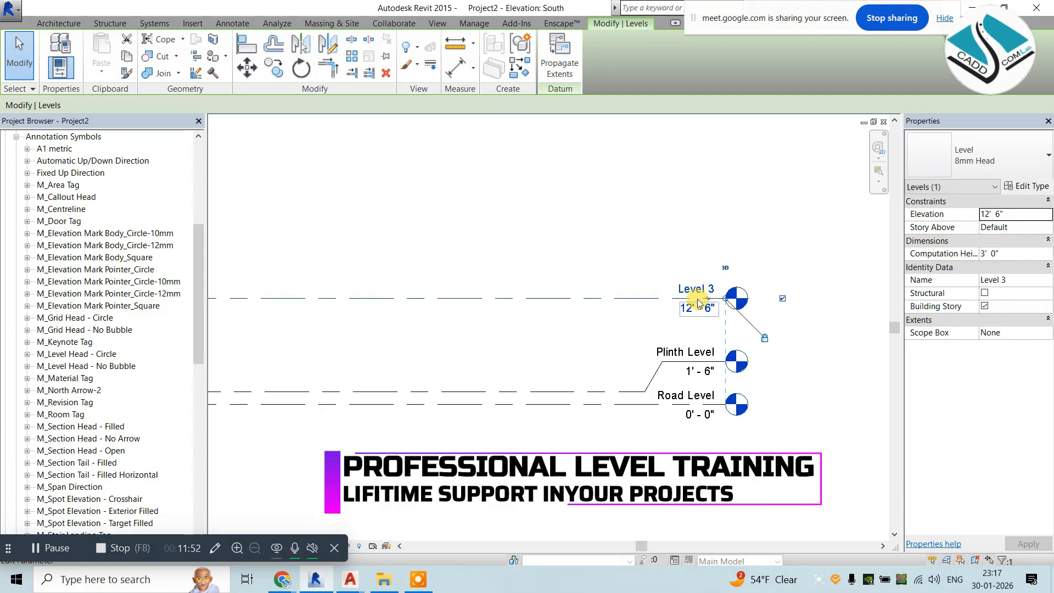
Add an elbow to the Level 3 head and rename the level First Floor, including its corresponding views.
click(707, 299)
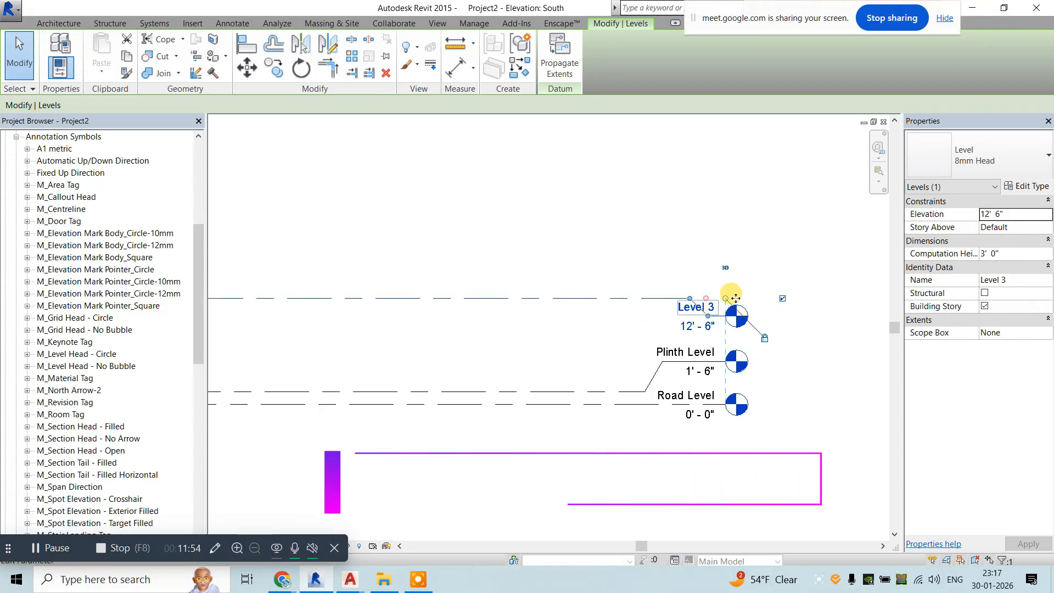
click(724, 269)
click(712, 304)
click(712, 304)
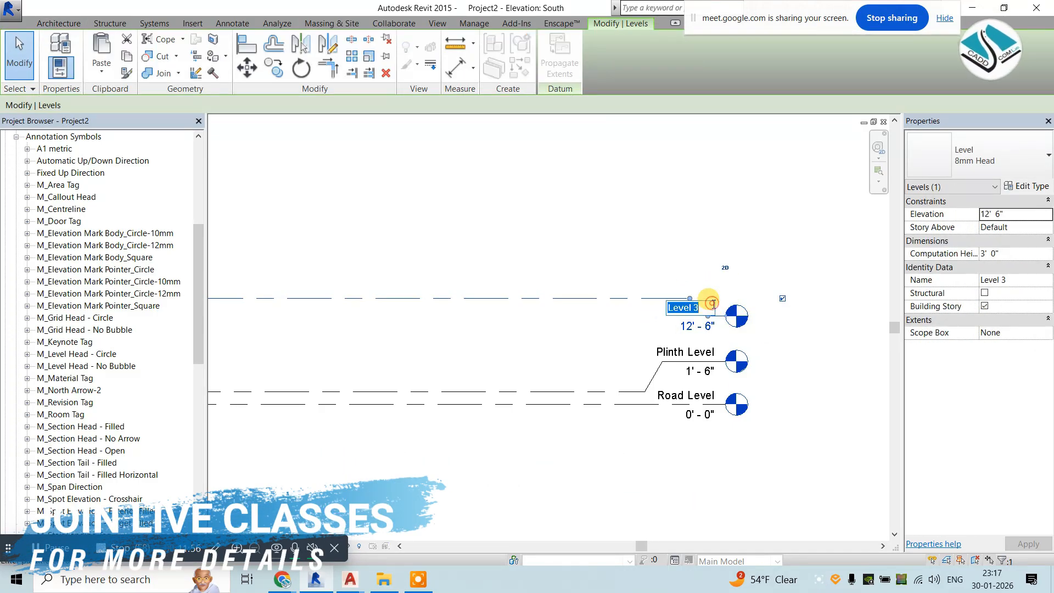
text(First)
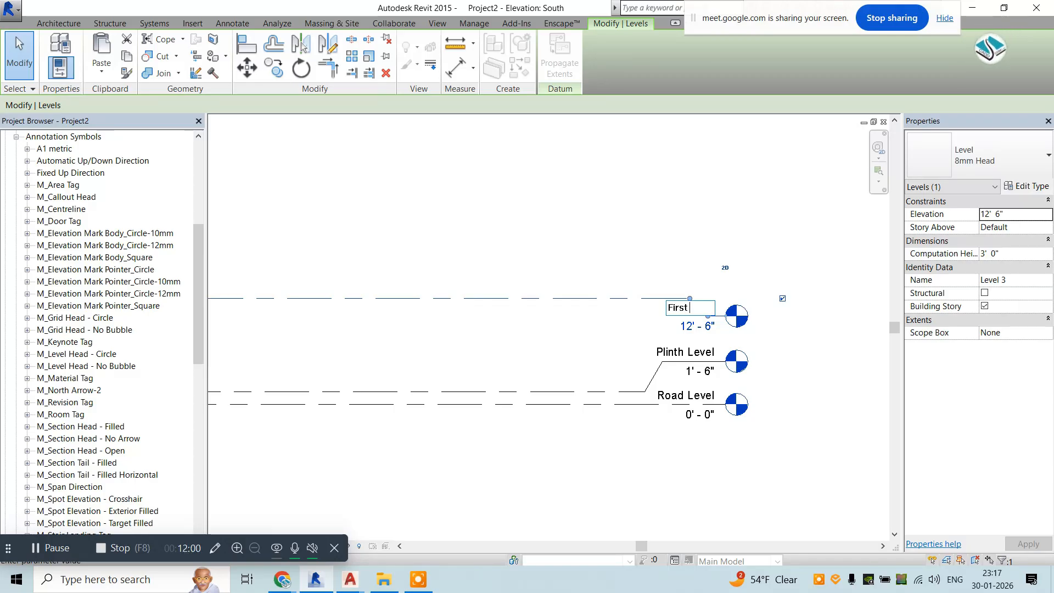
text( Floor)
key(Return)
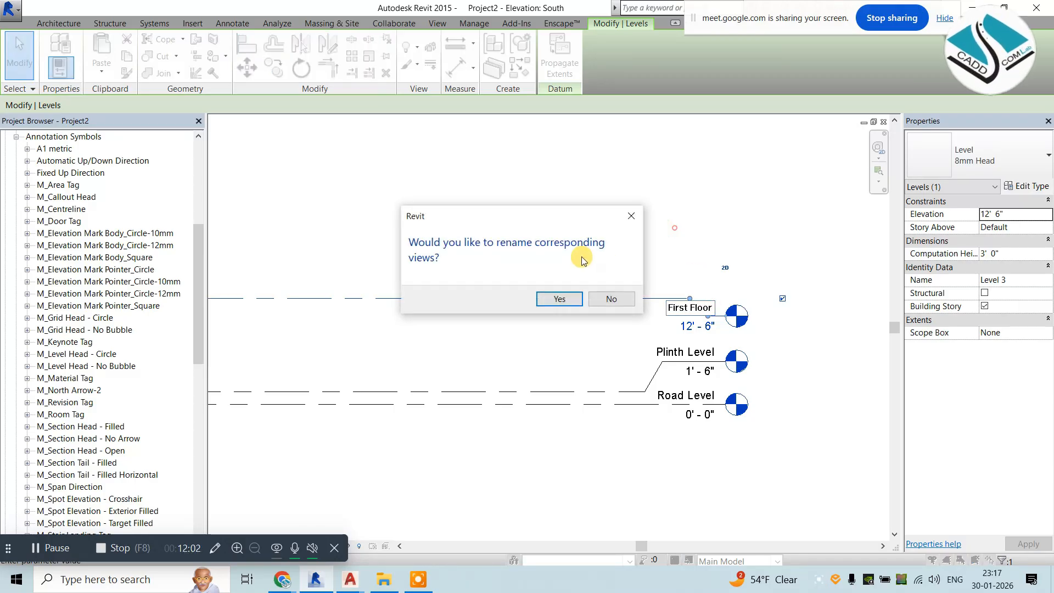
click(557, 297)
click(558, 278)
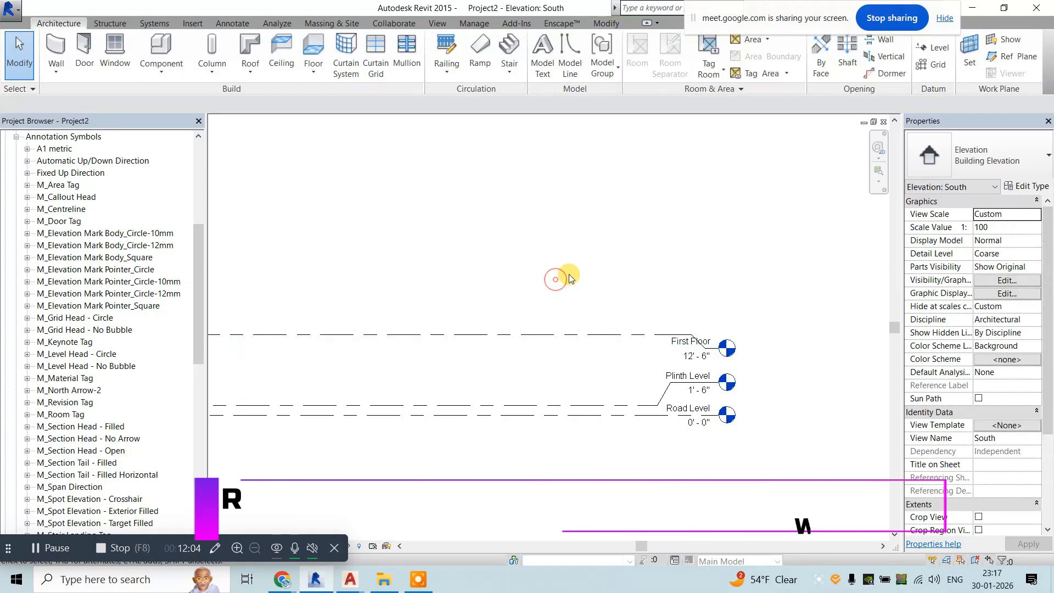
Place a new level above First Floor by picking its line with an offset of 11'.
click(934, 48)
click(562, 41)
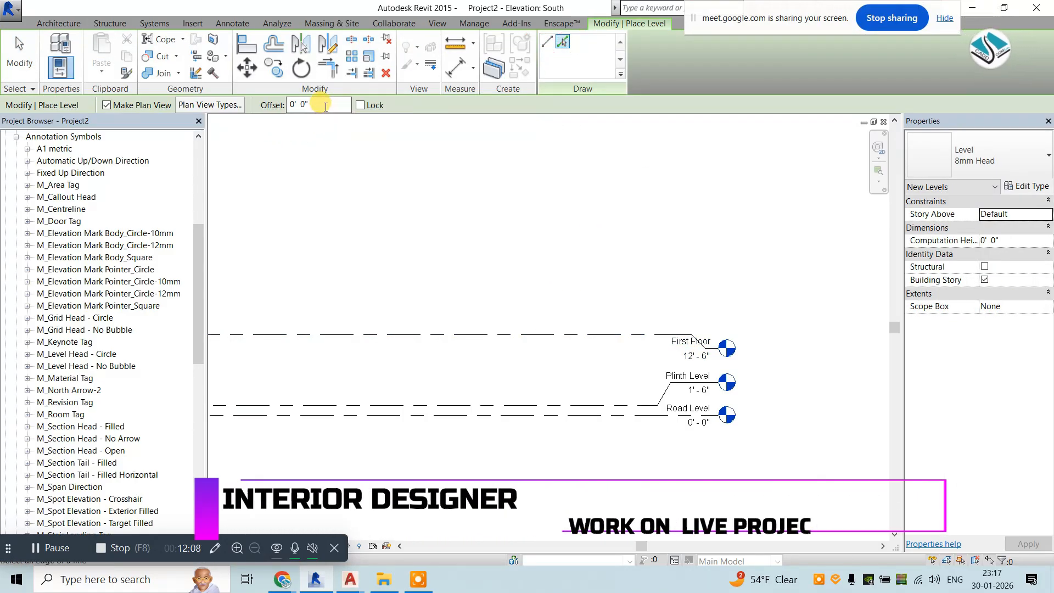
double_click(307, 105)
text(11)
key(Return)
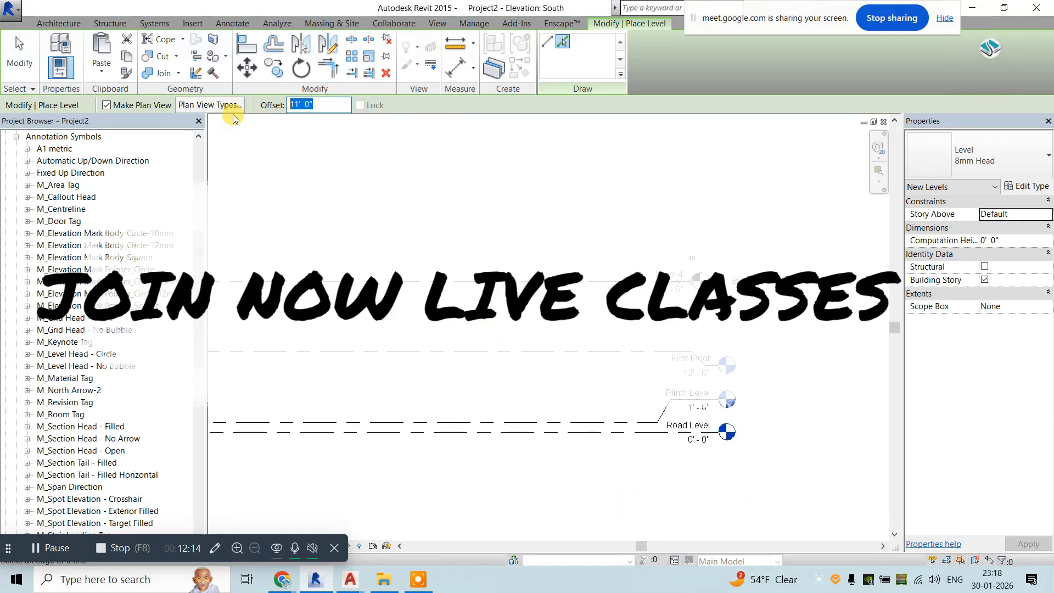
Place another level at an offset of 10' above Level 4 and end the Level command.
text(10)
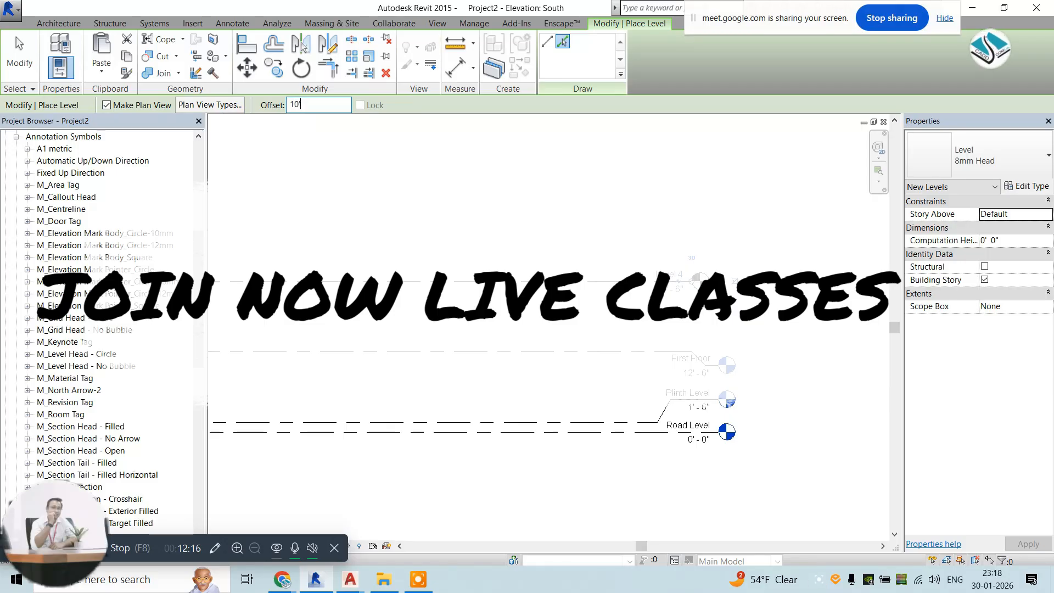
click(482, 281)
click(663, 282)
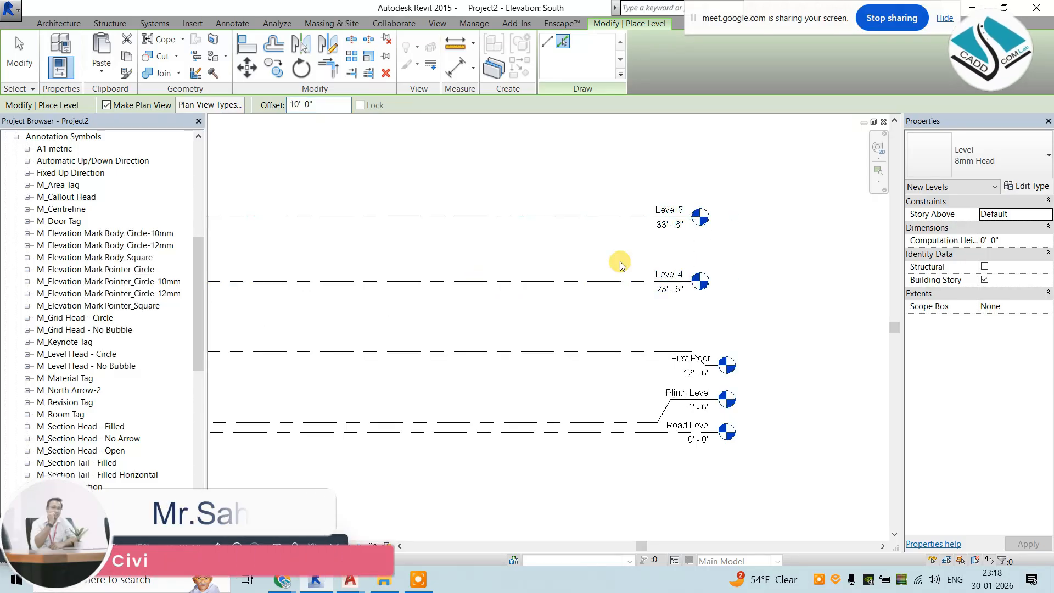
key(Escape)
key(Escape)
Extend the aligned Level 4 and Level 5 heads outward towards the First Floor head and add an elbow to Level 4.
scroll(662, 282, up, 2)
click(620, 283)
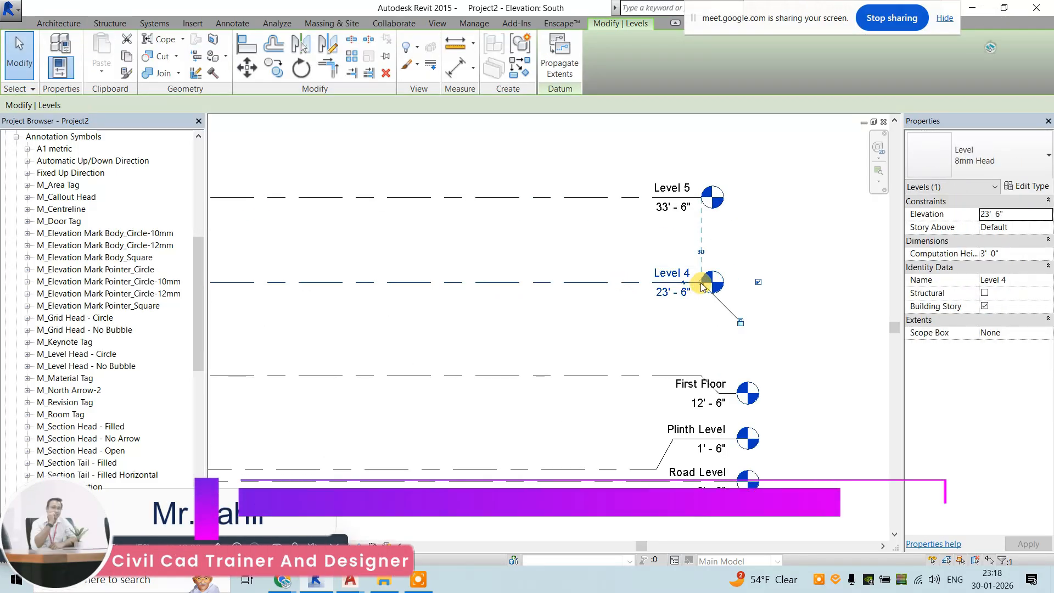
drag(736, 284, 743, 283)
key(Escape)
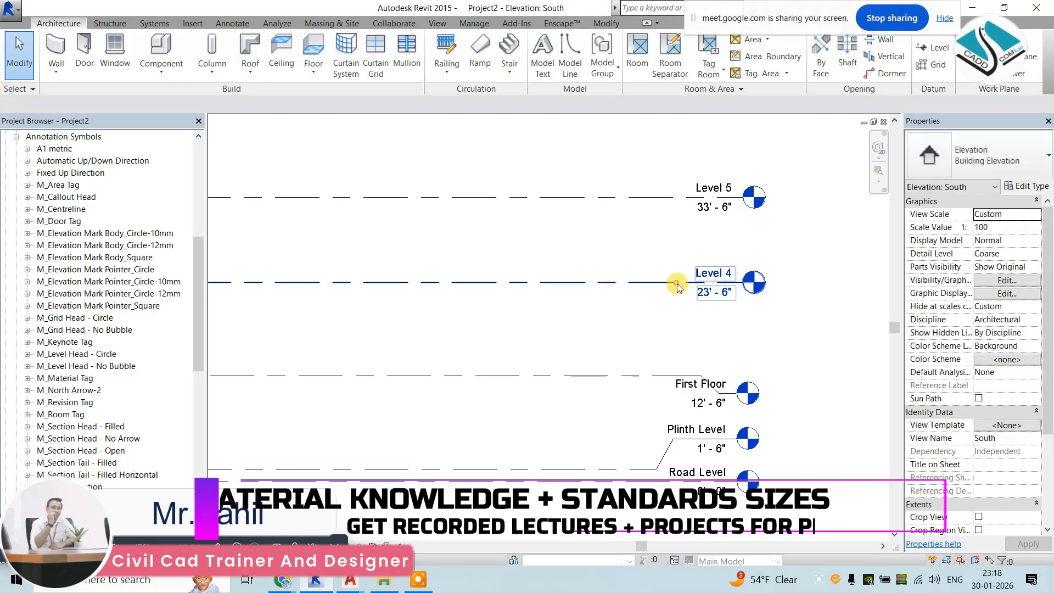
click(678, 283)
click(724, 283)
key(Escape)
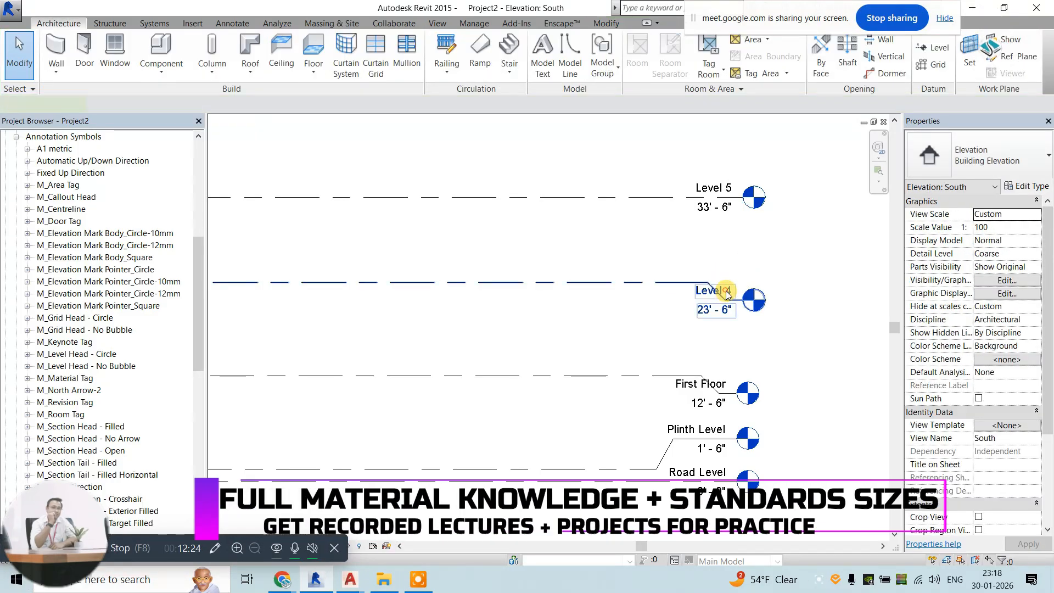
Rename Level 4 as Second Floor, including its corresponding views.
double_click(724, 291)
text(Seco)
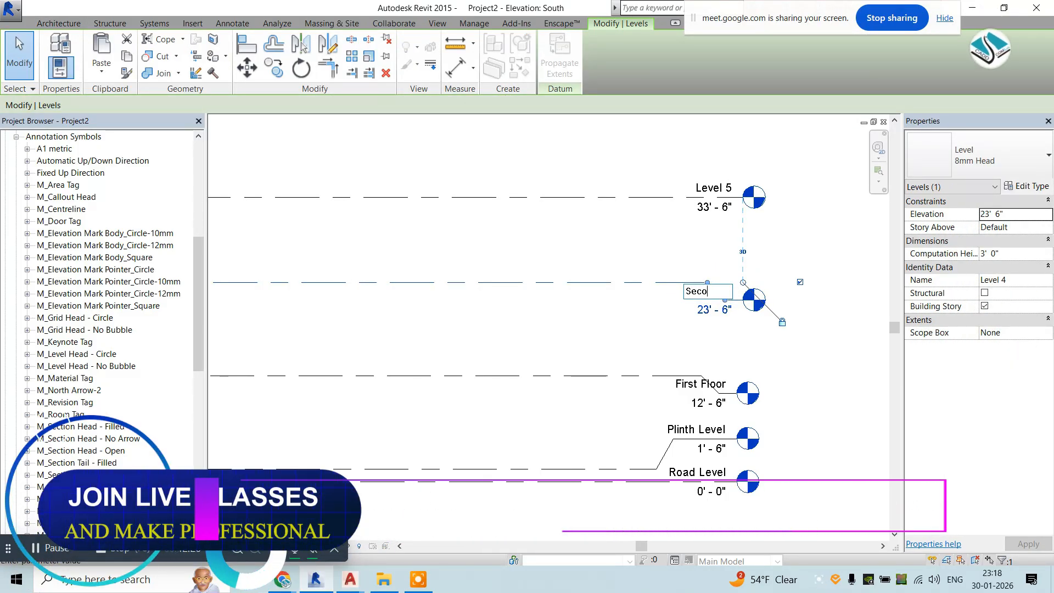
text(nd Flo)
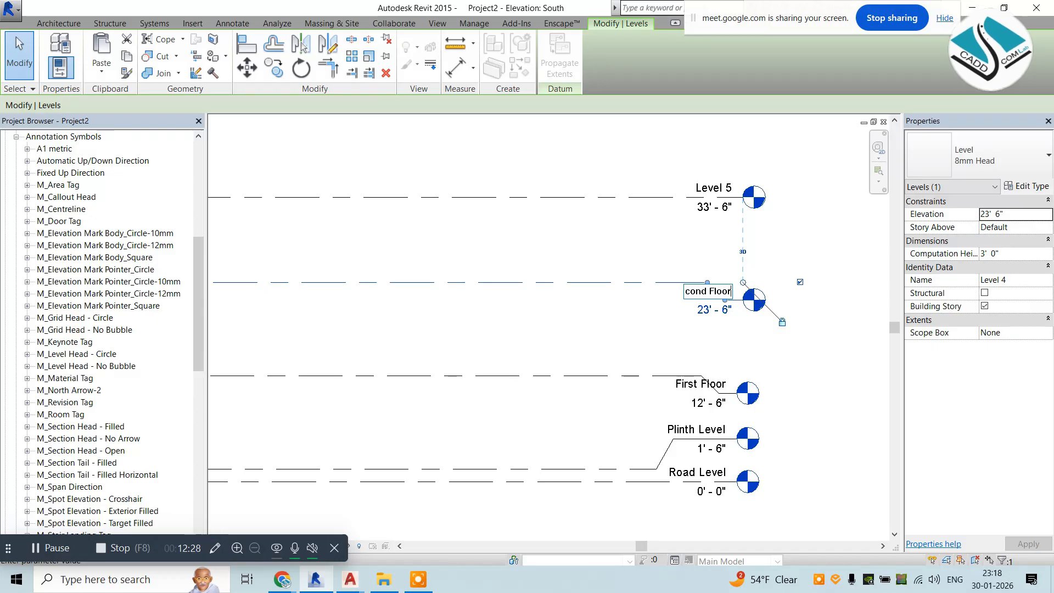
text(or)
click(663, 255)
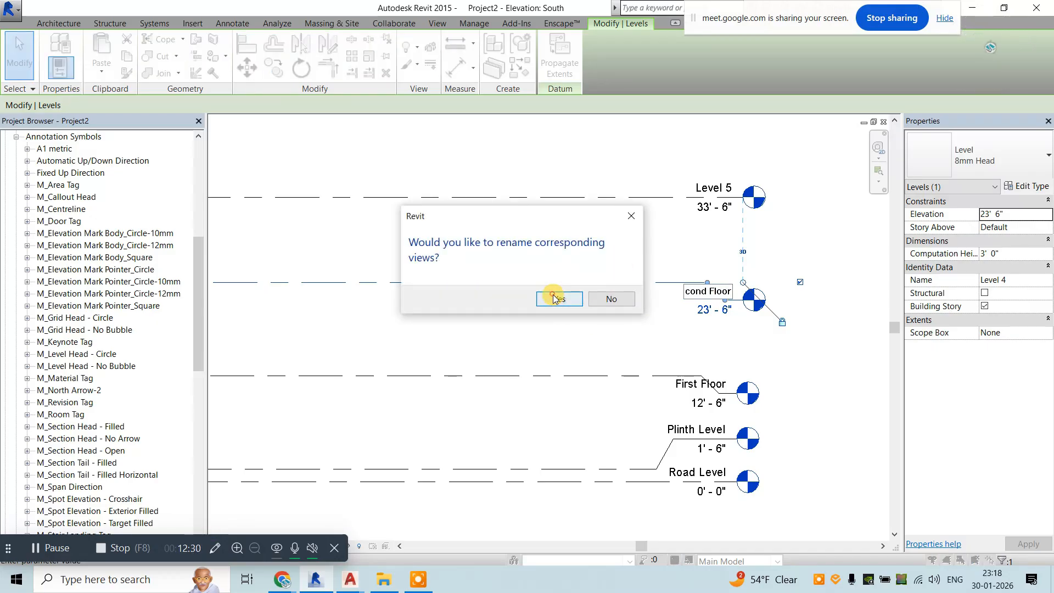
click(554, 298)
Add an elbow to the Level 5 head and rename the level Terrace Plan, including its corresponding views.
click(635, 224)
click(638, 215)
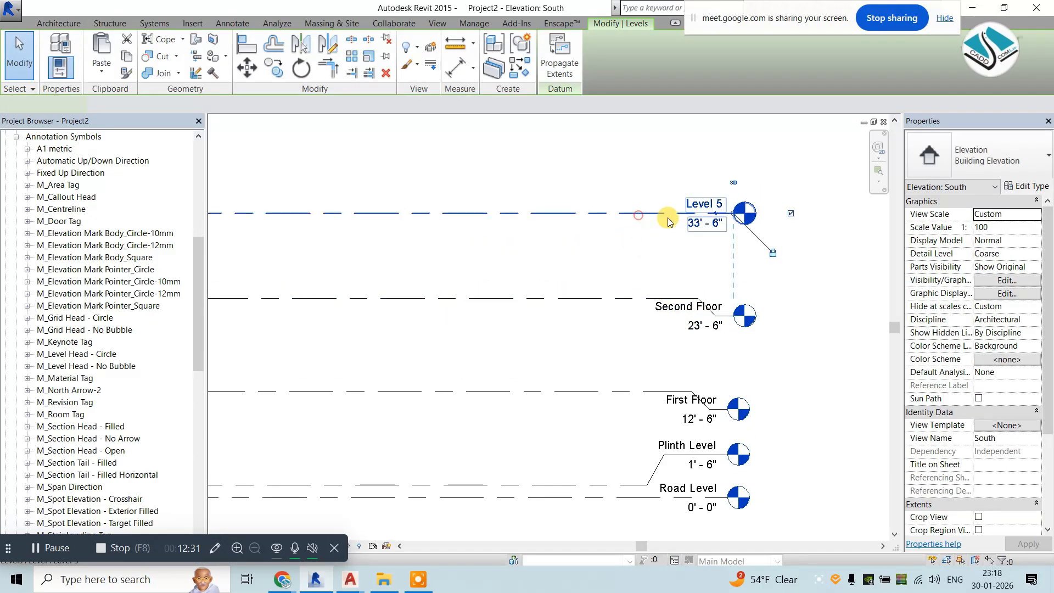
double_click(719, 221)
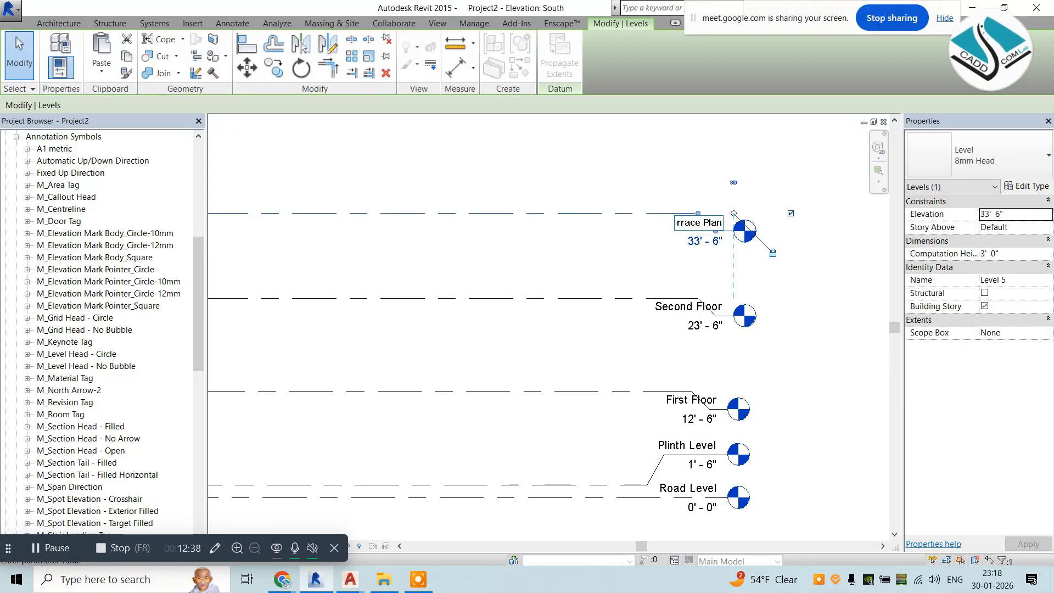
key(Return)
click(552, 302)
click(569, 233)
scroll(562, 240, down, 2)
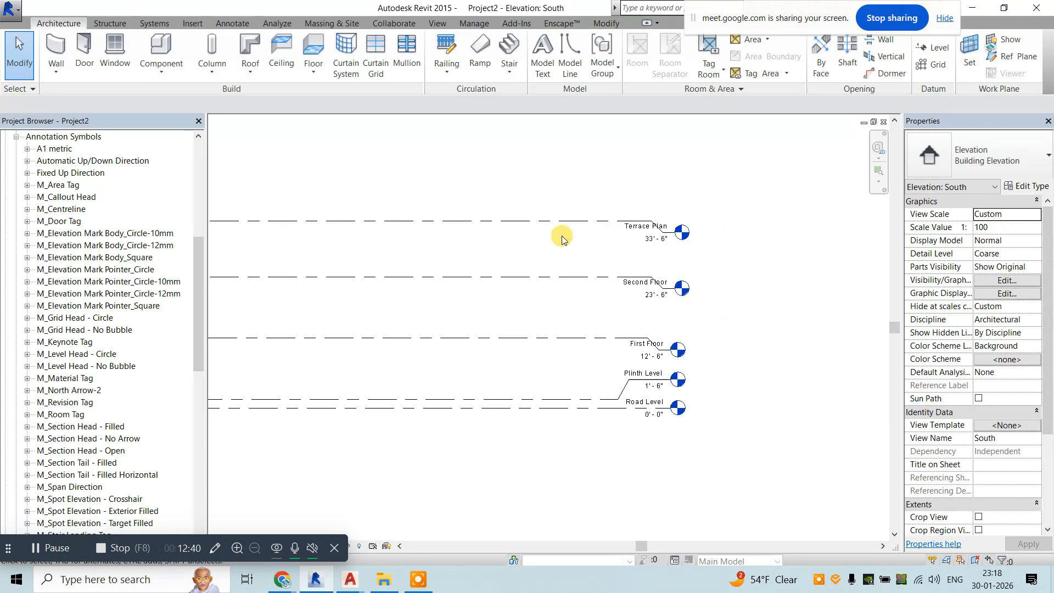
Open the Plinth Level floor plan view.
click(505, 221)
click(551, 259)
middle_drag(551, 259, 643, 262)
scroll(88, 223, up, 6)
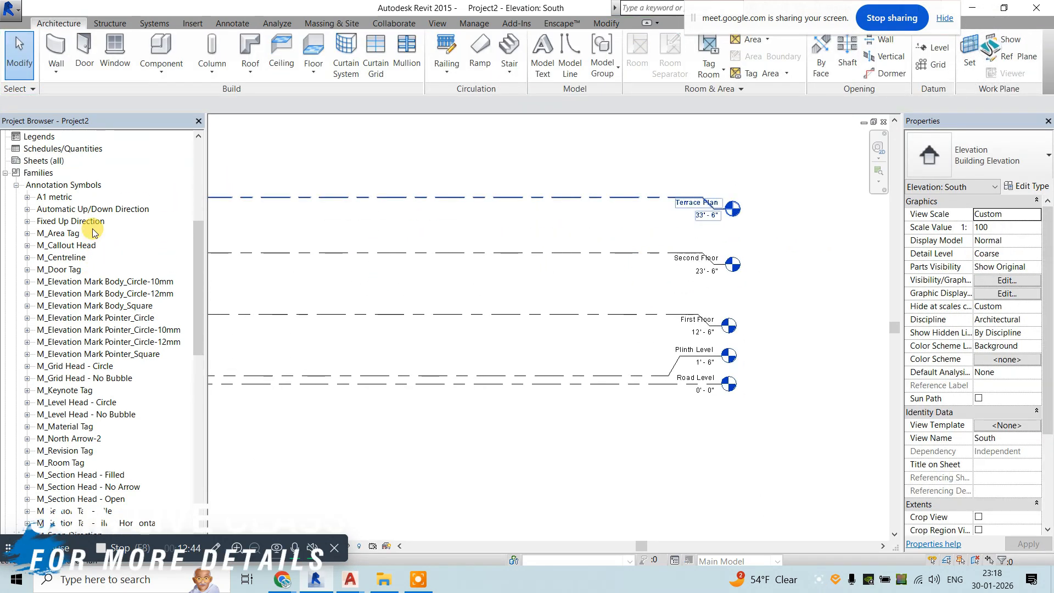
scroll(88, 222, up, 3)
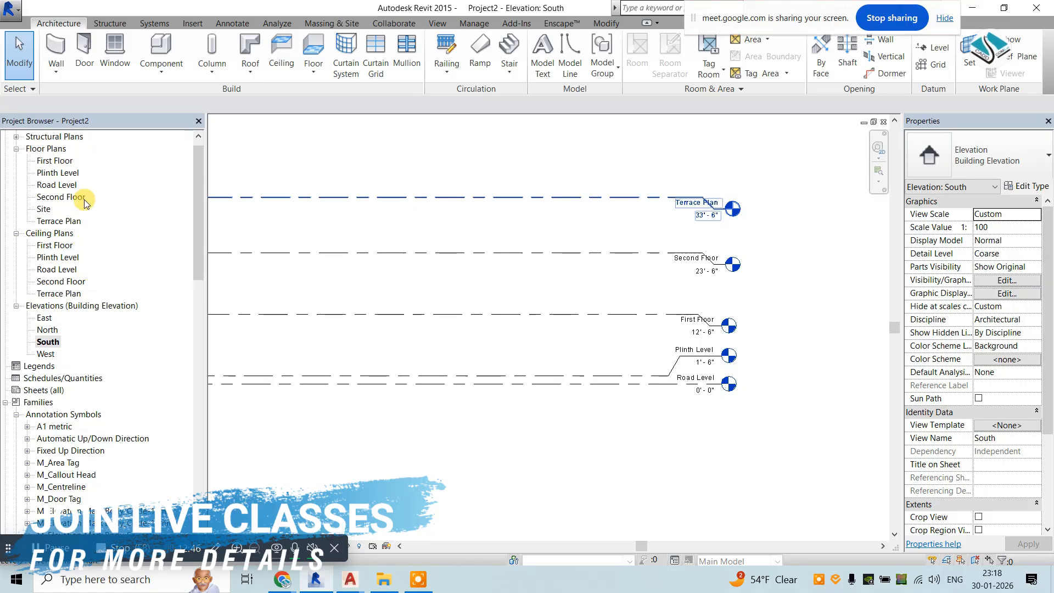
double_click(66, 185)
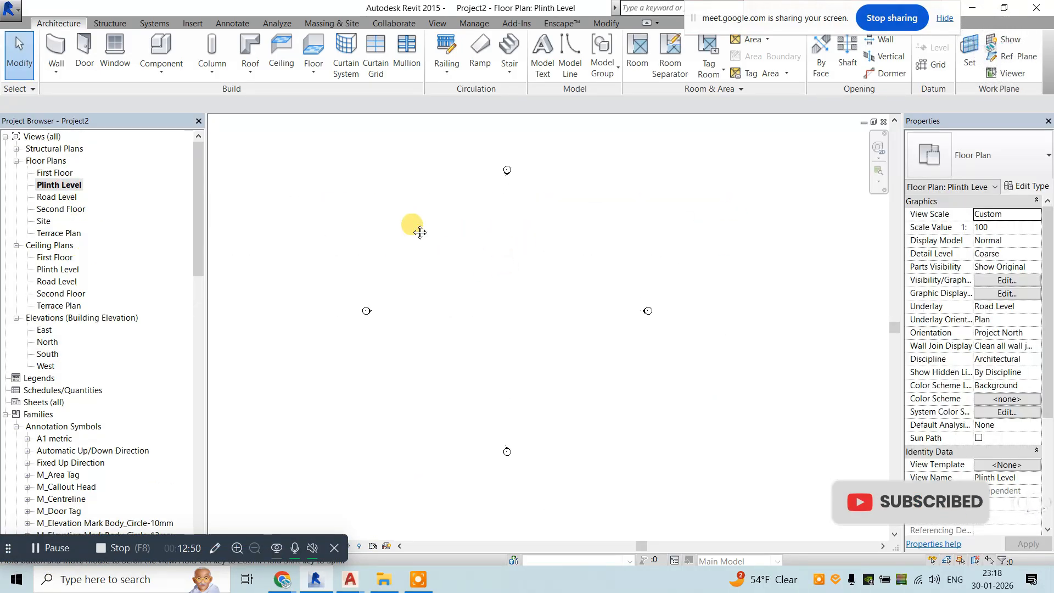
Import the ground floor DWG from the Desktop into the Plinth Level plan.
click(193, 24)
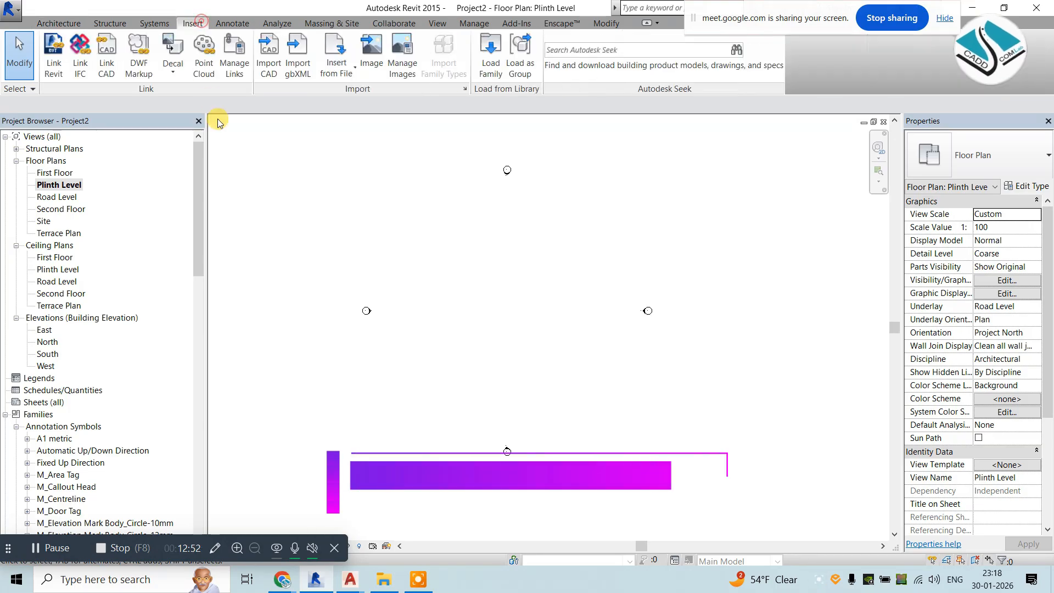
click(268, 55)
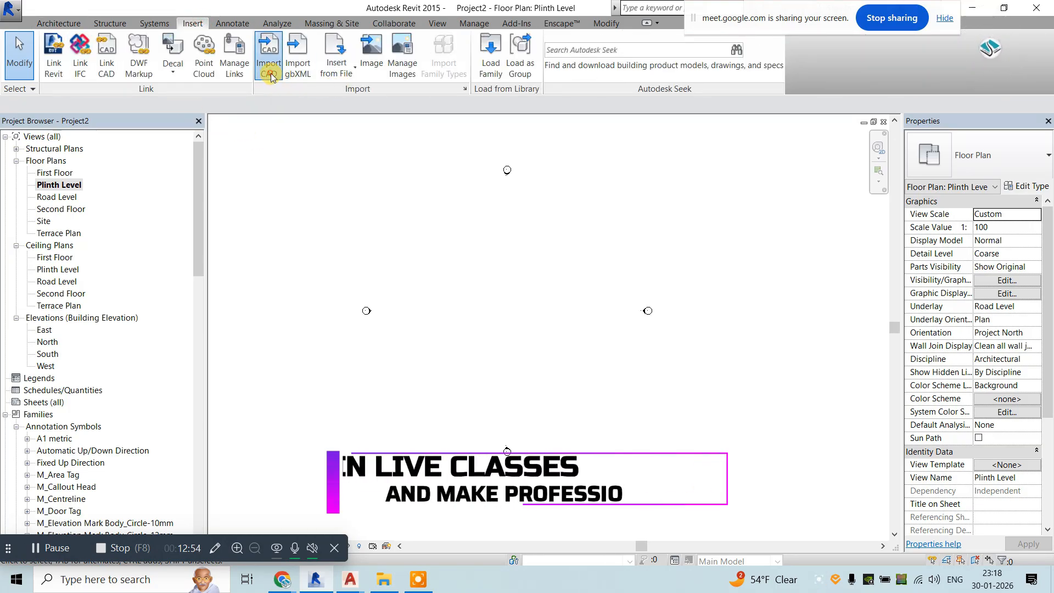
click(321, 344)
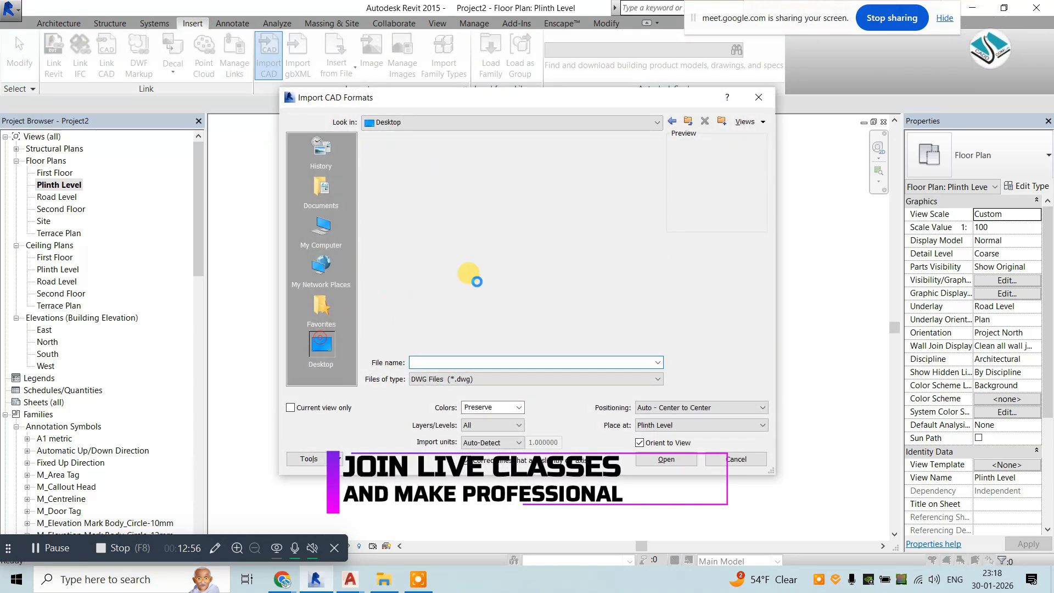
scroll(569, 265, down, 3)
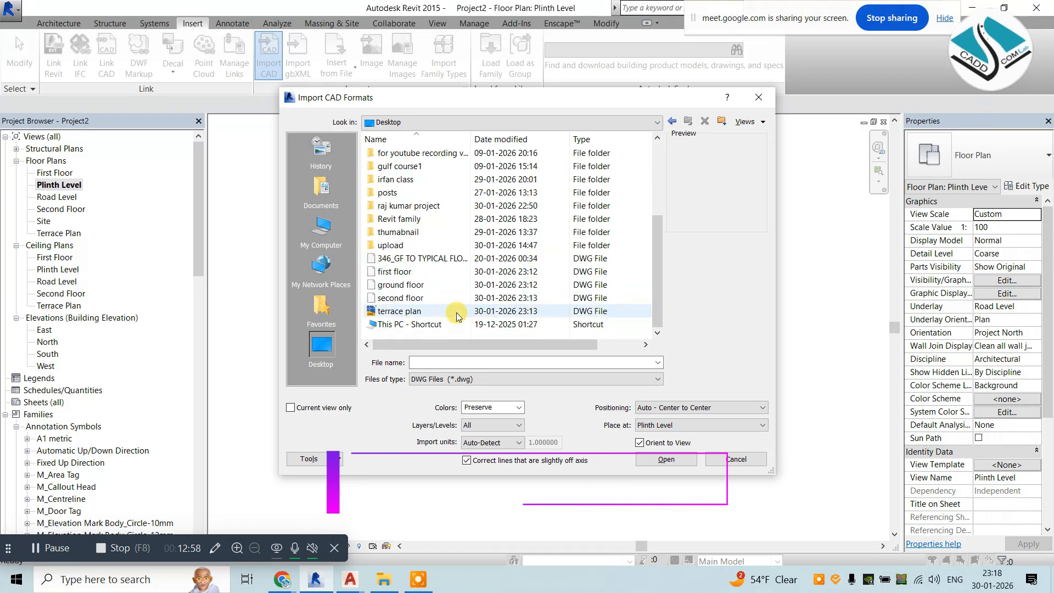
double_click(433, 278)
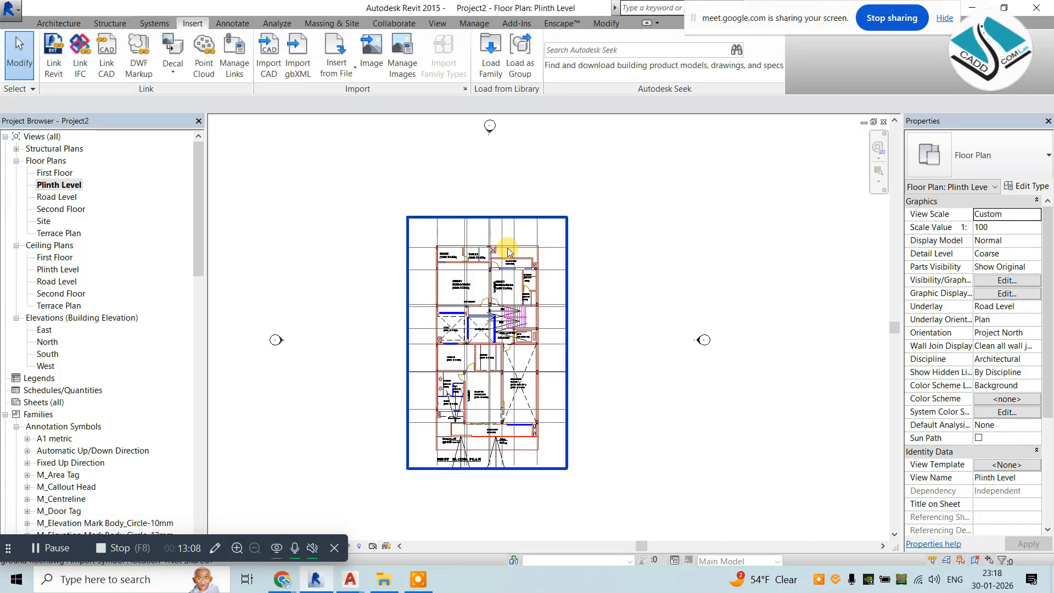
Place a Generic - 200mm wall by picking the outer wall line above Dress and Toilet, with location line Core Face: Exterior.
scroll(540, 258, up, 5)
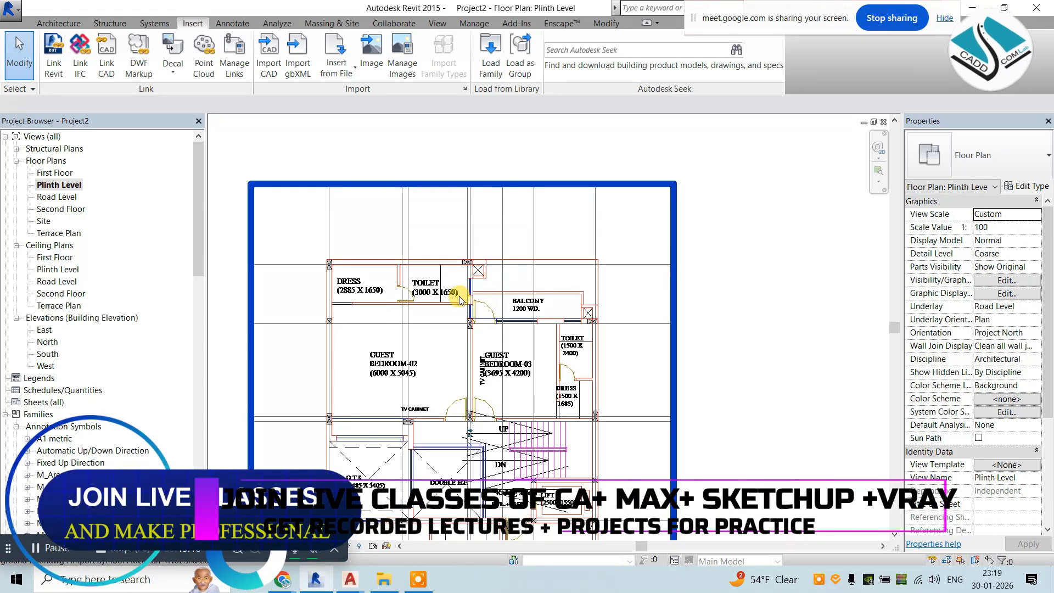
scroll(338, 337, up, 2)
scroll(472, 285, up, 1)
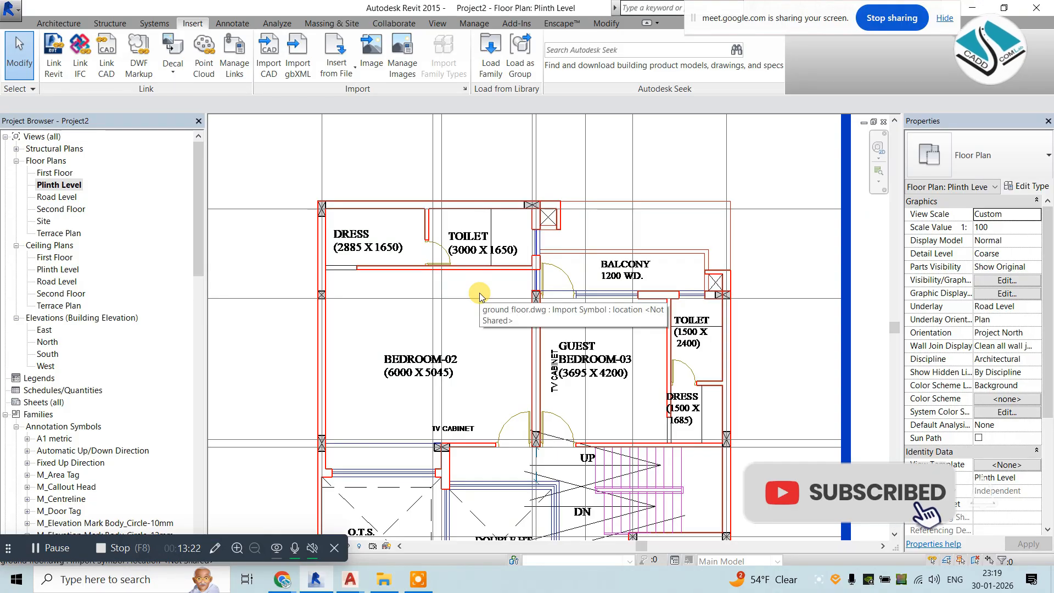
scroll(410, 257, up, 1)
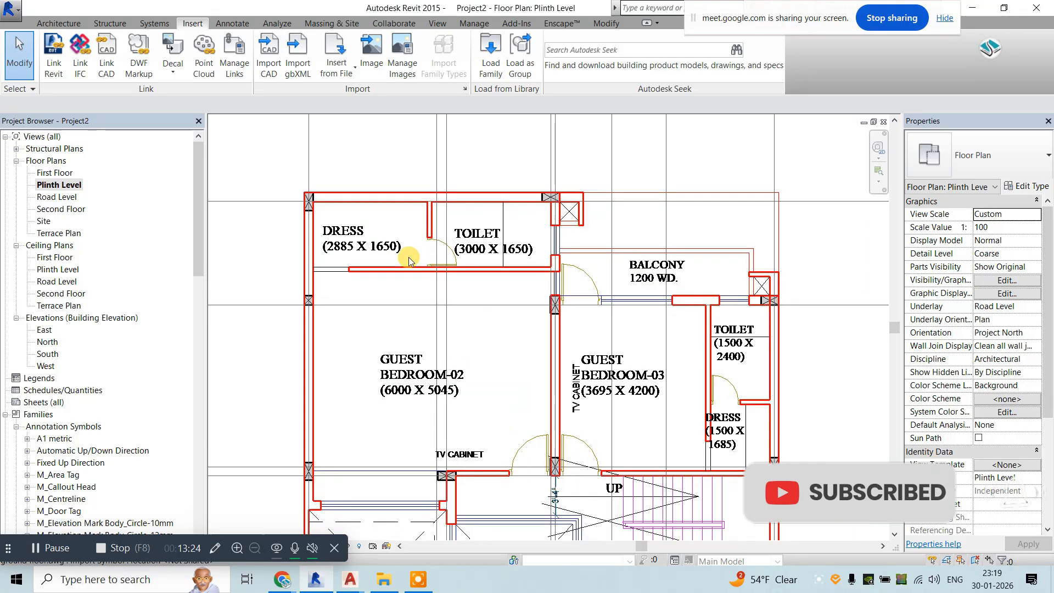
middle_drag(434, 250, 426, 255)
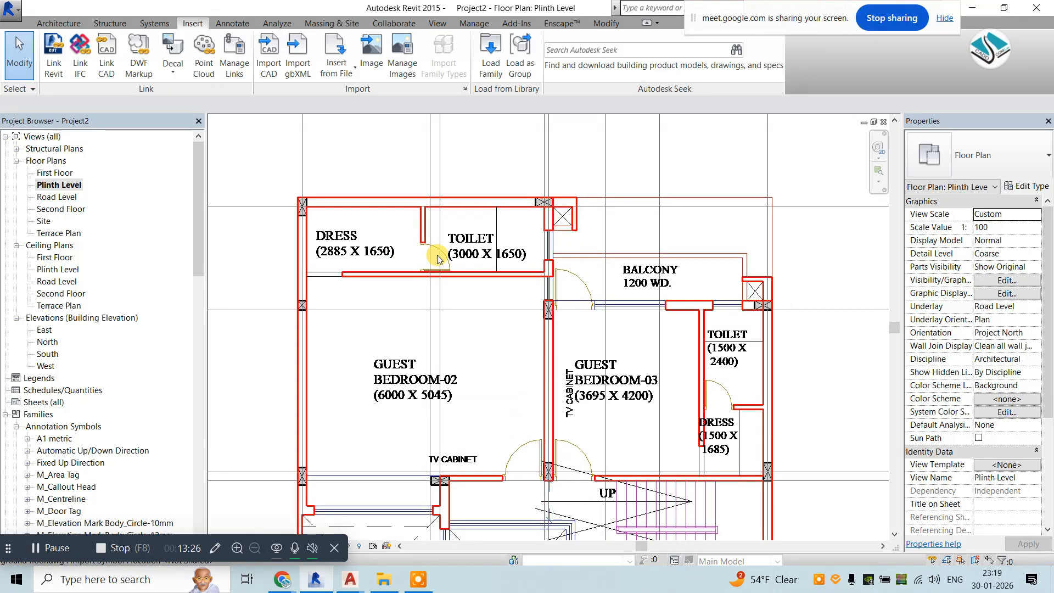
click(57, 23)
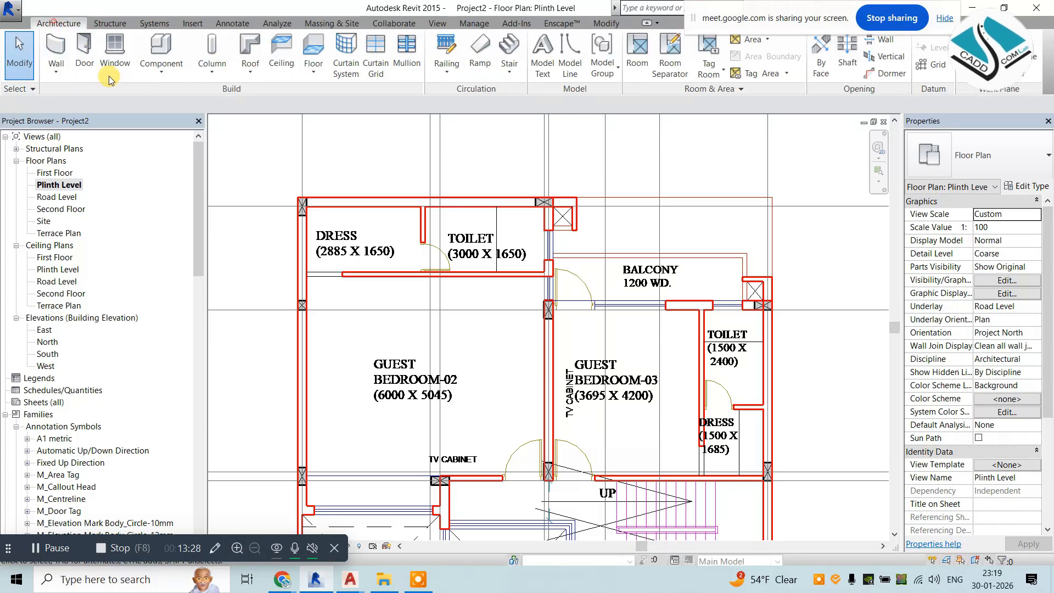
click(57, 52)
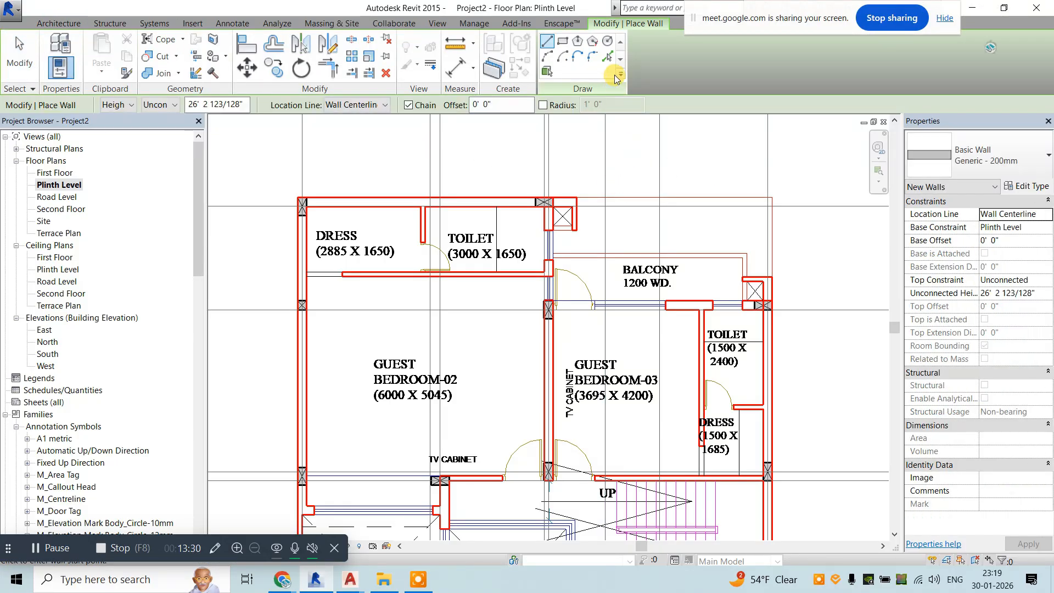
click(609, 57)
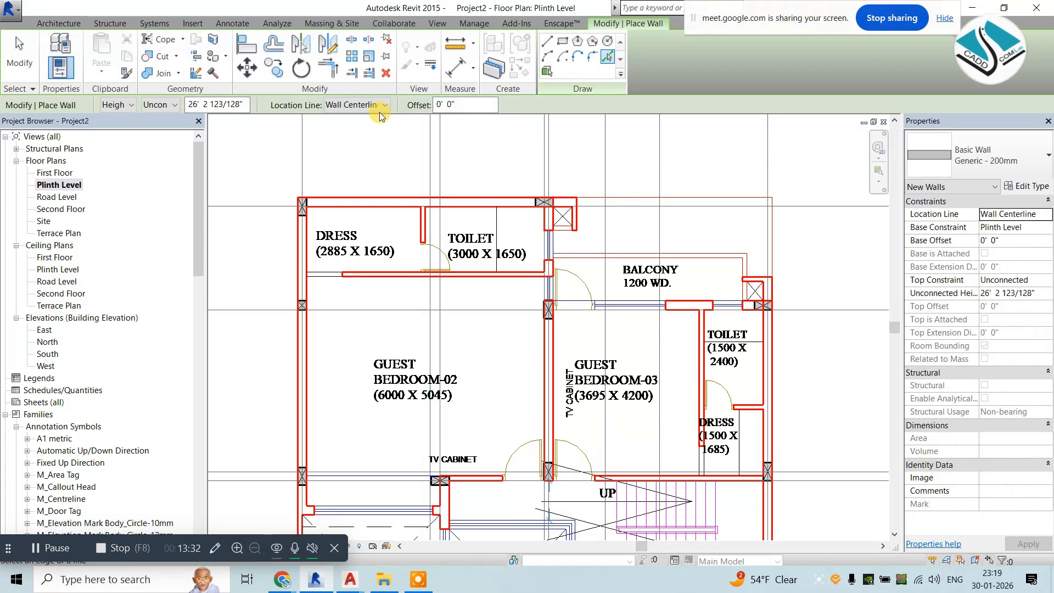
click(363, 105)
click(386, 162)
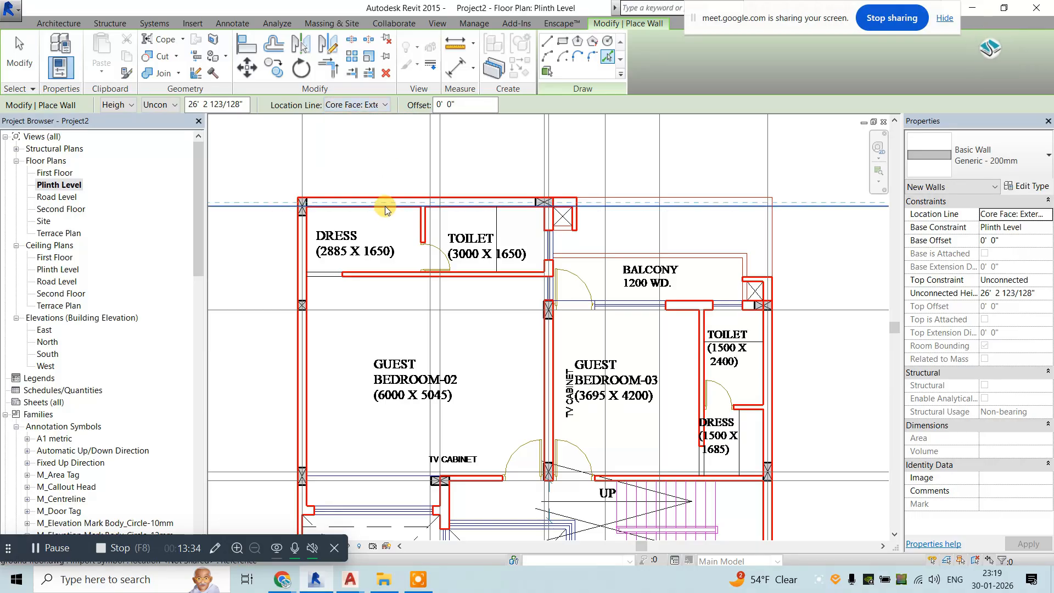
scroll(382, 201, up, 3)
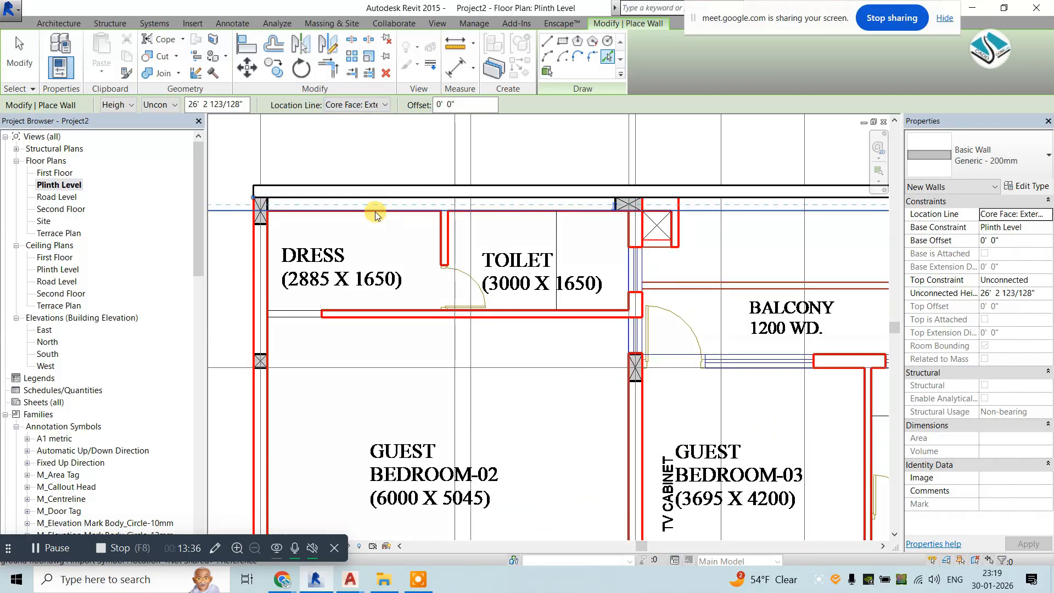
Undo the last wall and place it again above Dress and Toilet by picking the outer line with location line Core Face: Interior.
key(ctrl+z)
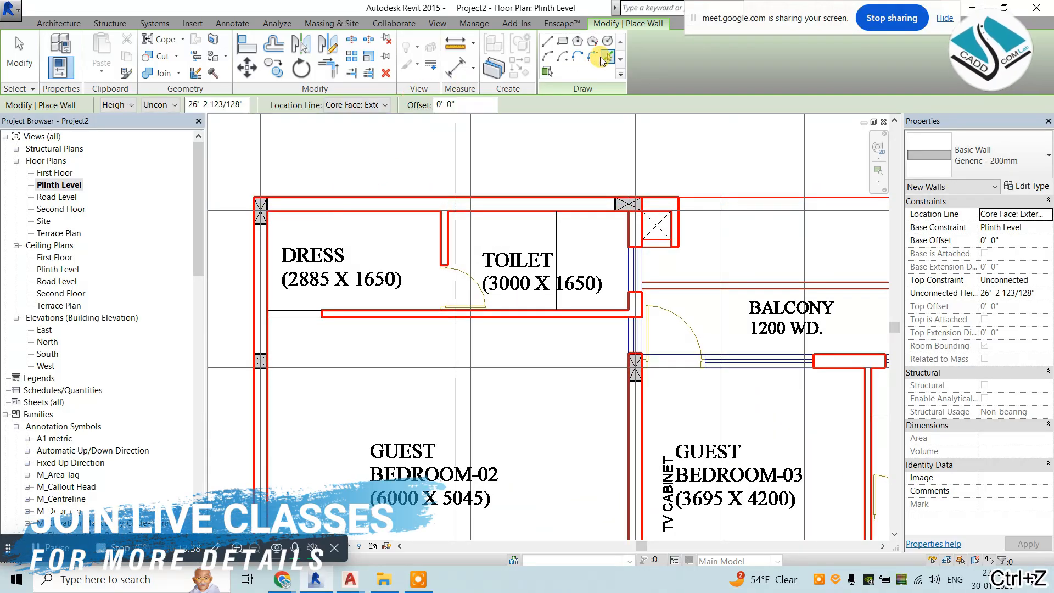
click(386, 104)
click(357, 174)
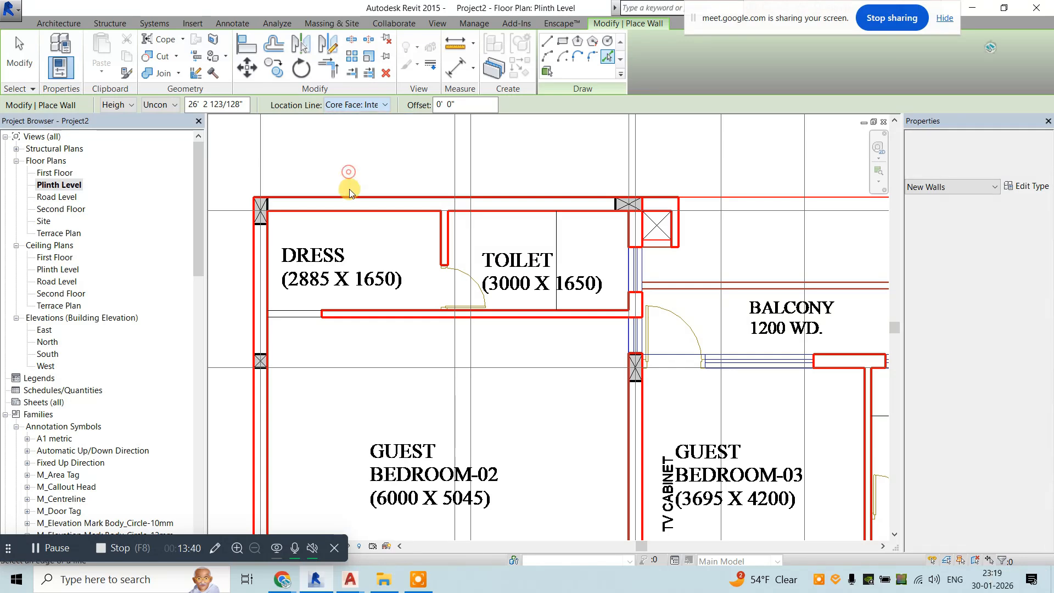
click(350, 199)
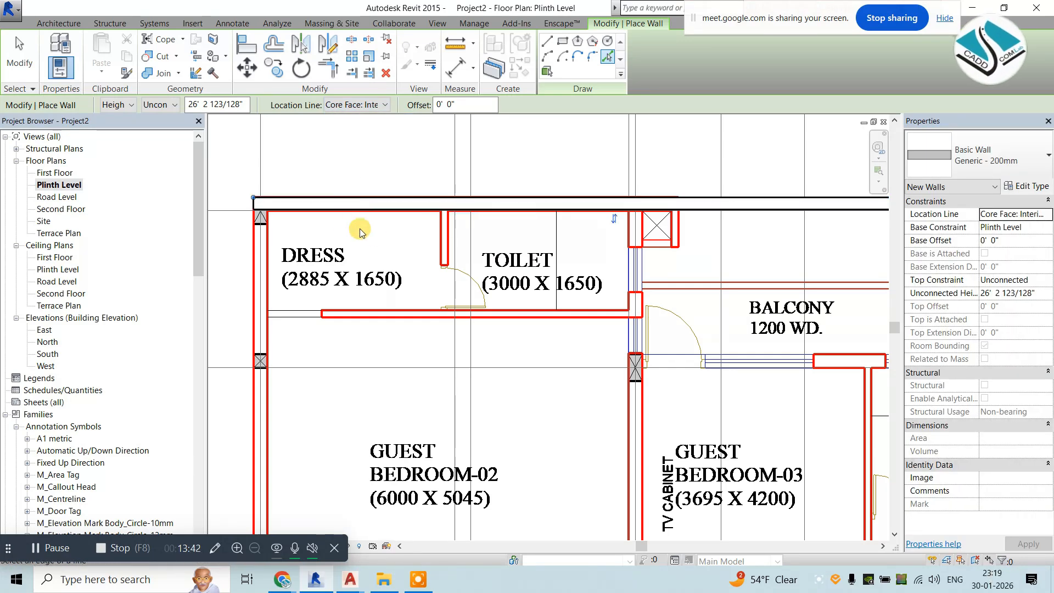
scroll(373, 219, up, 2)
scroll(388, 209, down, 3)
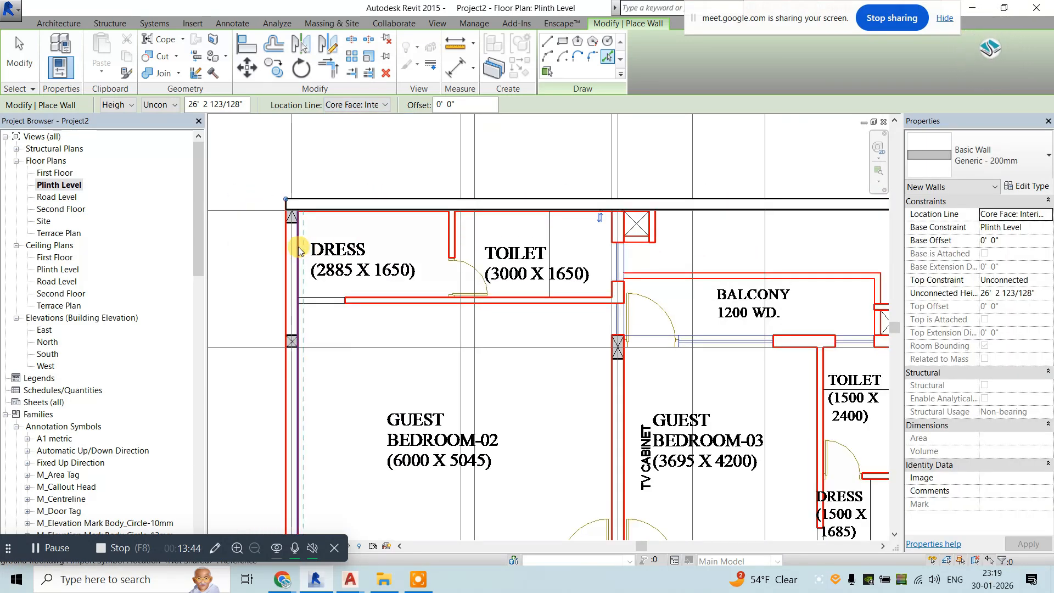
Try to place walls by picking the inner and outer lines of the outer wall beside Dress, undoing the misplaced ones.
click(294, 247)
key(ctrl+z)
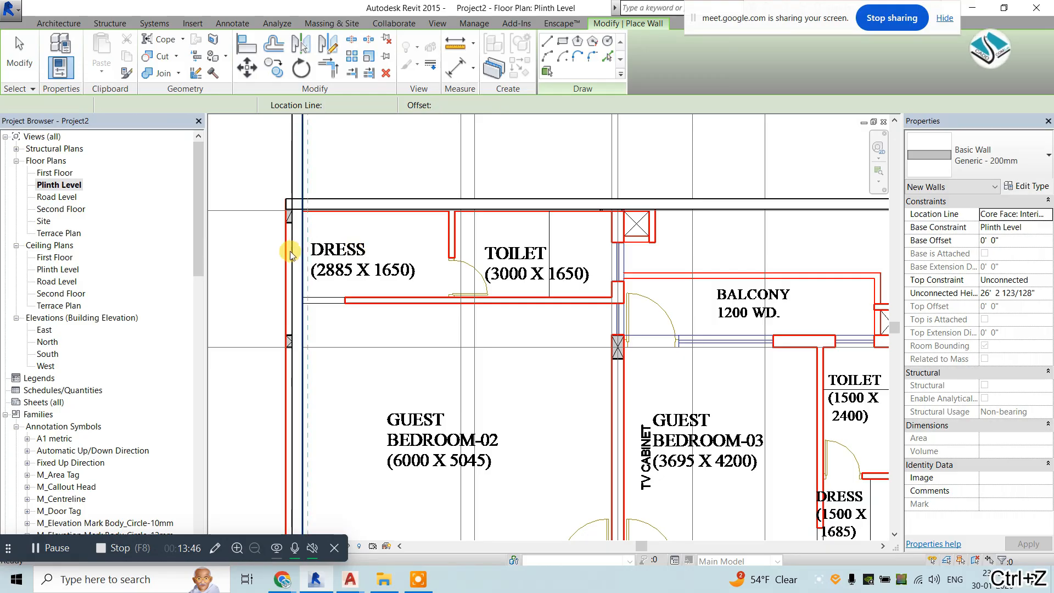
click(284, 254)
click(356, 294)
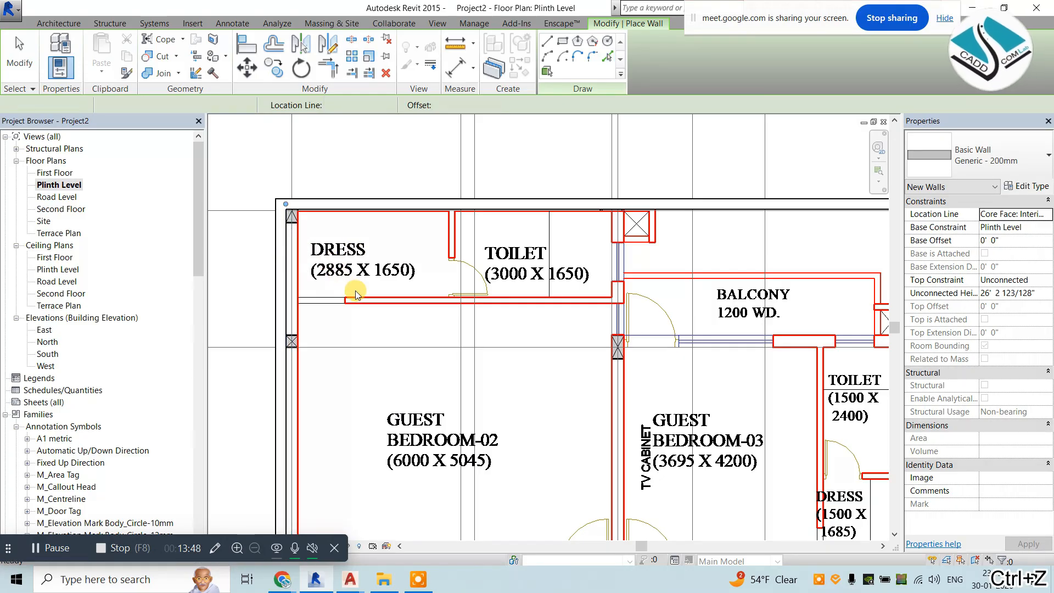
click(385, 299)
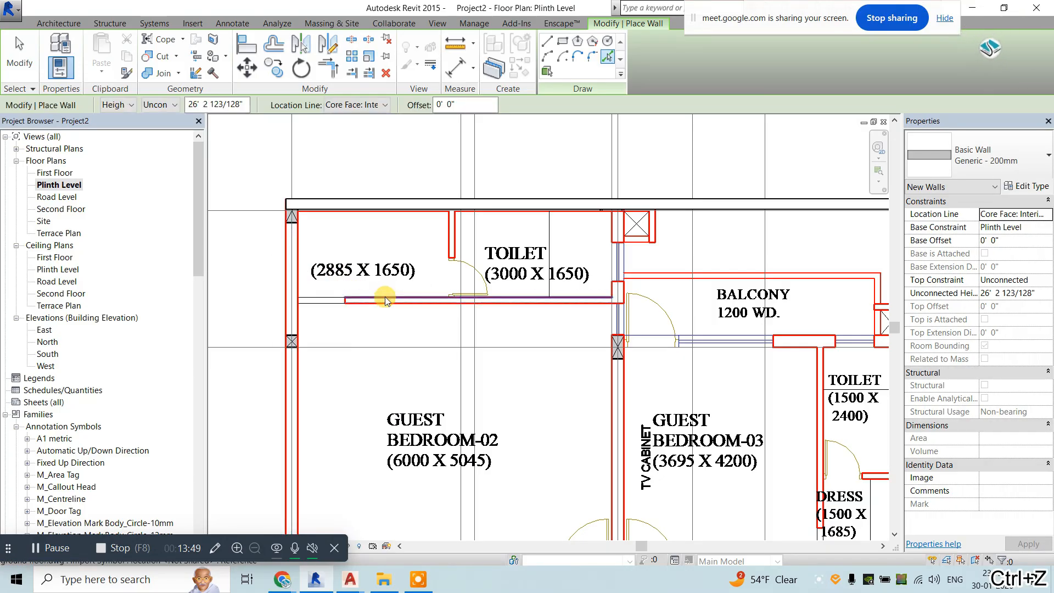
Place walls by picking the wall line between Toilet and Balcony and the outer wall line beside the 1500 x 2400 Toilet.
click(614, 230)
middle_drag(683, 284, 513, 234)
scroll(569, 231, up, 3)
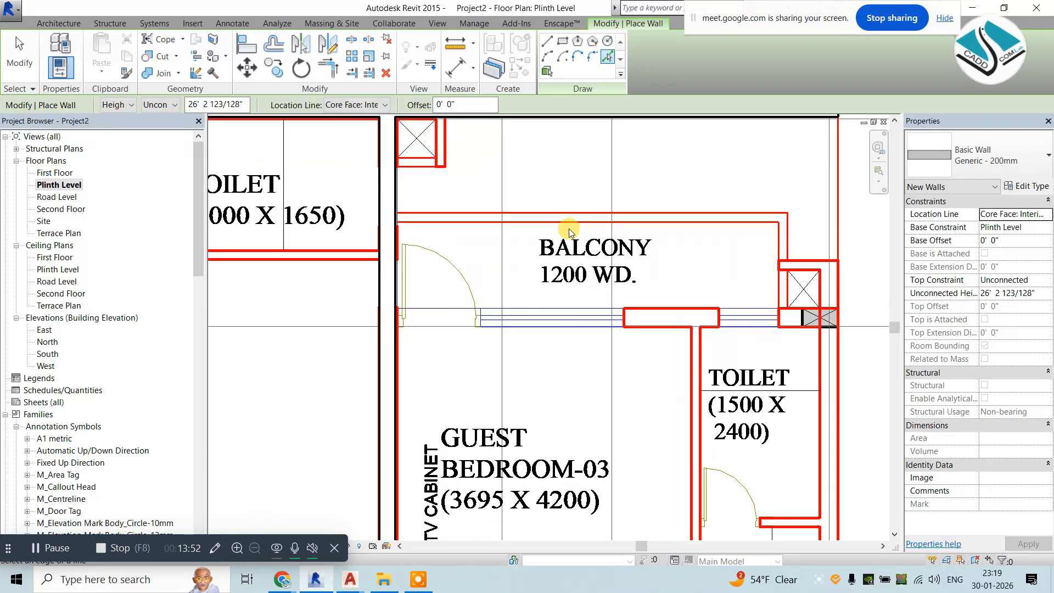
click(572, 218)
scroll(592, 246, down, 1)
scroll(643, 236, up, 2)
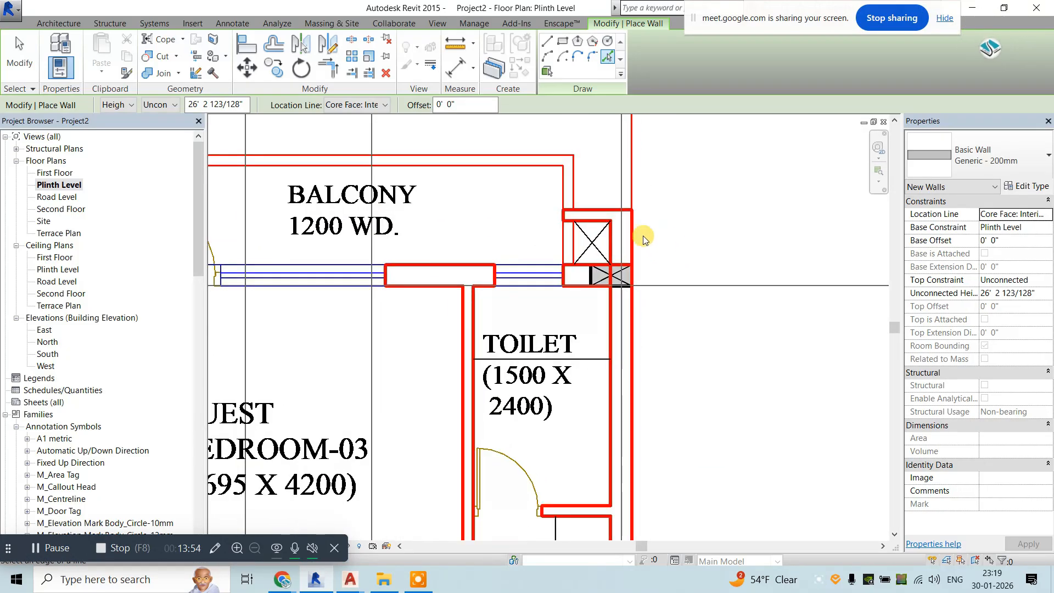
click(624, 324)
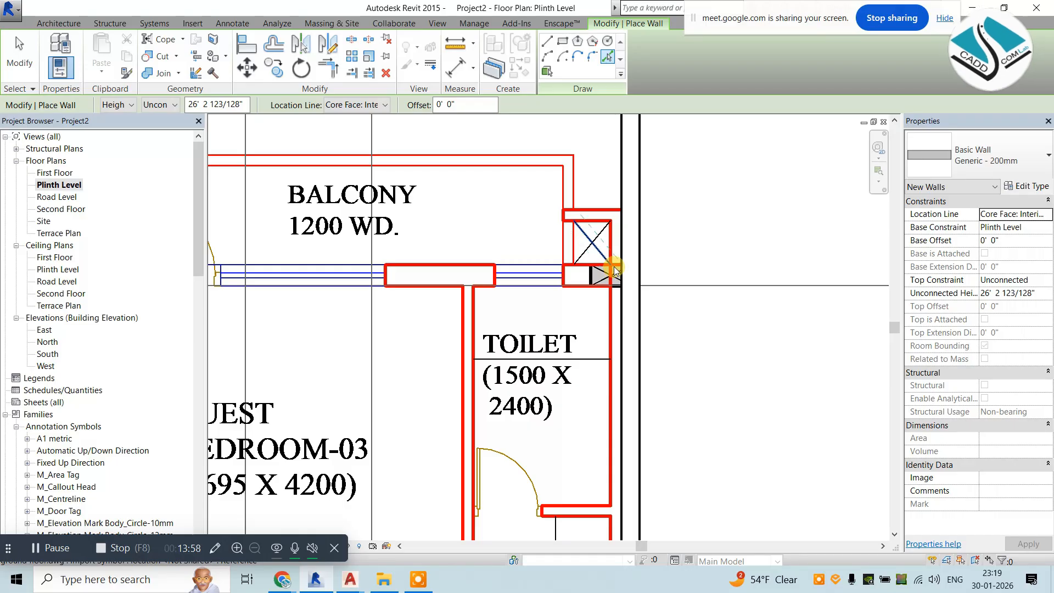
Undo the walls picked over the CAD drawing and start the Wall tool again.
key(ctrl+z)
scroll(584, 258, down, 2)
scroll(487, 225, down, 2)
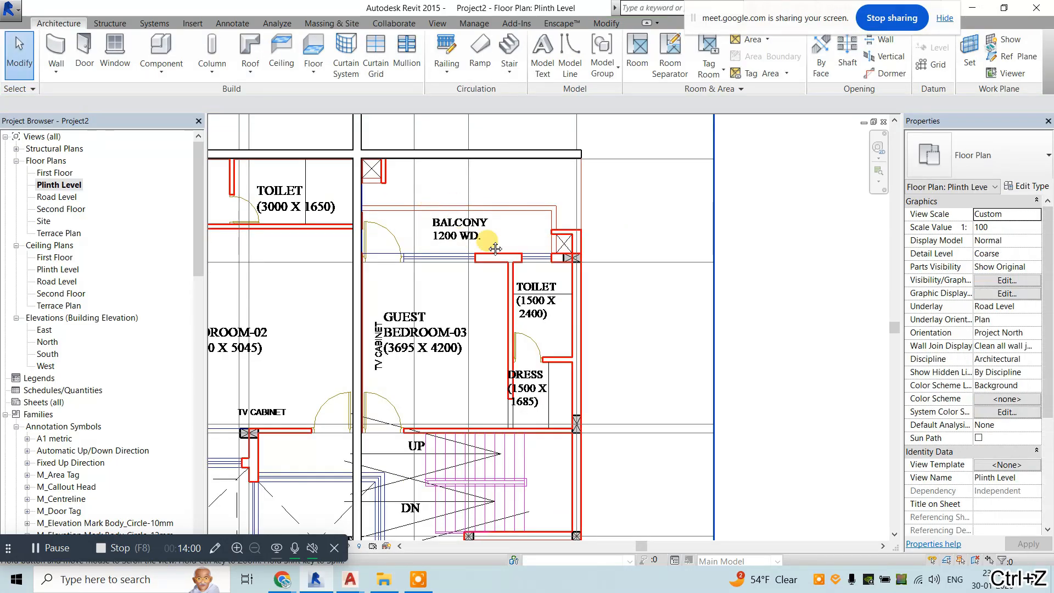
middle_drag(494, 245, 610, 291)
scroll(610, 292, down, 1)
scroll(416, 213, up, 1)
scroll(415, 211, up, 2)
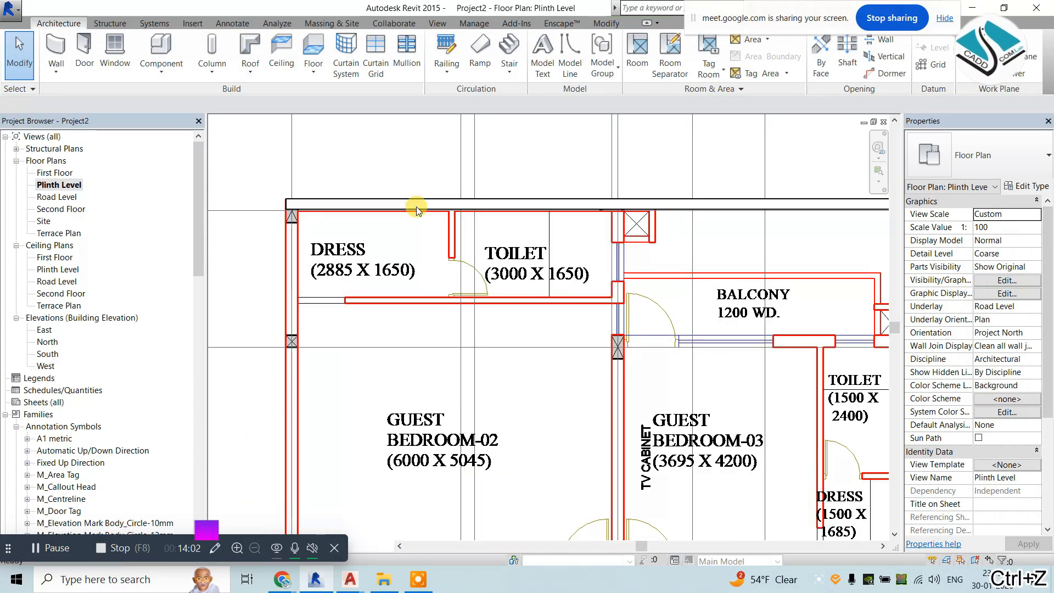
click(56, 51)
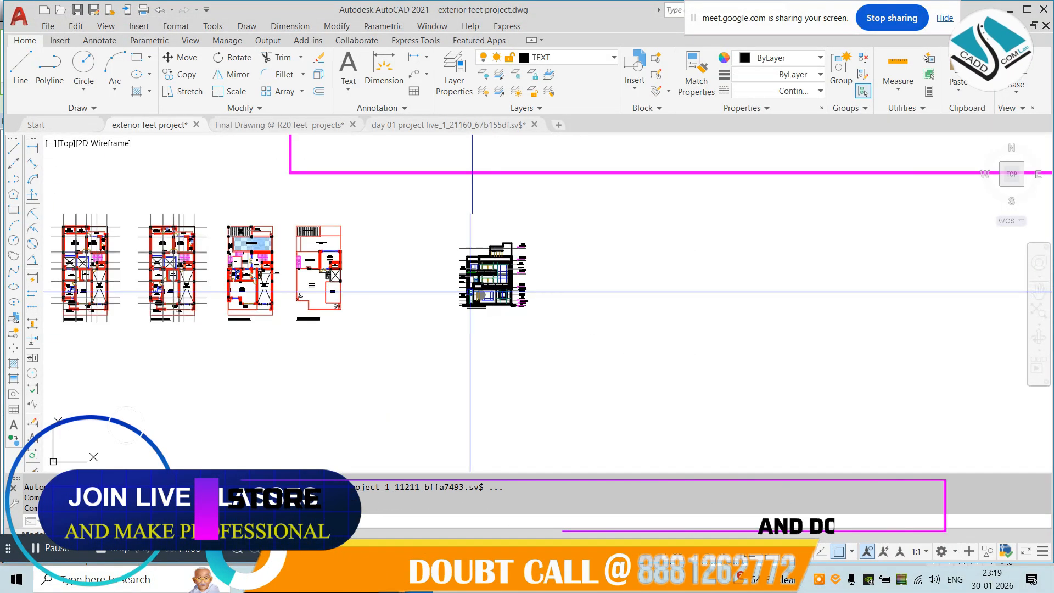
Switch to AutoCAD and measure the thickness of the outer wall above Dress with a linear dimension.
scroll(470, 291, down, 2)
scroll(411, 285, up, 10)
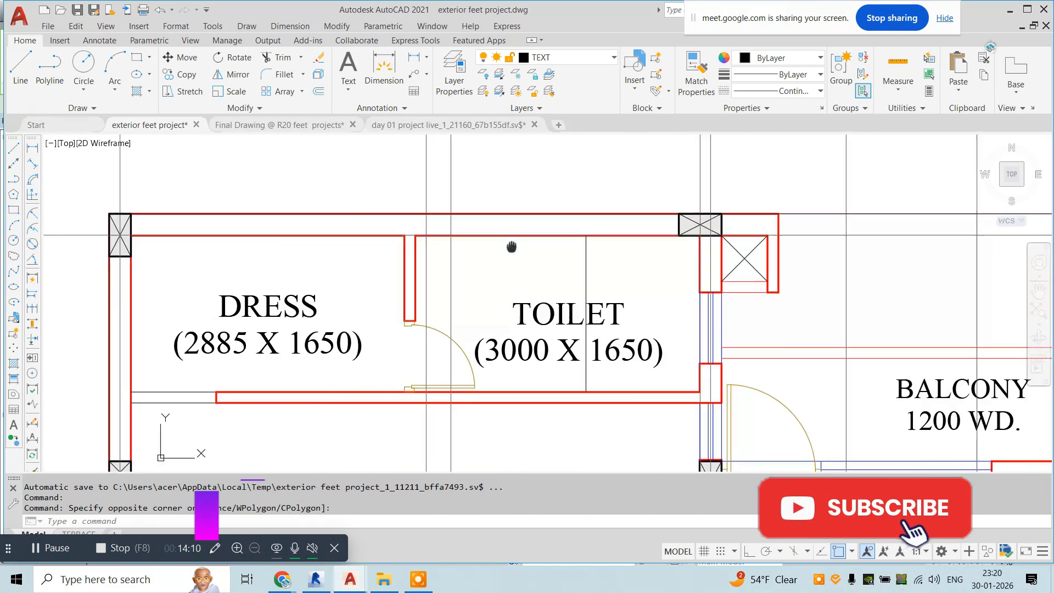
key(Escape)
click(290, 25)
click(307, 59)
scroll(49, 202, up, 4)
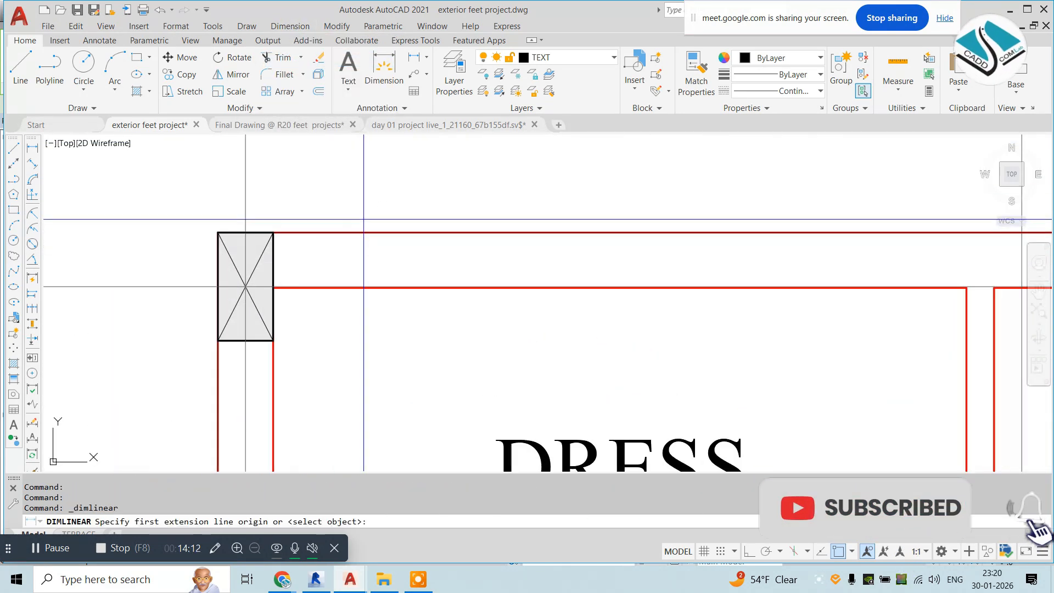
click(363, 232)
click(359, 287)
click(331, 258)
scroll(329, 244, down, 8)
scroll(360, 272, up, 2)
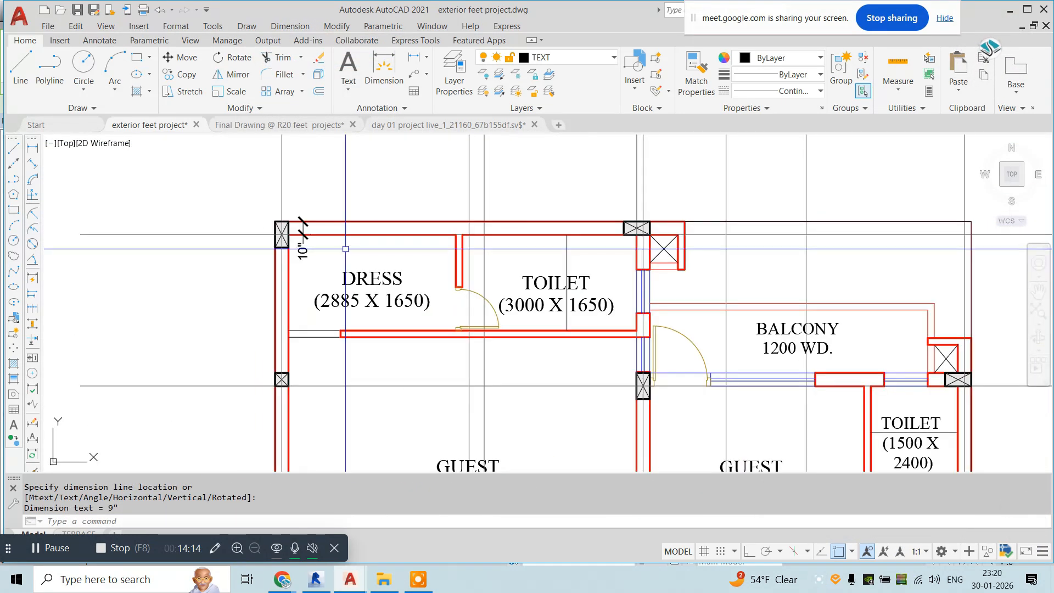
Measure the thickness of the vertical outer wall beside Dress with a linear dimension.
scroll(281, 266, up, 10)
key(Escape)
key(space)
click(233, 306)
click(369, 315)
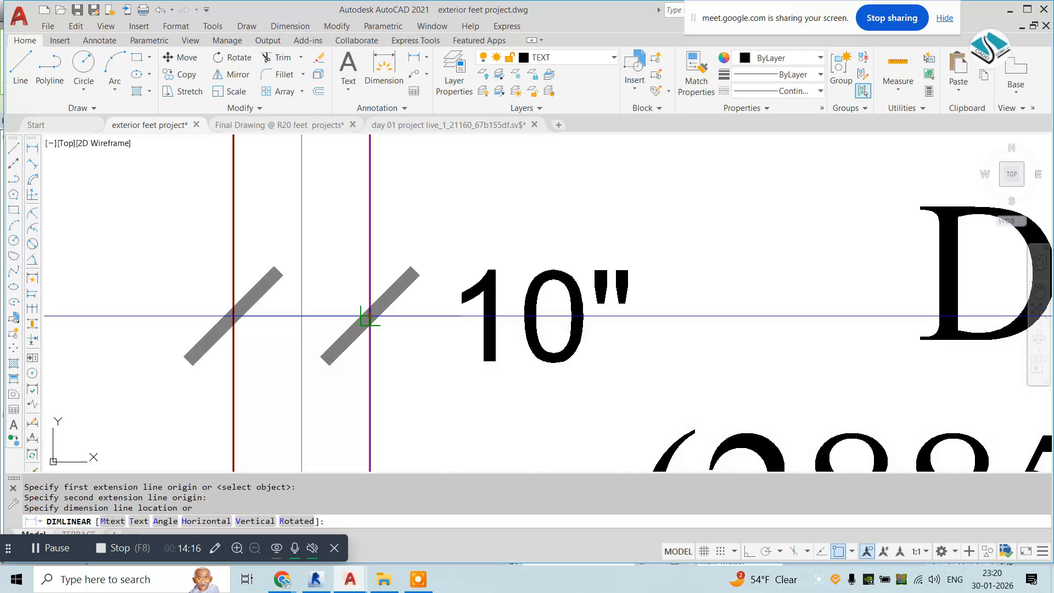
click(369, 315)
scroll(370, 315, down, 8)
key(Escape)
Check the thickness of the outer wall beside the 1500 x 2400 Toilet with a linear dimension, without placing it.
scroll(384, 247, up, 8)
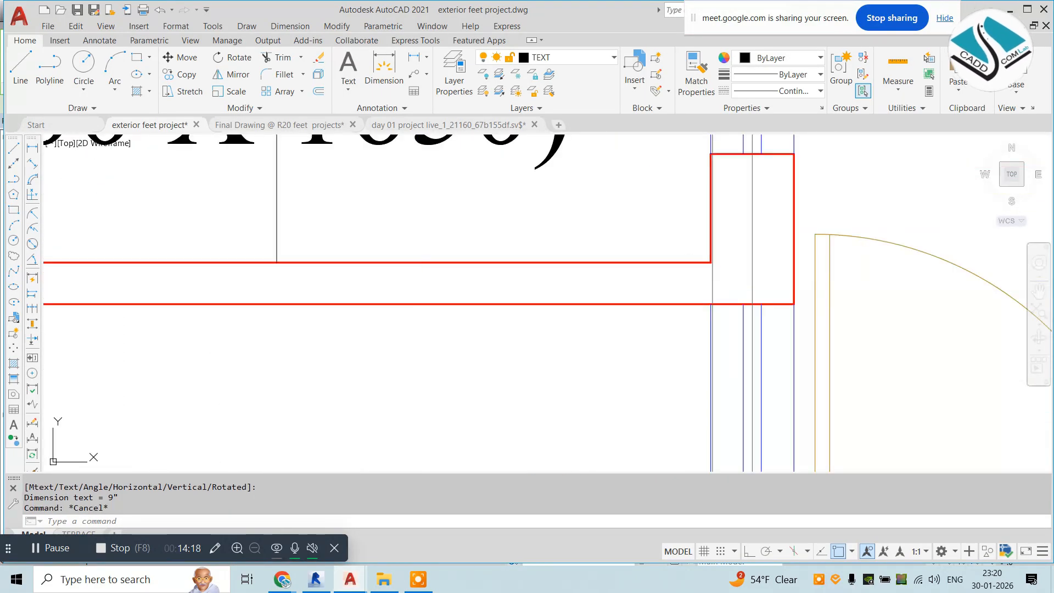
key(space)
scroll(428, 272, down, 6)
scroll(688, 328, up, 4)
key(Escape)
key(space)
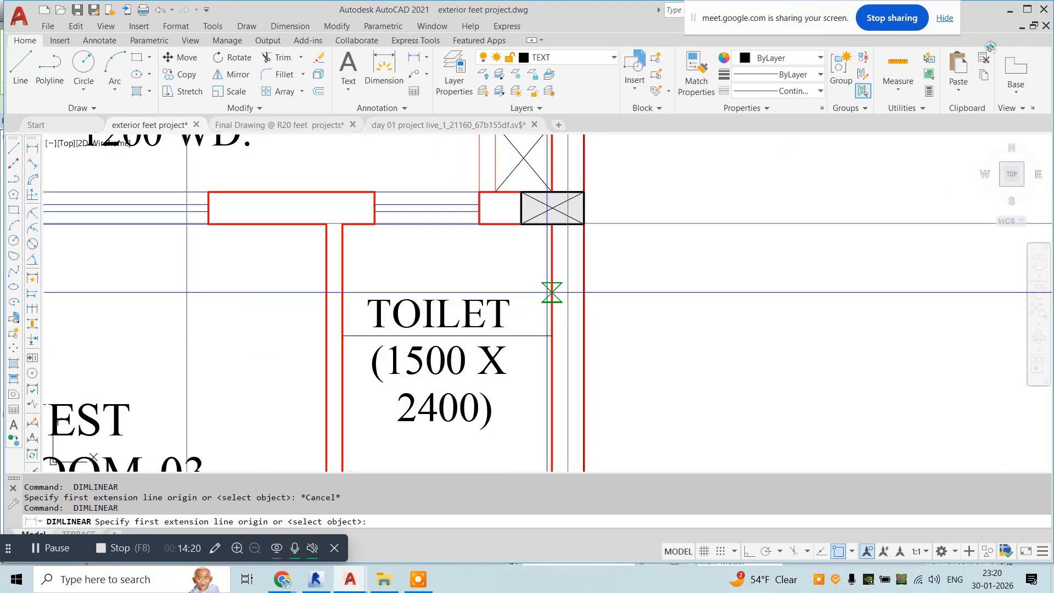
click(551, 292)
click(583, 292)
key(Escape)
scroll(576, 293, down, 4)
key(Escape)
Dimension the thickness of the wall between Balcony and Guest Bedroom-03, look over the rest of the plan and return to Revit.
key(space)
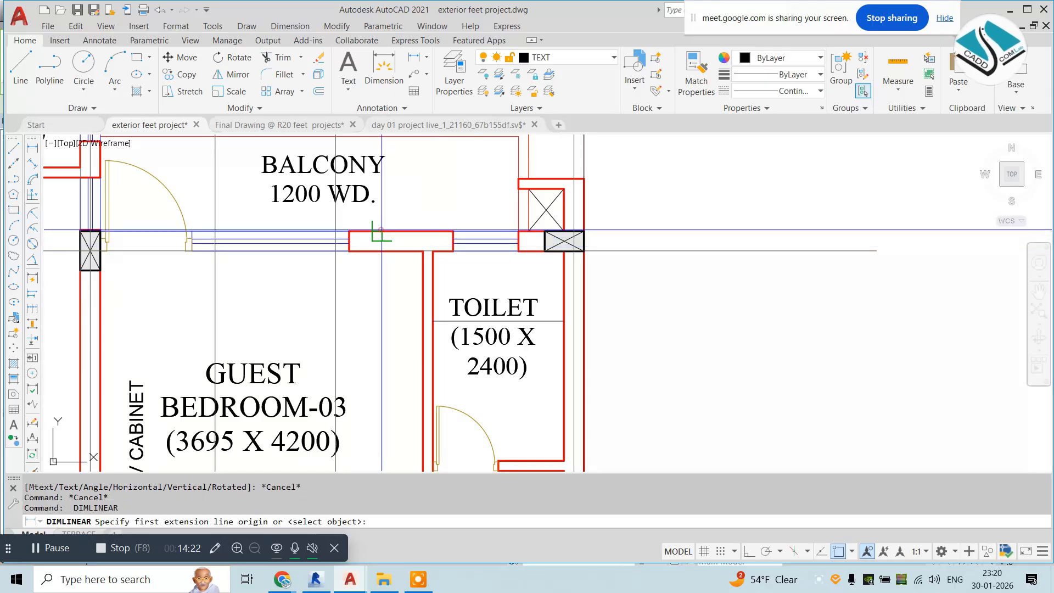
click(381, 230)
click(382, 251)
click(377, 247)
scroll(470, 247, down, 5)
scroll(477, 288, up, 2)
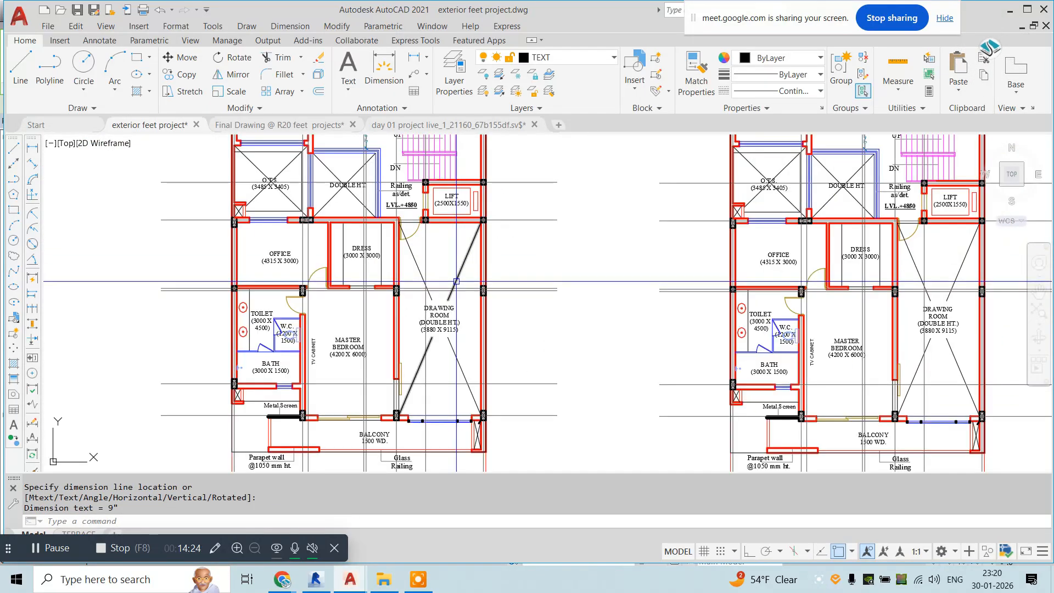
middle_drag(439, 335, 442, 244)
scroll(439, 312, up, 5)
click(1003, 9)
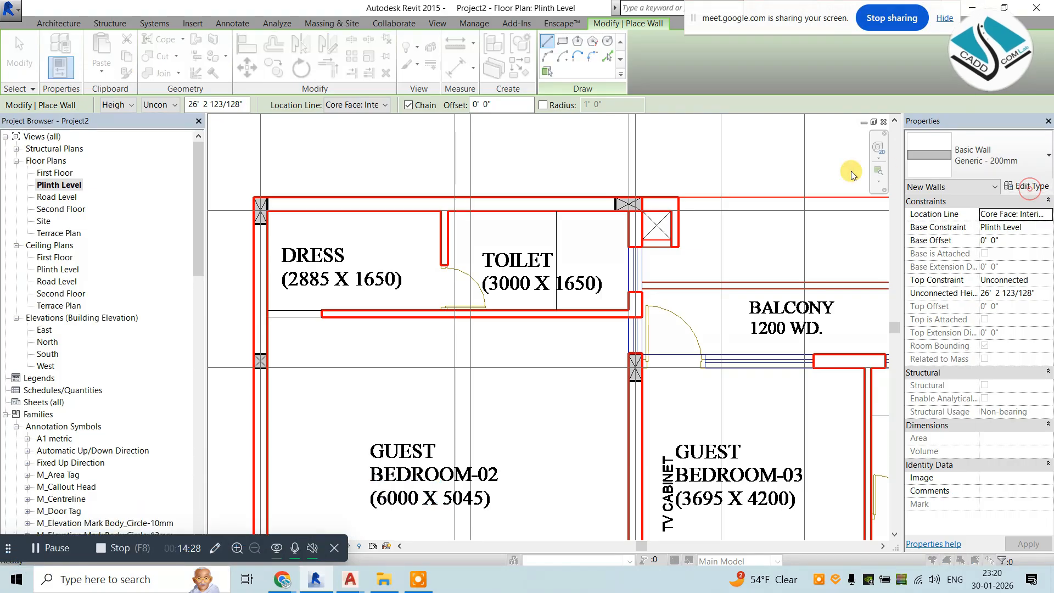
Duplicate the Generic - 200mm wall type under the name "Exterior Wall-".
click(1026, 186)
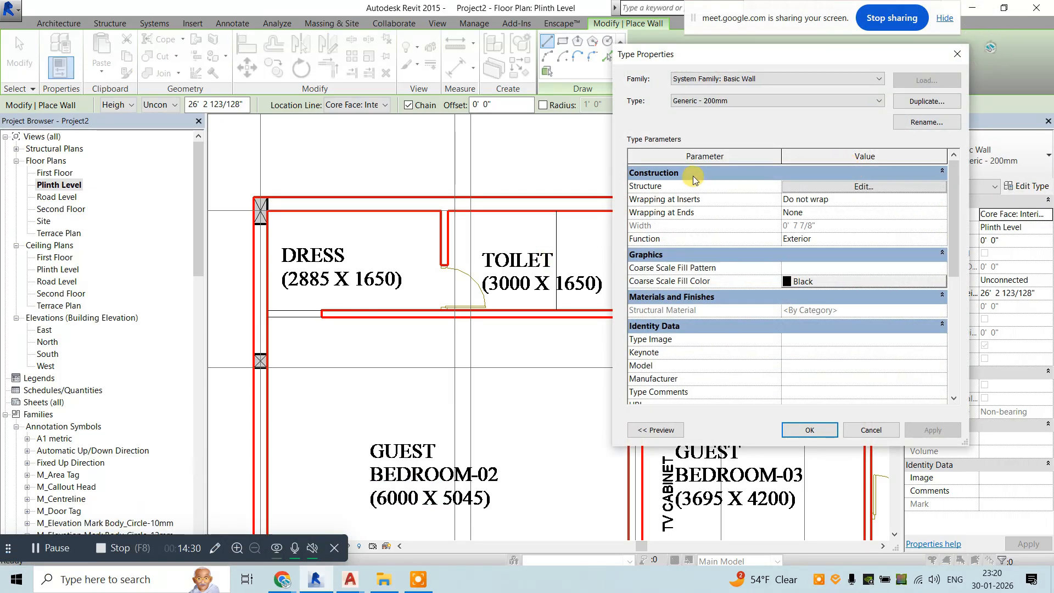
drag(828, 62, 616, 83)
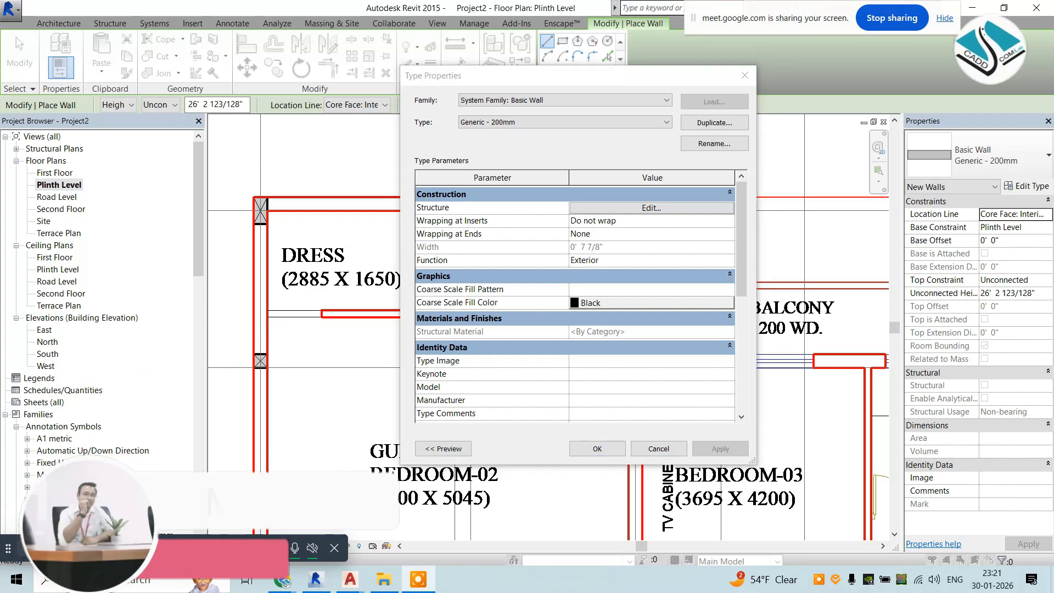
click(696, 126)
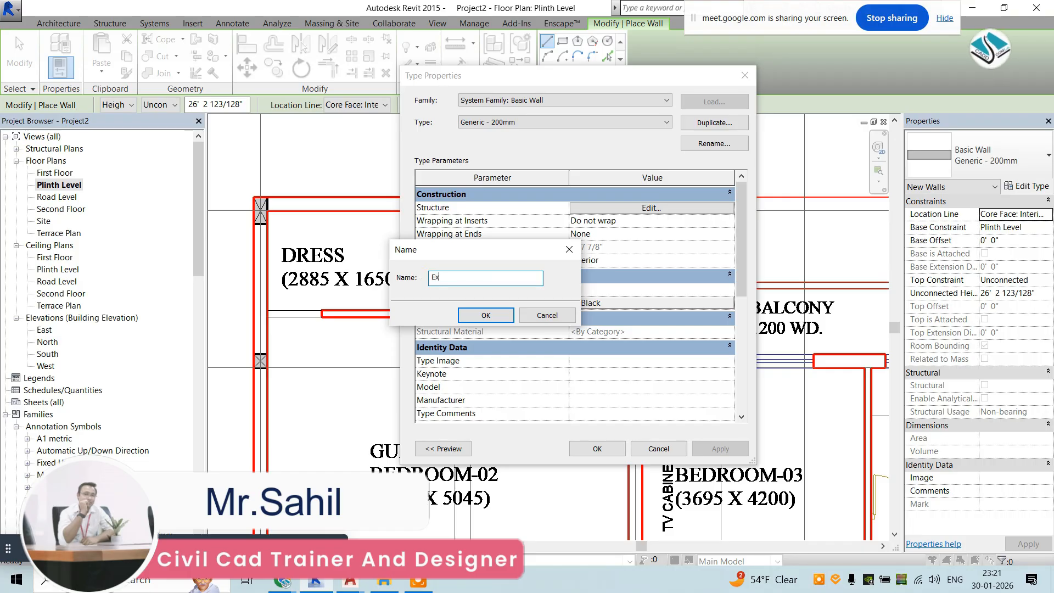
text(Exterior Wall-)
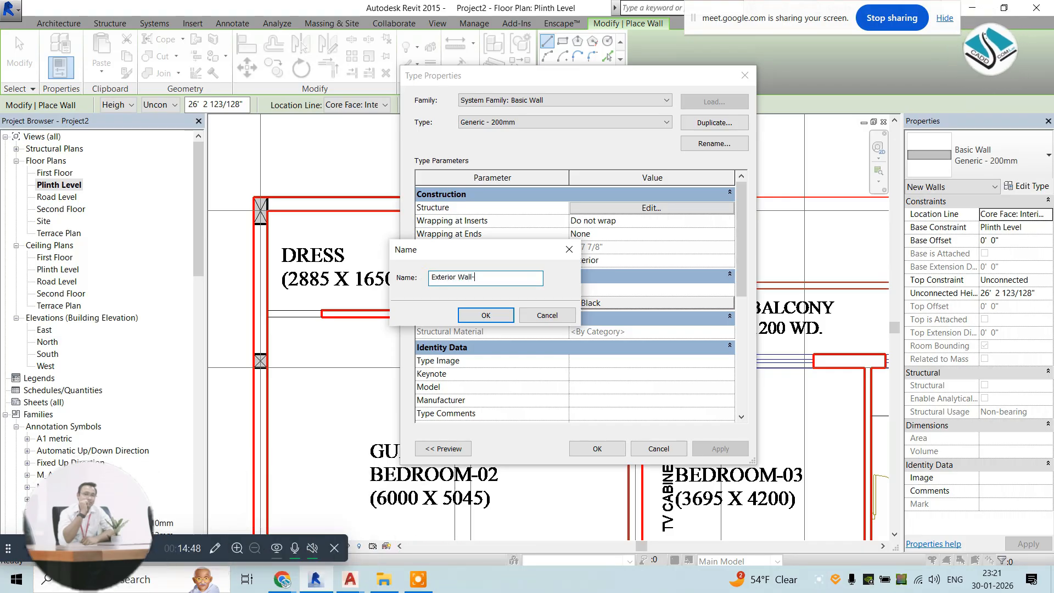
key(Return)
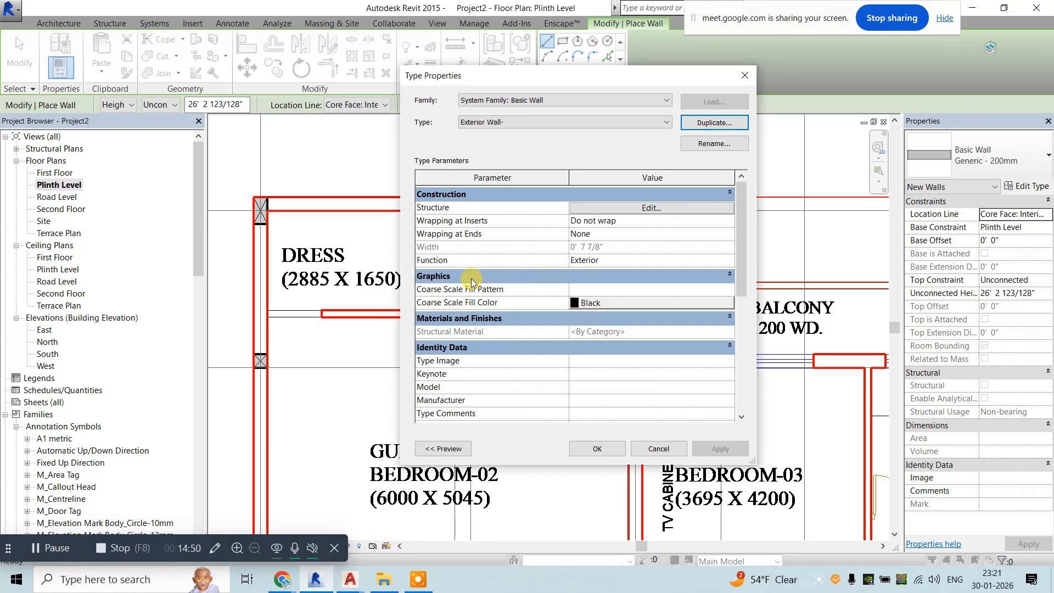
click(709, 132)
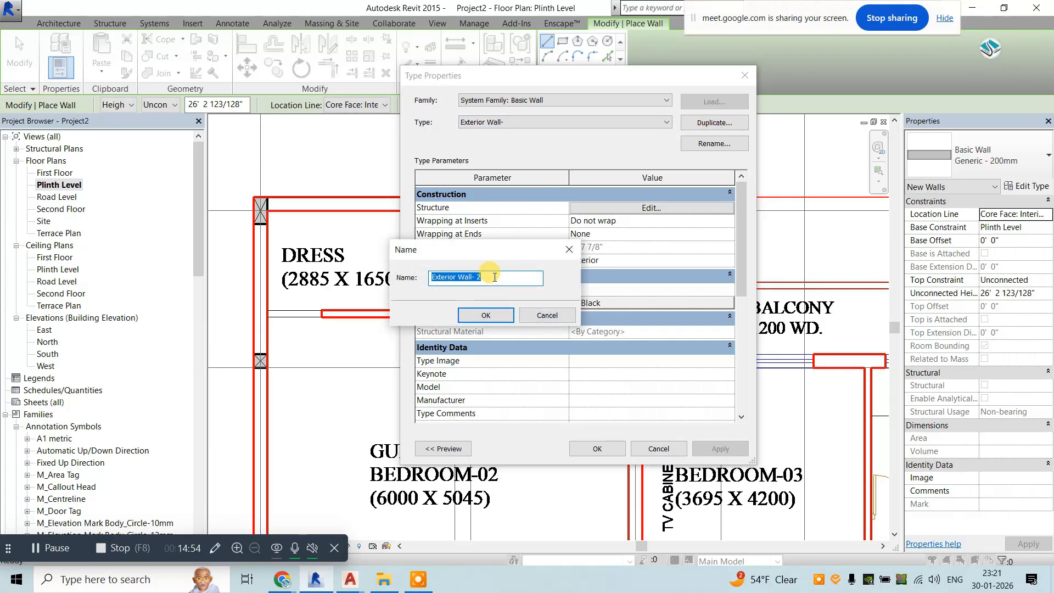
click(564, 254)
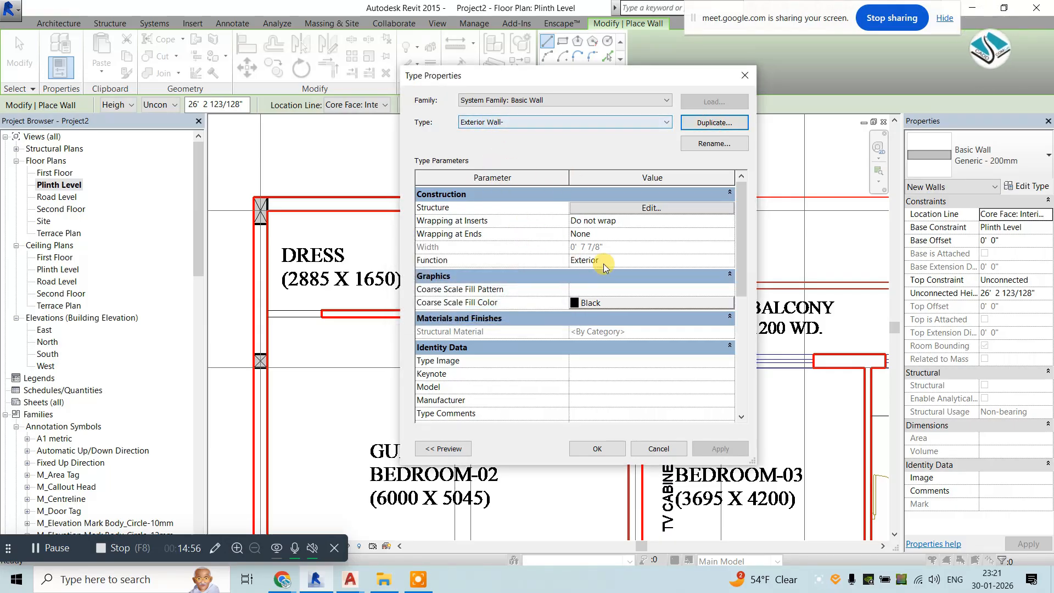
Edit the Exterior Wall- type's structure to change the thickness of its Structure [1] layer and accept the type.
click(659, 213)
click(614, 217)
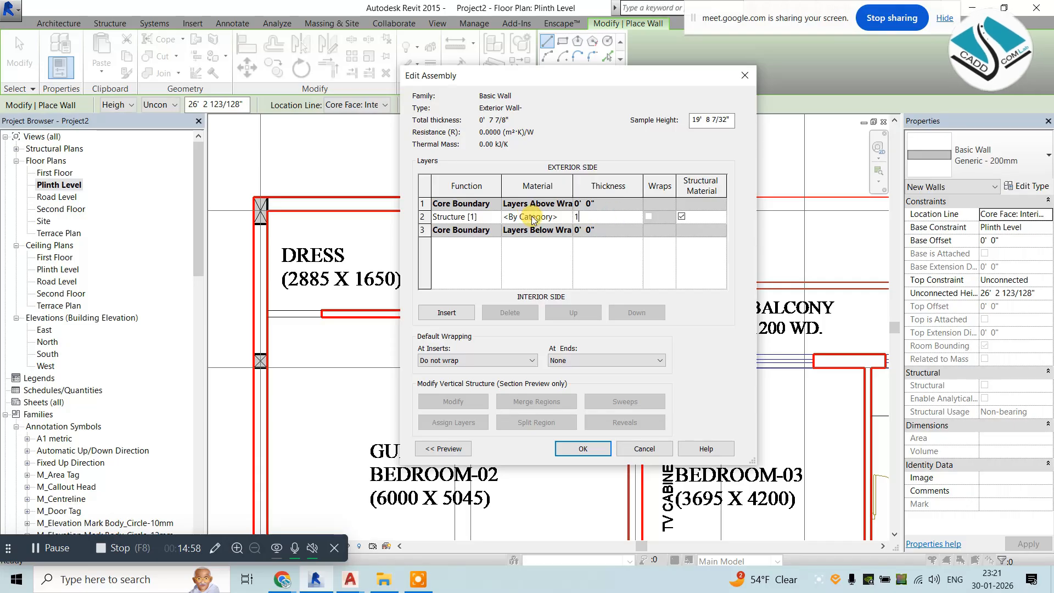
click(596, 448)
click(595, 448)
Set the location line of the new Exterior Wall- wall to Wall Centerline.
scroll(258, 203, up, 3)
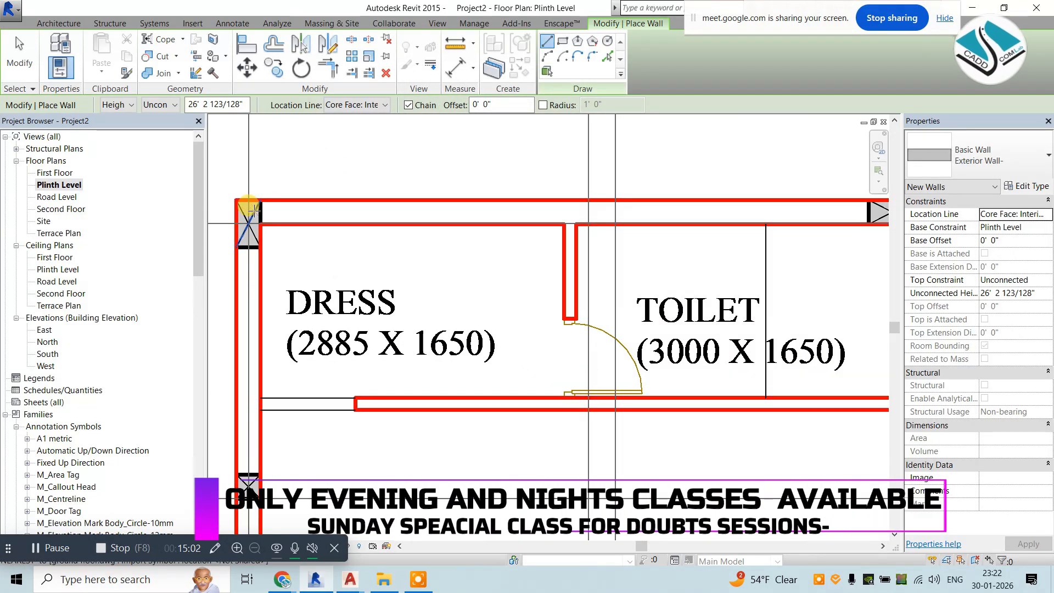
click(258, 205)
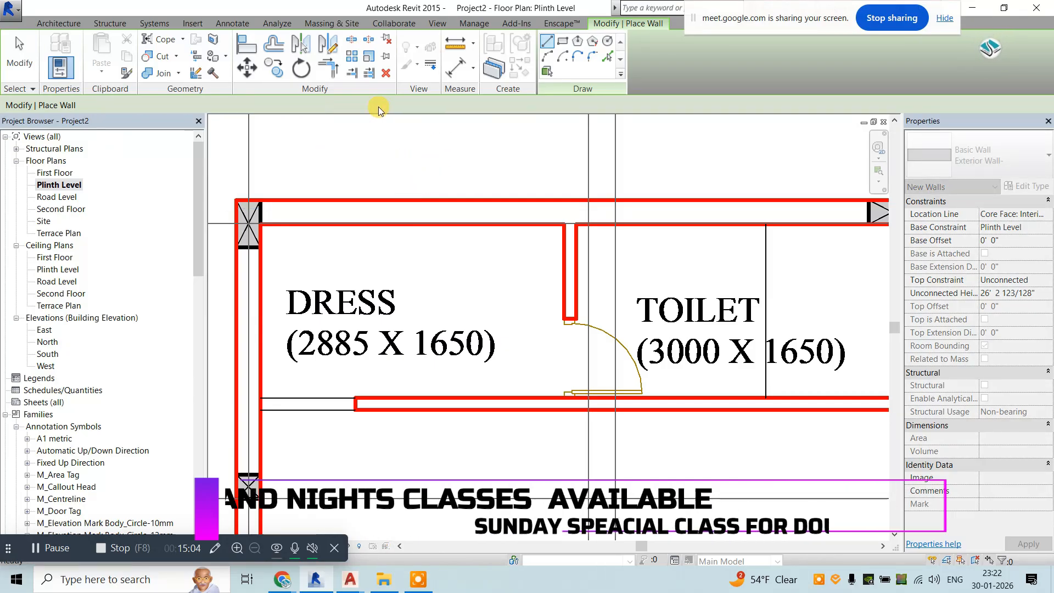
click(329, 104)
click(343, 116)
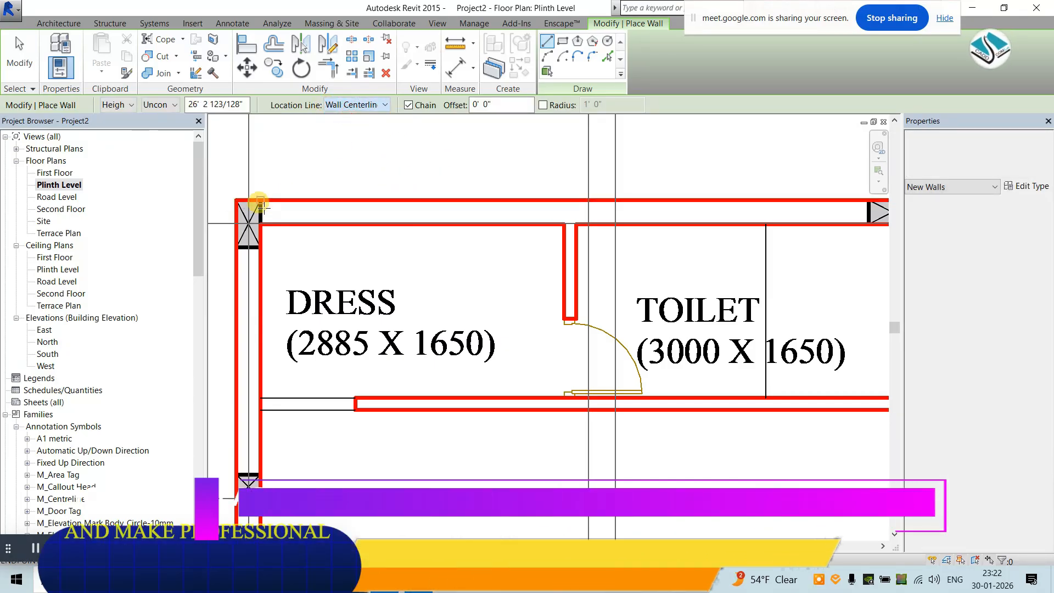
Draw an Exterior Wall- segment along the outer edge of DRESS and TOILET, from the corner column to the outer face of TOILET's column.
scroll(260, 208, up, 3)
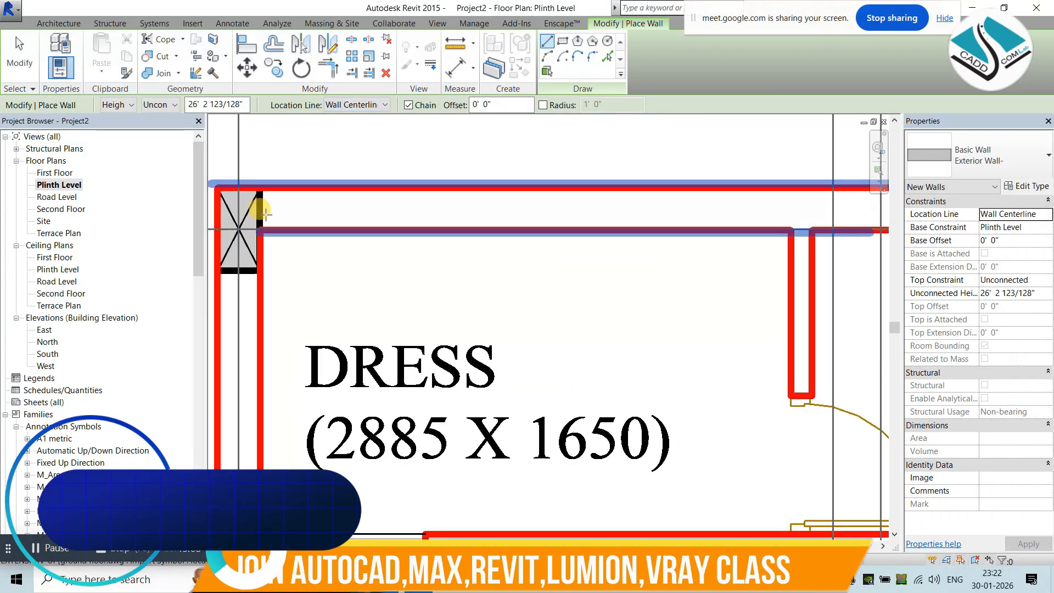
scroll(318, 209, down, 4)
middle_drag(553, 218, 265, 225)
scroll(522, 219, down, 1)
middle_drag(522, 218, 401, 224)
scroll(489, 226, up, 1)
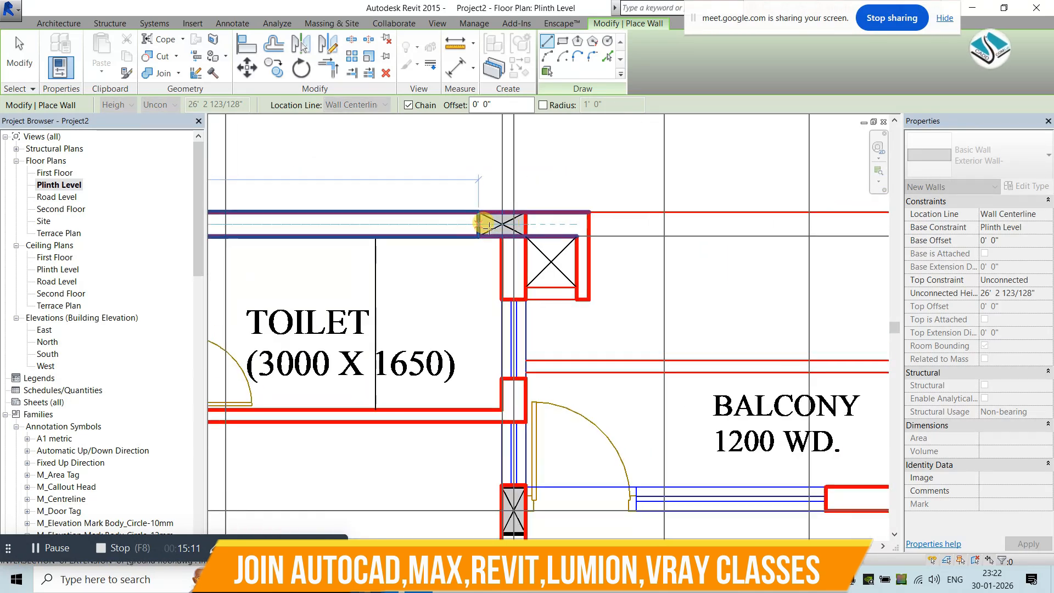
click(530, 221)
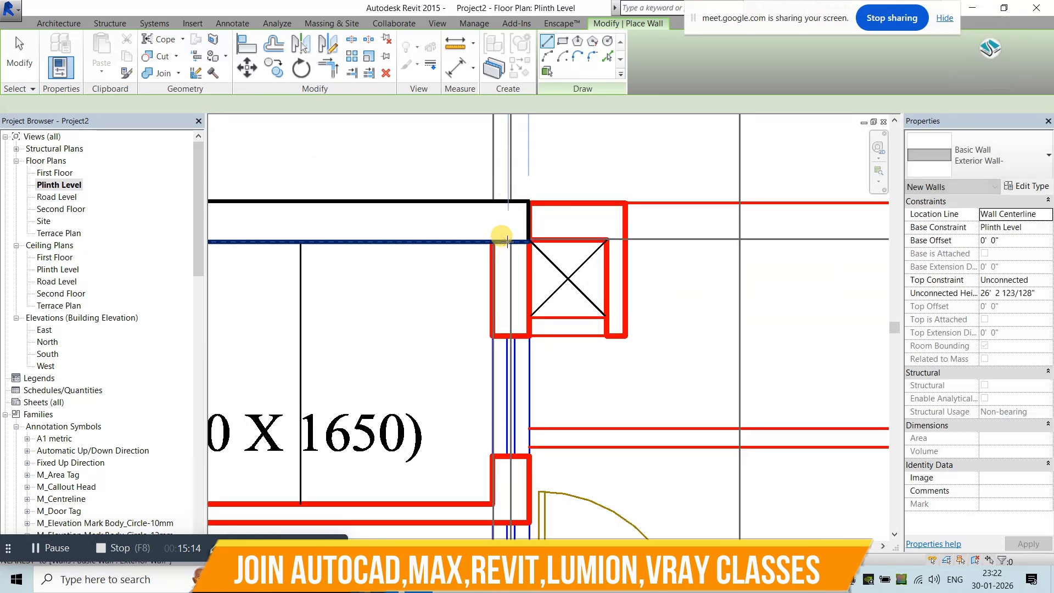
Draw a vertical Exterior Wall- segment along TOILET's balcony side, down to the column at Guest Bedroom-03, and end the wall chain.
scroll(497, 219, down, 1)
middle_drag(508, 400, 492, 336)
scroll(493, 341, up, 2)
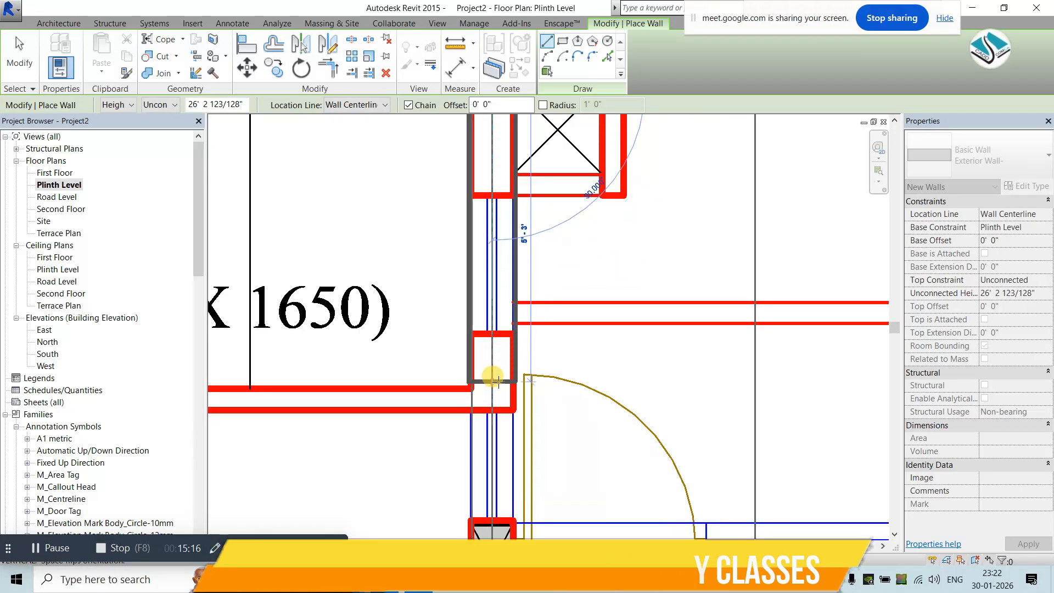
scroll(492, 354, down, 2)
middle_drag(502, 372, 471, 235)
scroll(461, 318, down, 2)
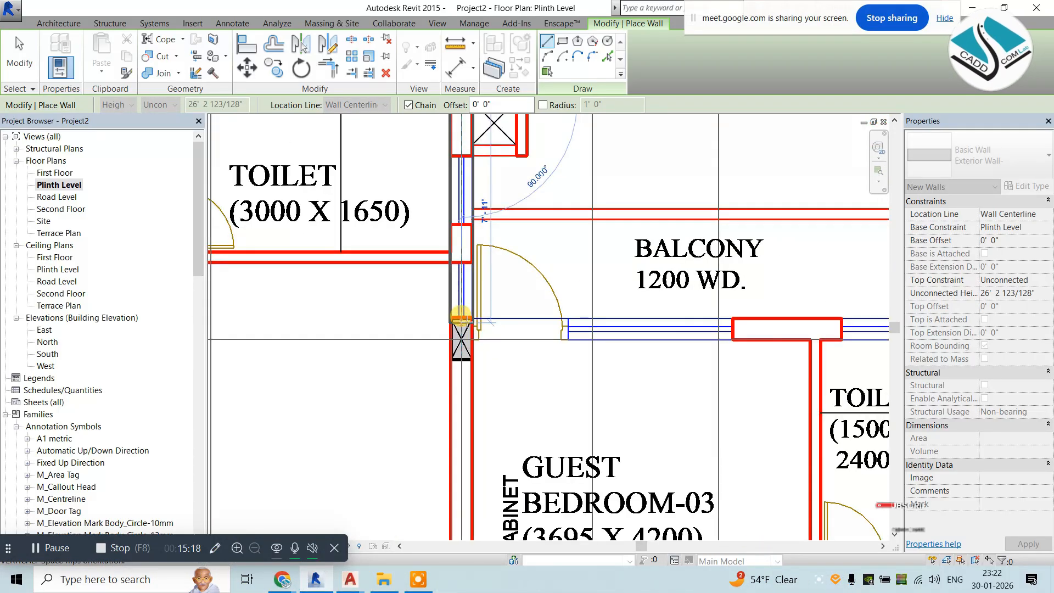
middle_drag(473, 347, 457, 246)
scroll(447, 231, up, 3)
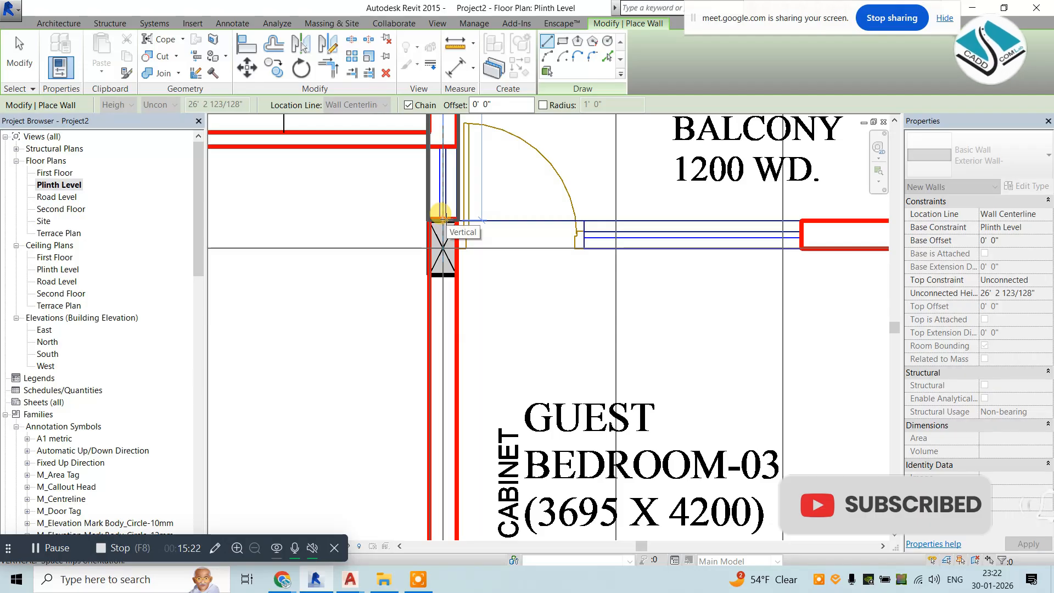
click(442, 219)
key(Escape)
Switch the view to thin lines, check where the wall meets the corner column beside DRESS, and leave wall placement.
key(t)
key(l)
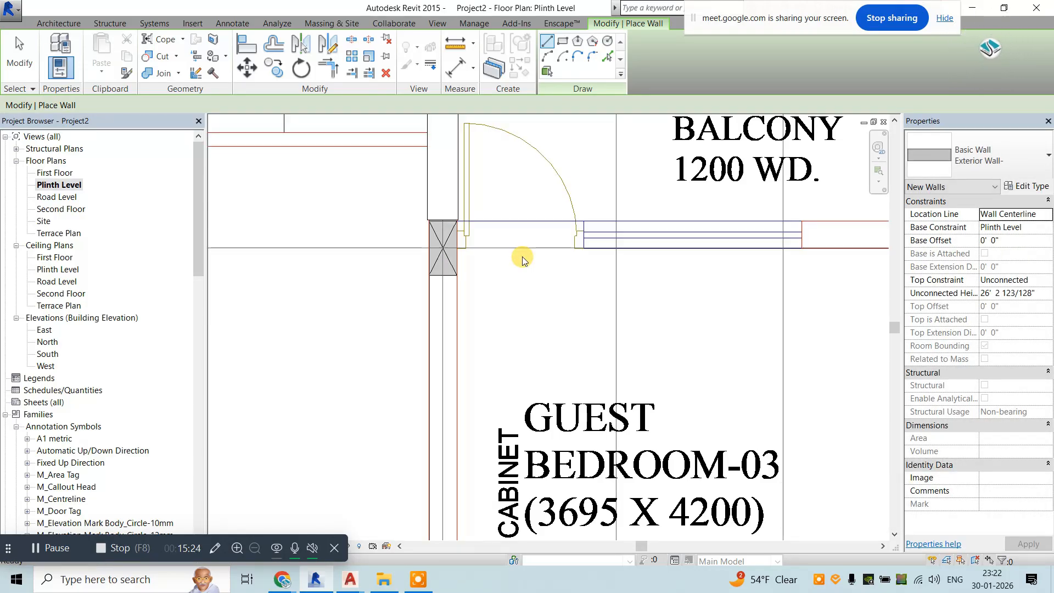
scroll(521, 256, up, 1)
scroll(527, 251, down, 5)
middle_drag(362, 216, 645, 293)
middle_drag(375, 153, 398, 210)
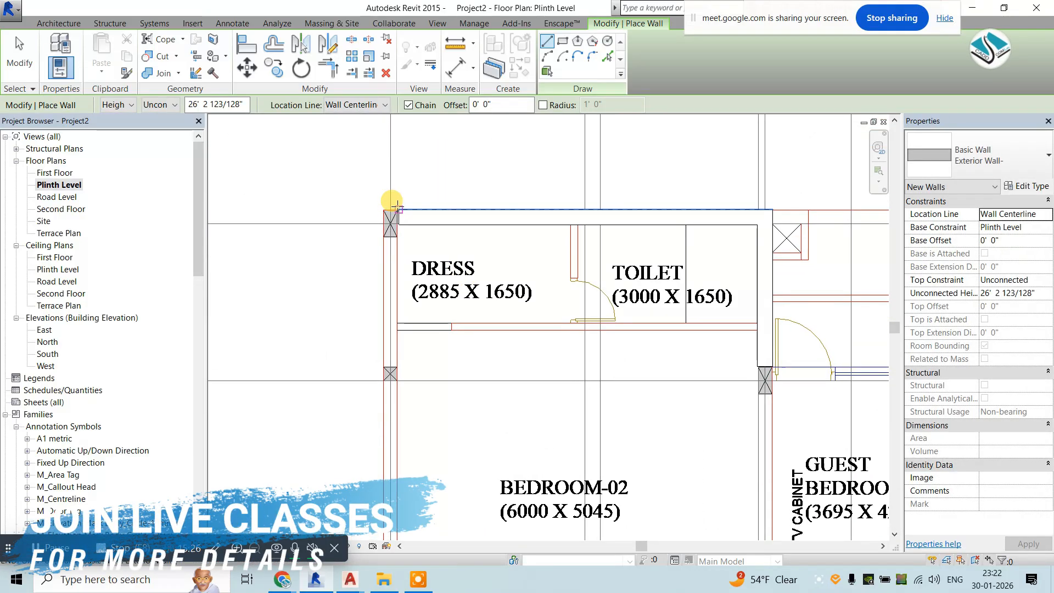
scroll(396, 207, up, 3)
scroll(389, 218, up, 1)
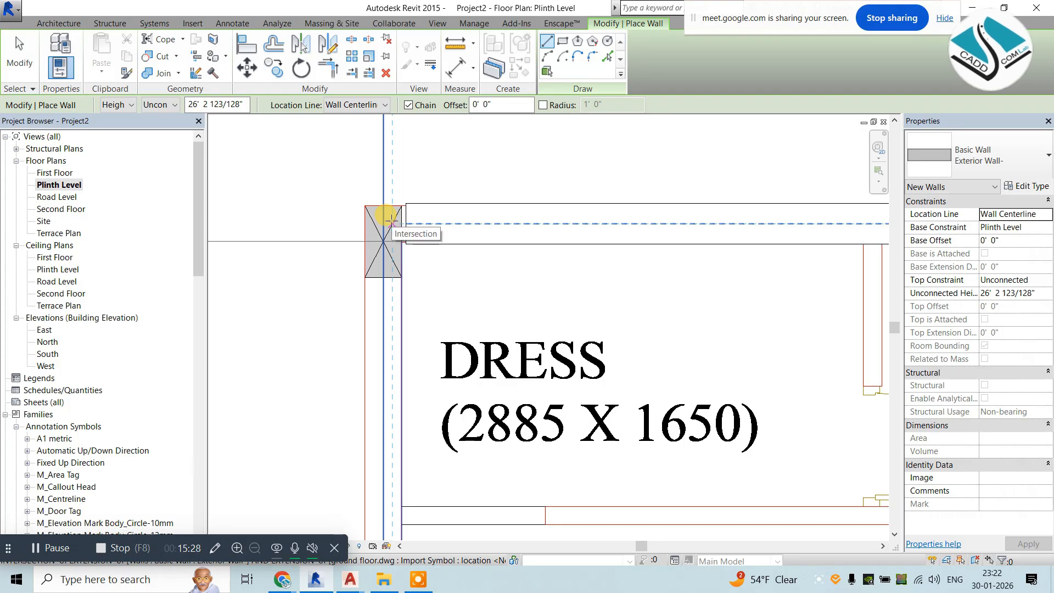
key(Escape)
key(Escape)
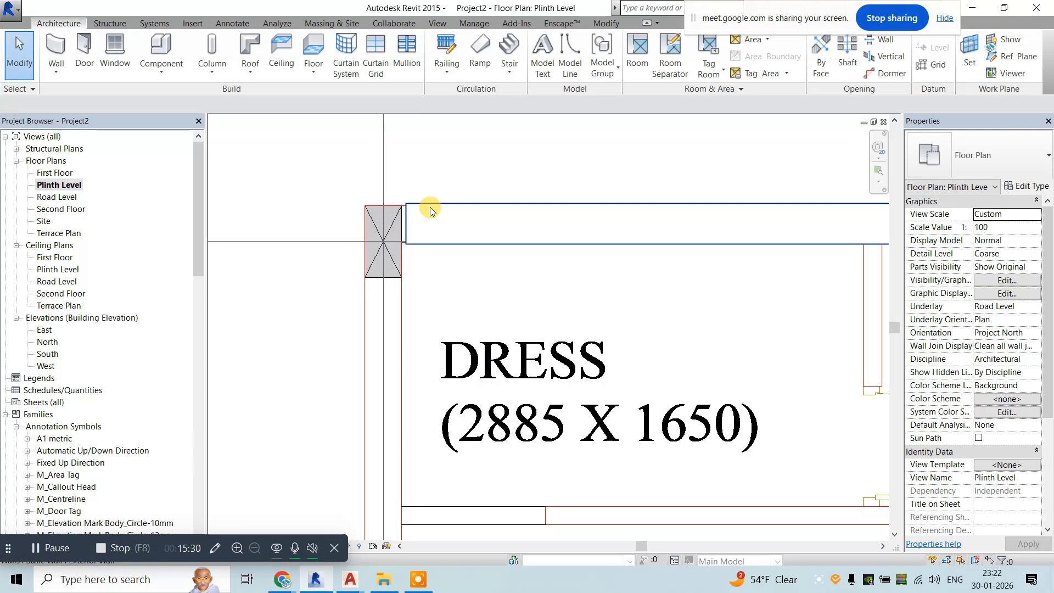
Edit the structure of the Exterior Wall- type to correct its Structure [1] layer thickness to match the plan, and accept the type.
click(408, 219)
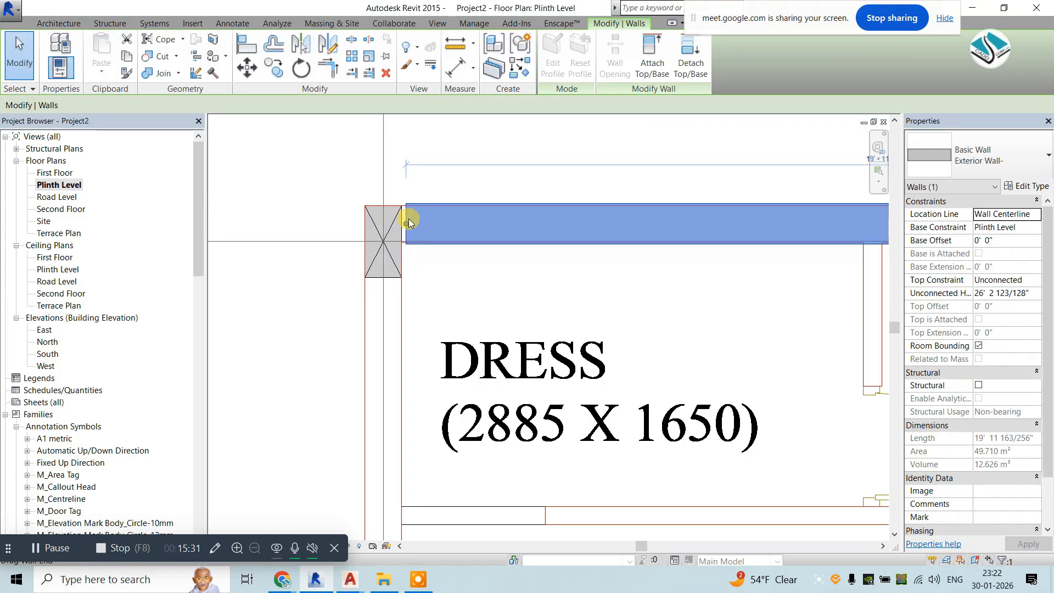
click(1025, 186)
click(662, 207)
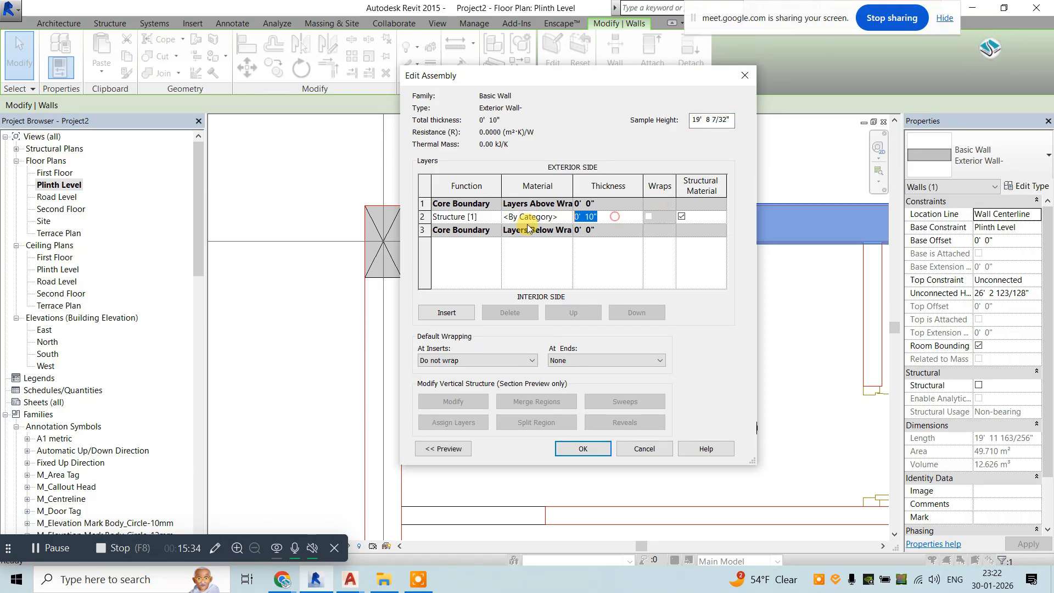
click(592, 447)
click(585, 444)
click(445, 291)
scroll(399, 247, down, 5)
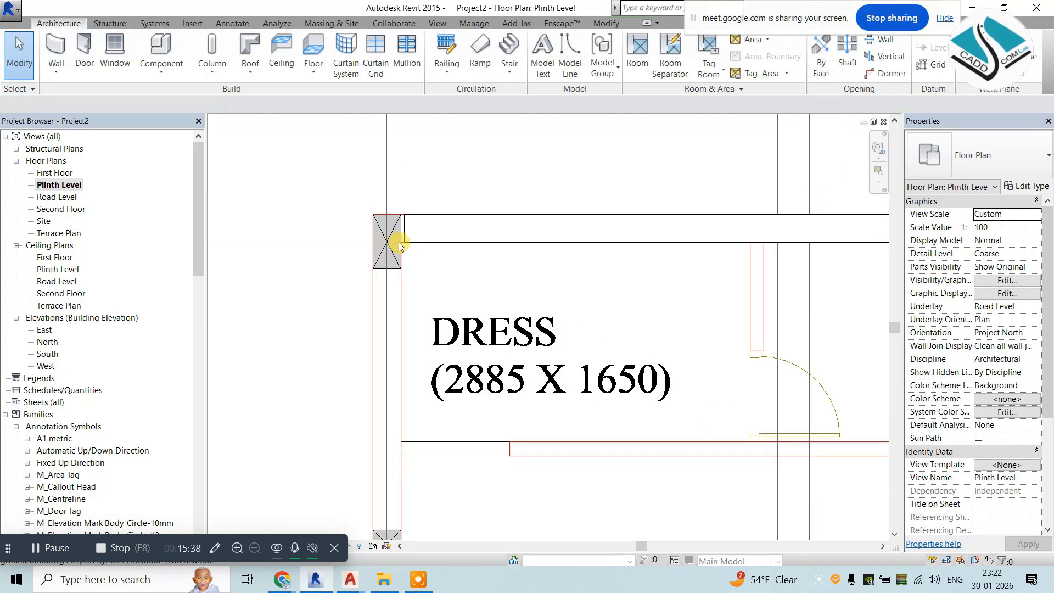
Stretch the end of the wall above DRESS to meet the face of the corner column.
scroll(399, 249, up, 2)
scroll(399, 252, up, 2)
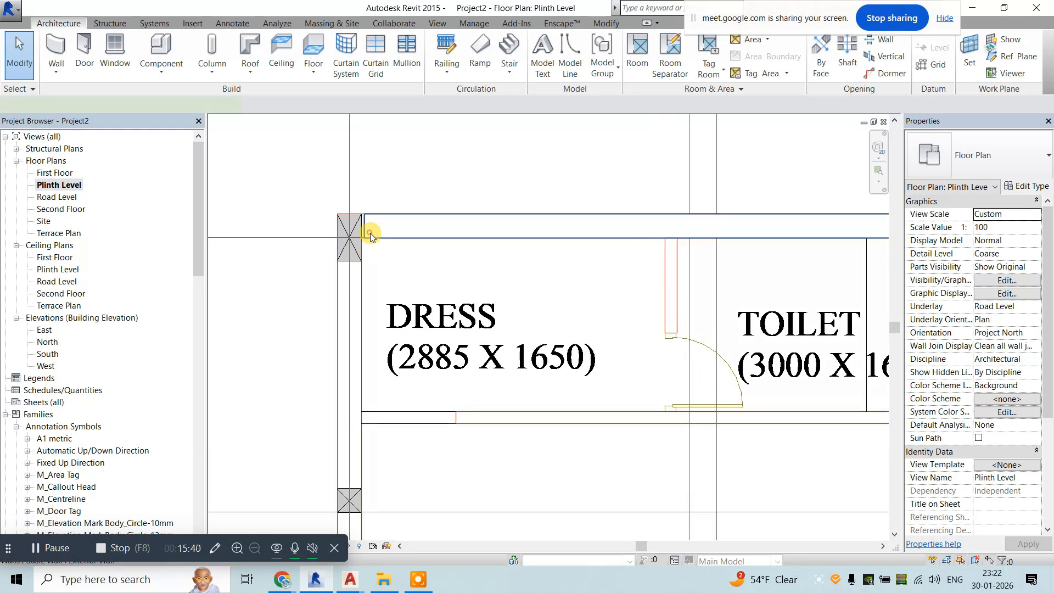
click(370, 230)
click(407, 181)
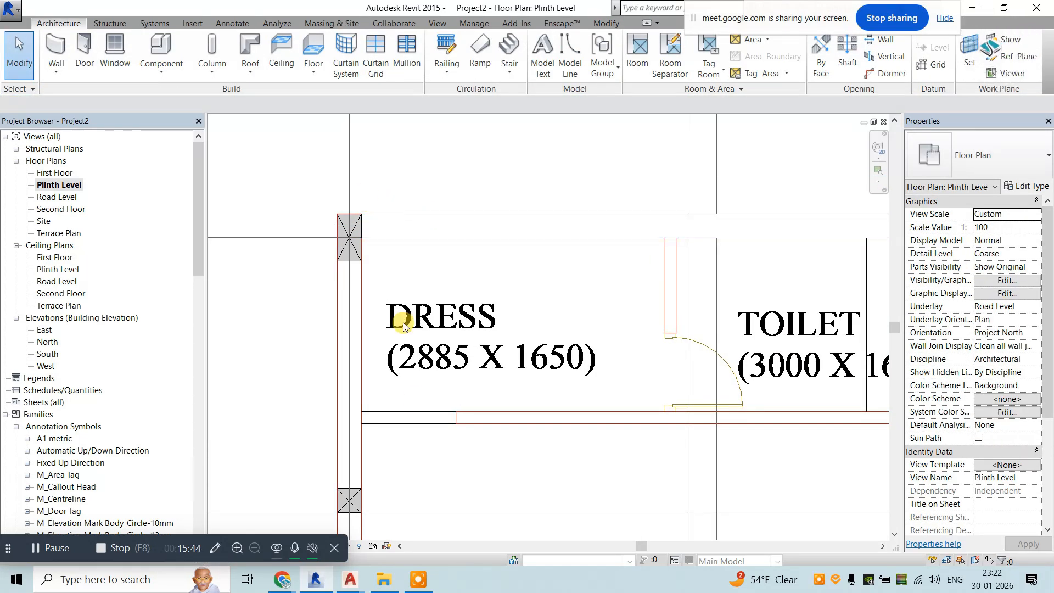
Switch to AutoCAD and add a linear dimension across the width of the corner column beside DRESS.
mouse_move(354, 576)
click(296, 526)
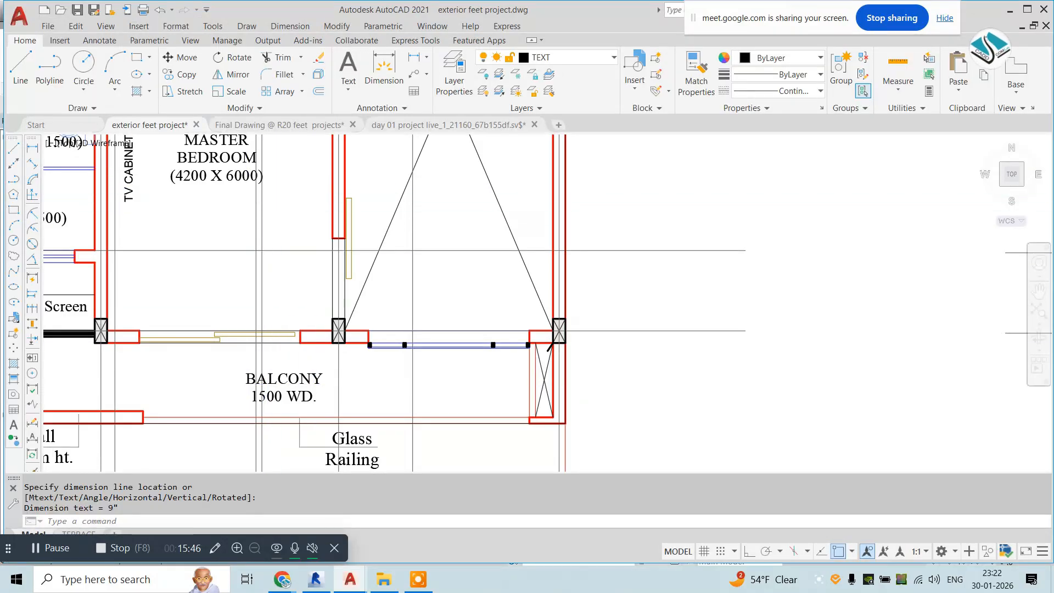
scroll(384, 260, up, 10)
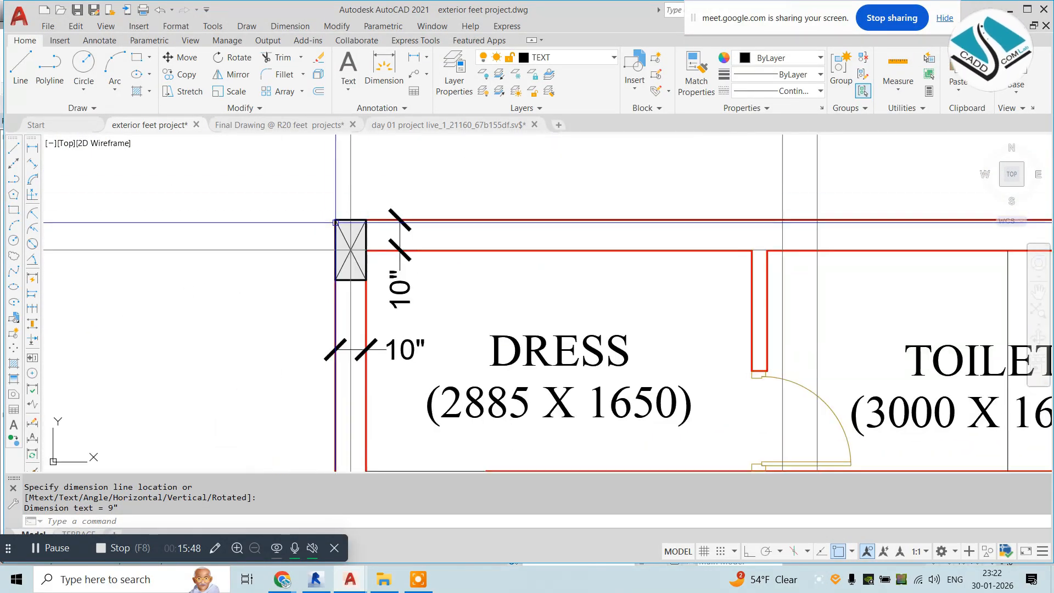
key(Escape)
key(Escape)
click(289, 26)
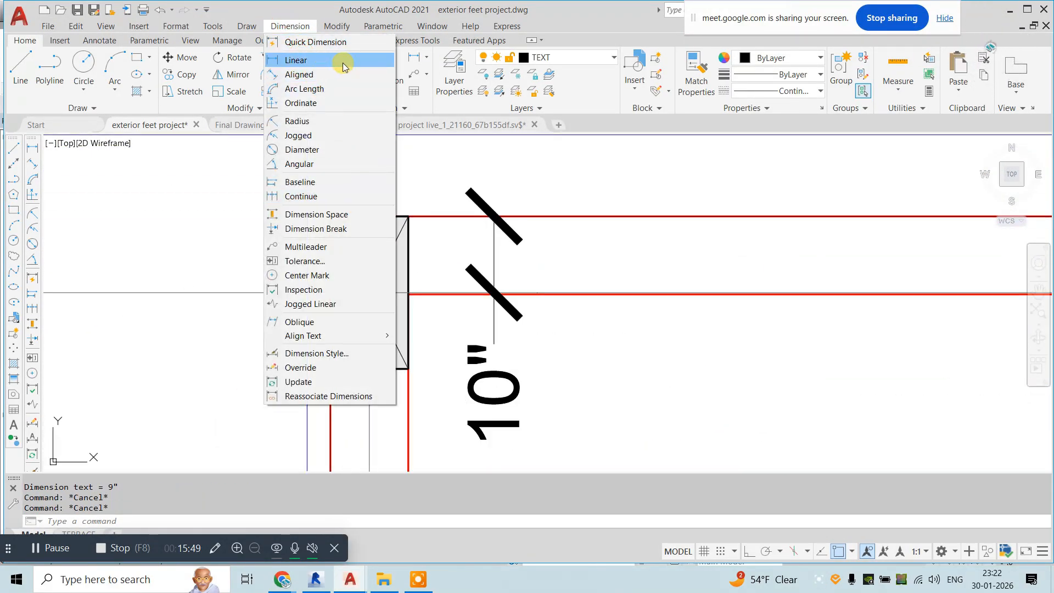
click(342, 62)
scroll(362, 226, up, 4)
click(281, 200)
click(478, 200)
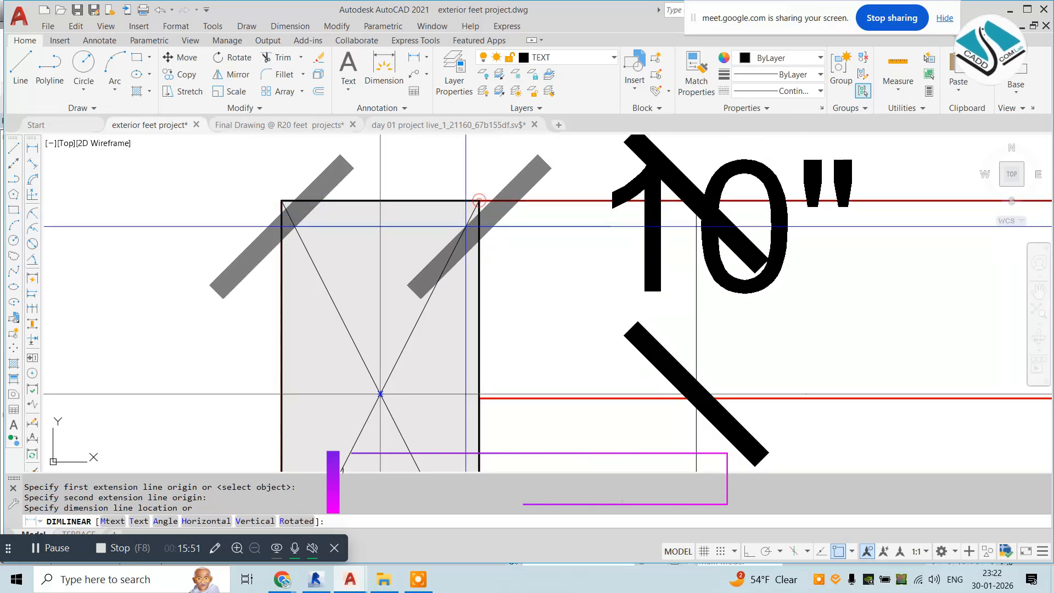
scroll(449, 210, down, 8)
click(405, 172)
key(Escape)
Add a vertical linear dimension along the longer side of the corner column beside DRESS.
key(space)
click(422, 210)
click(422, 269)
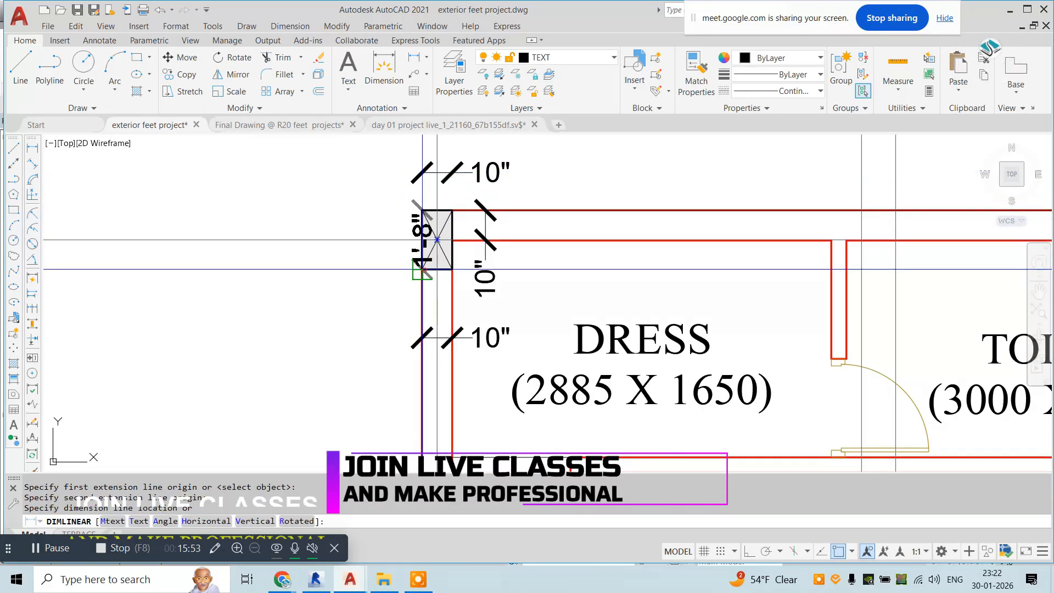
click(389, 257)
scroll(351, 235, down, 8)
scroll(485, 218, up, 8)
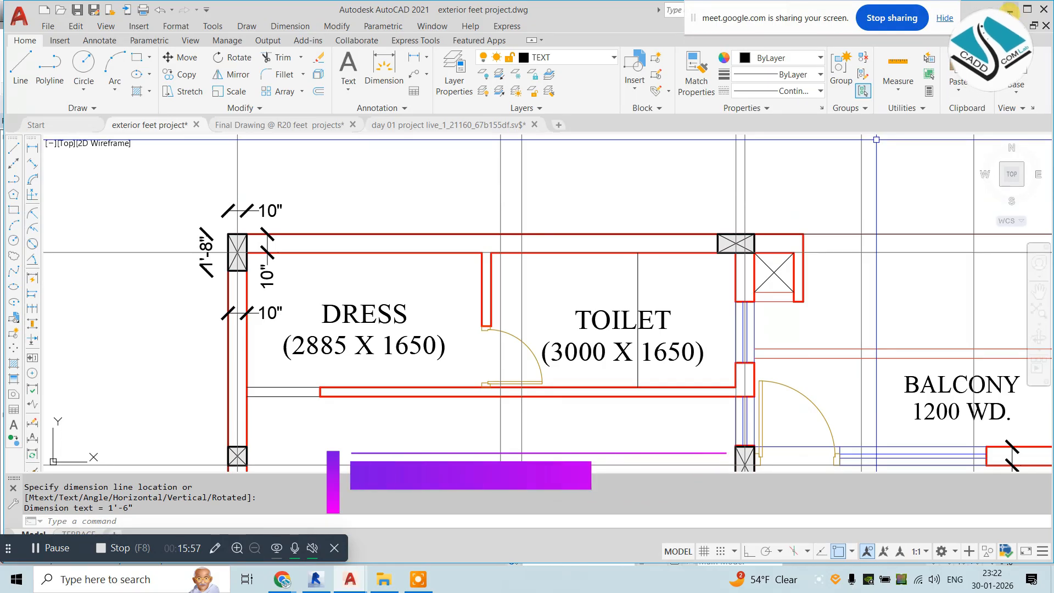
Return to Revit, start an architectural column and duplicate the M_Rectangular Column 475 x 610mm type as "colums plan".
key(alt+Tab)
click(226, 64)
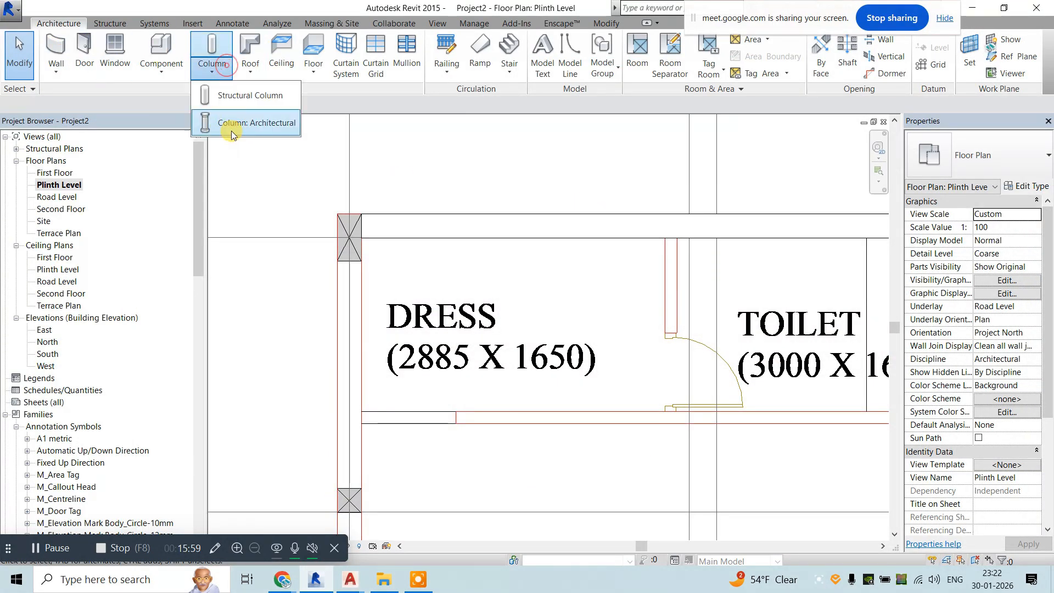
click(277, 123)
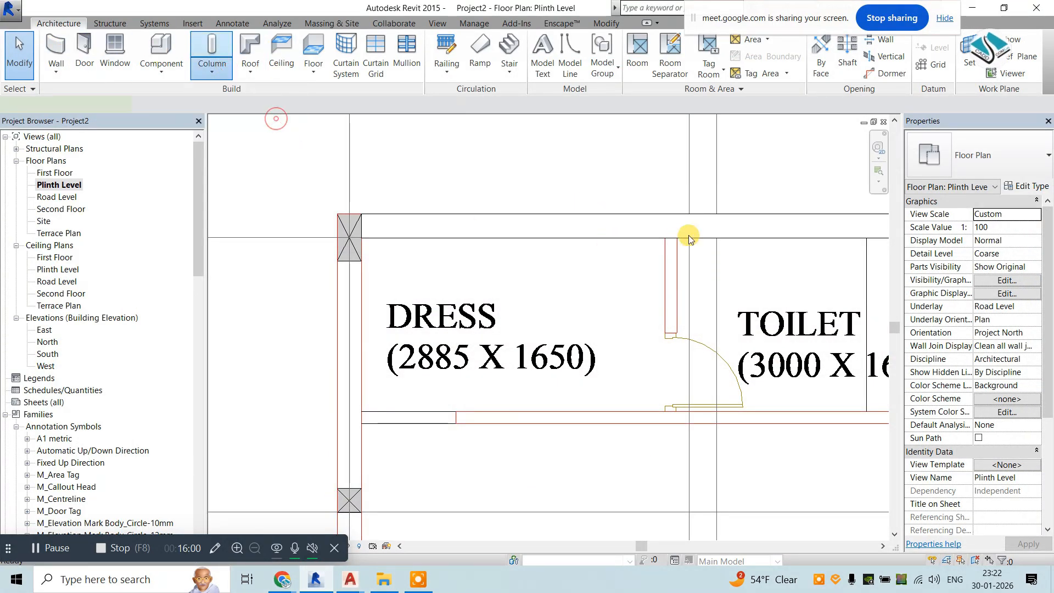
click(1026, 186)
click(713, 122)
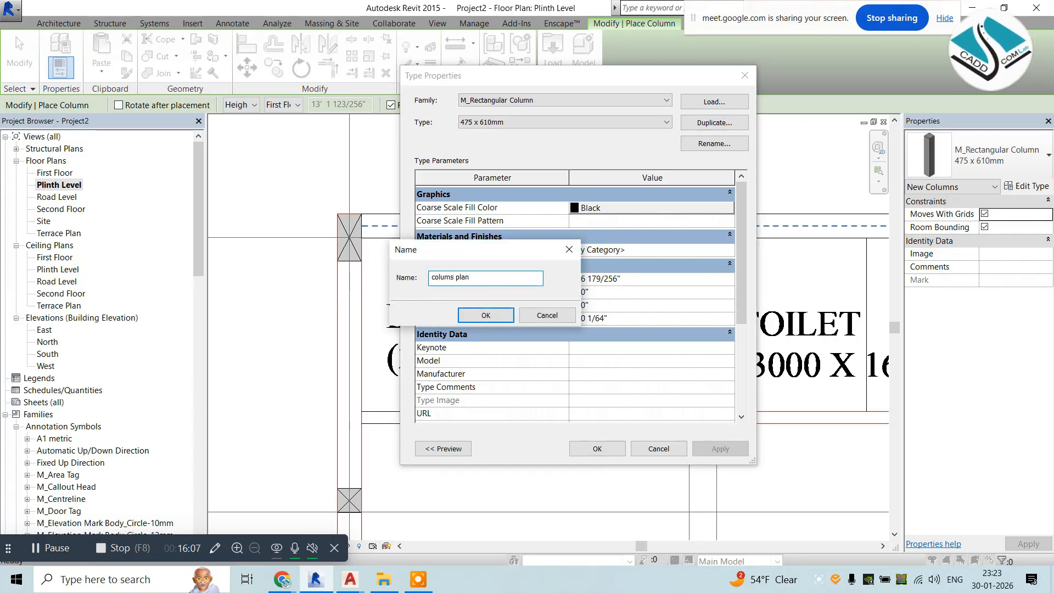
click(511, 309)
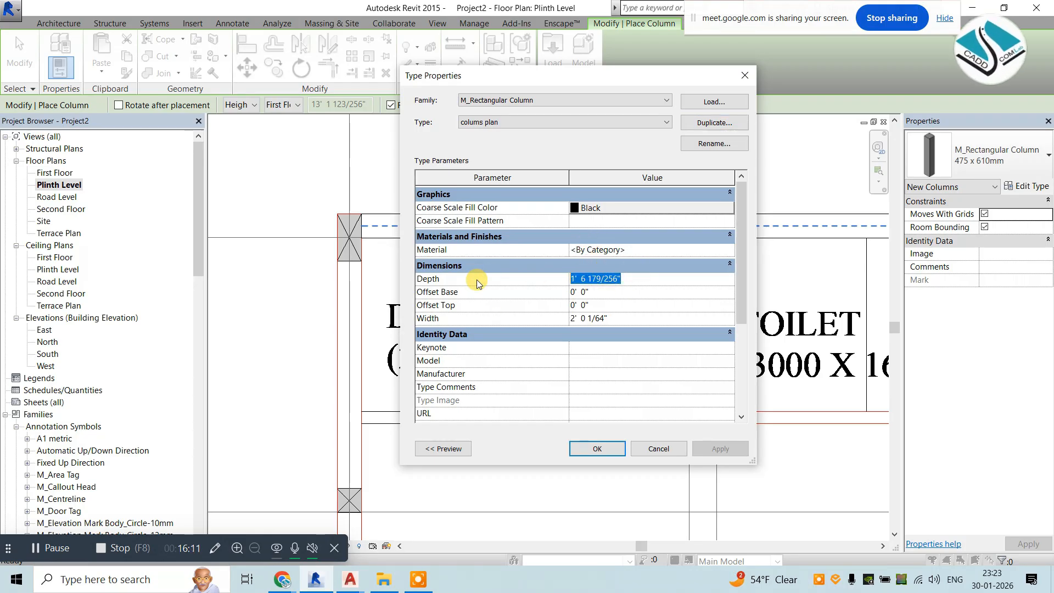
Set the colums plan type's depth to 1' 8" and width to 0' 10", and accept the type.
key(Return)
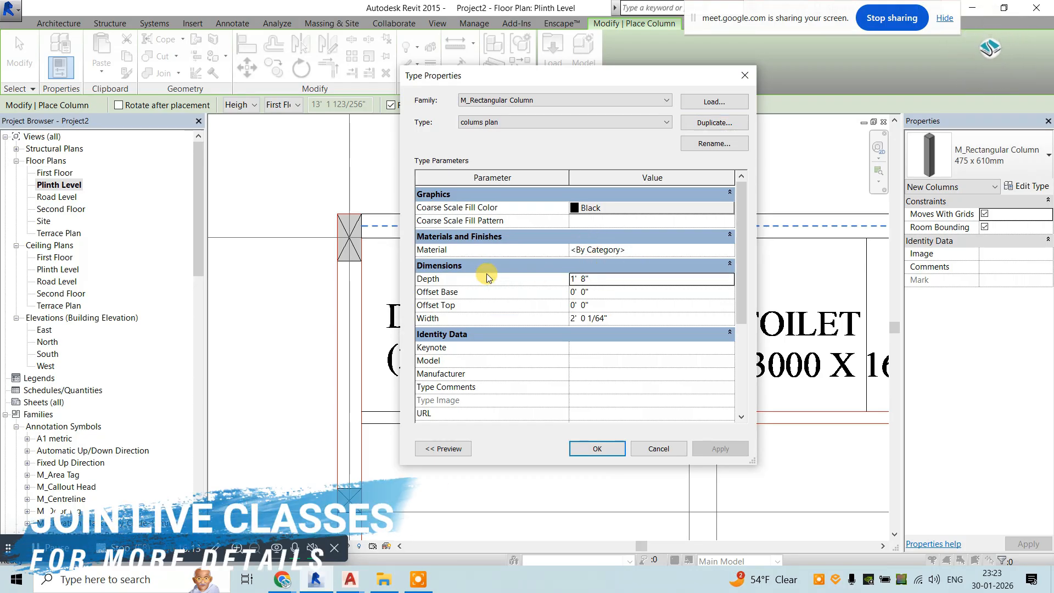
click(619, 312)
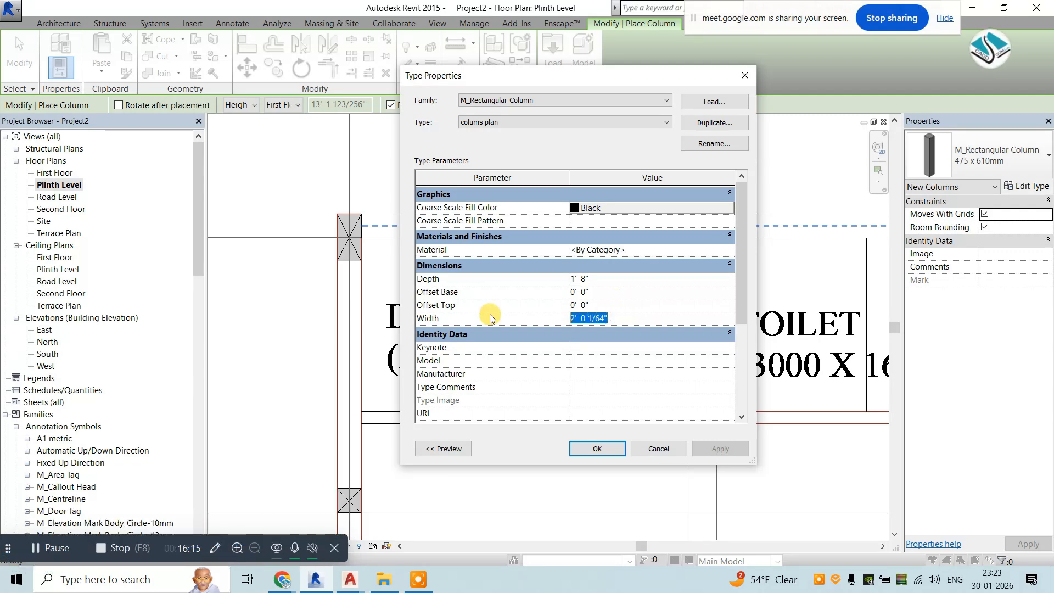
click(596, 448)
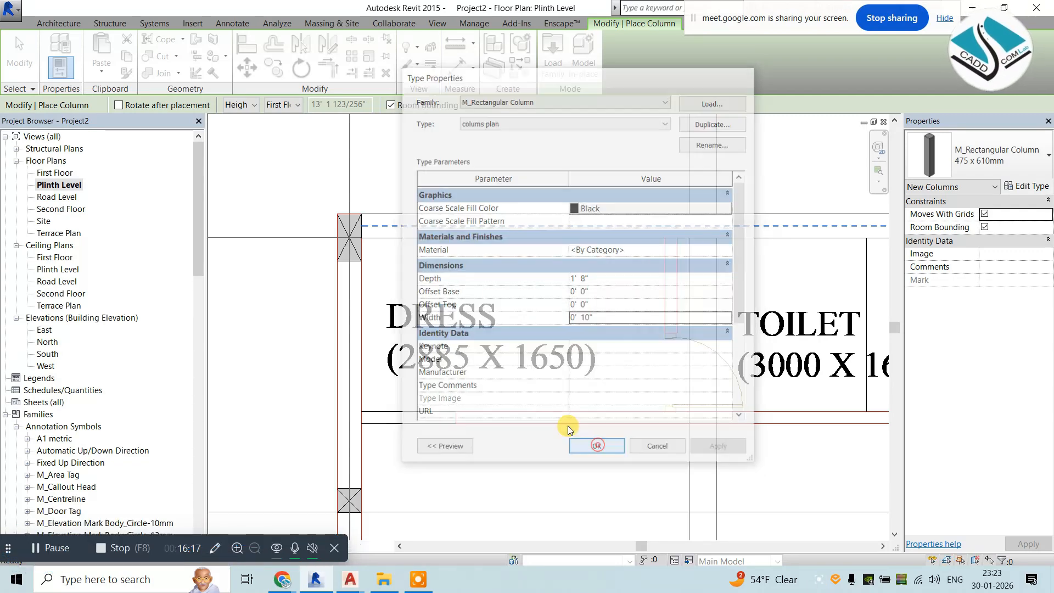
Try to place the colums plan column over the corner column outline beside DRESS.
scroll(348, 242, up, 4)
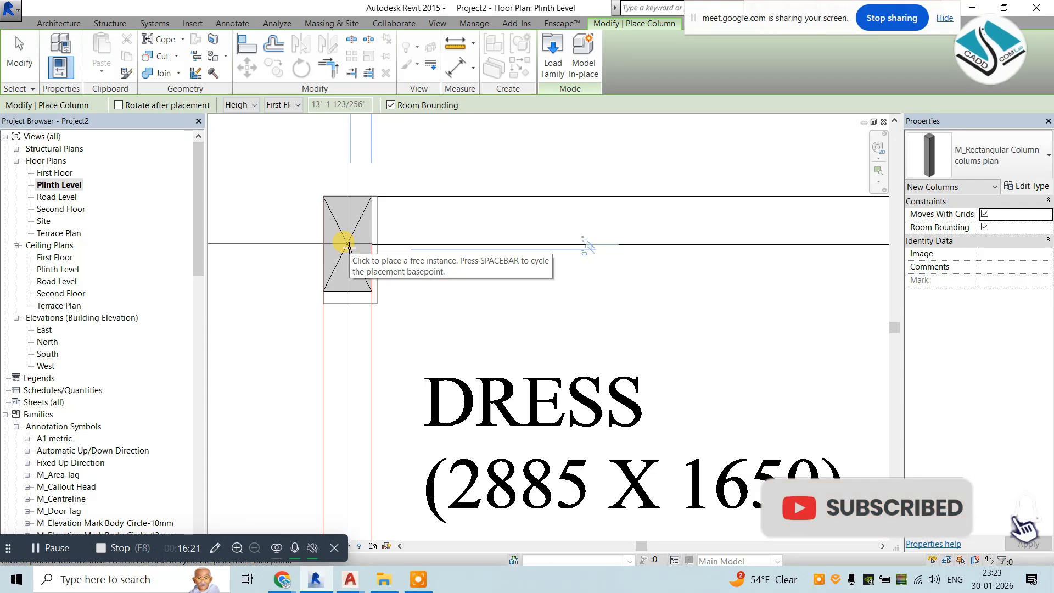
click(347, 243)
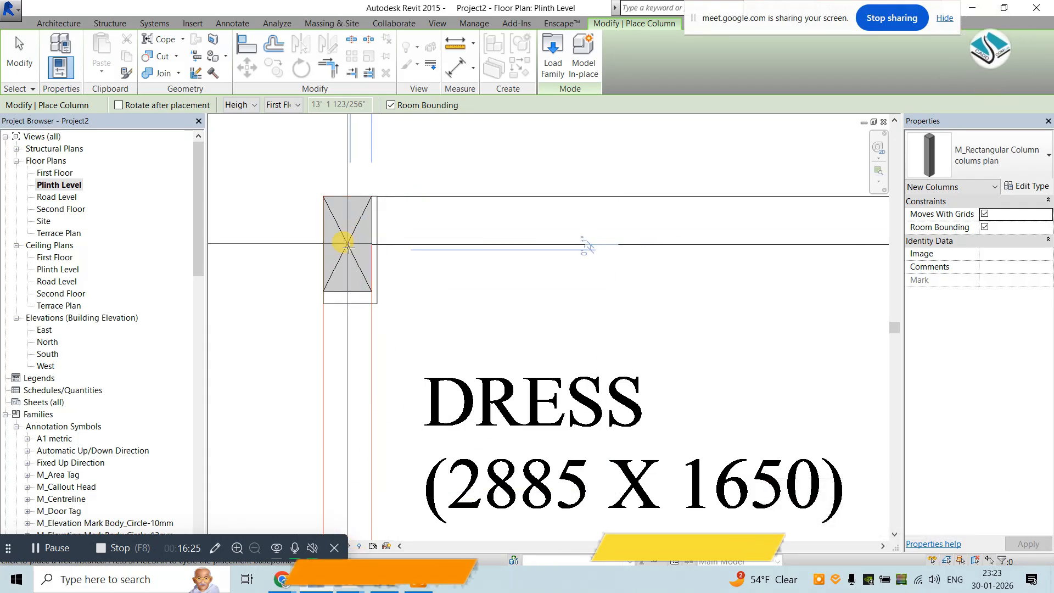
key(Escape)
key(Escape)
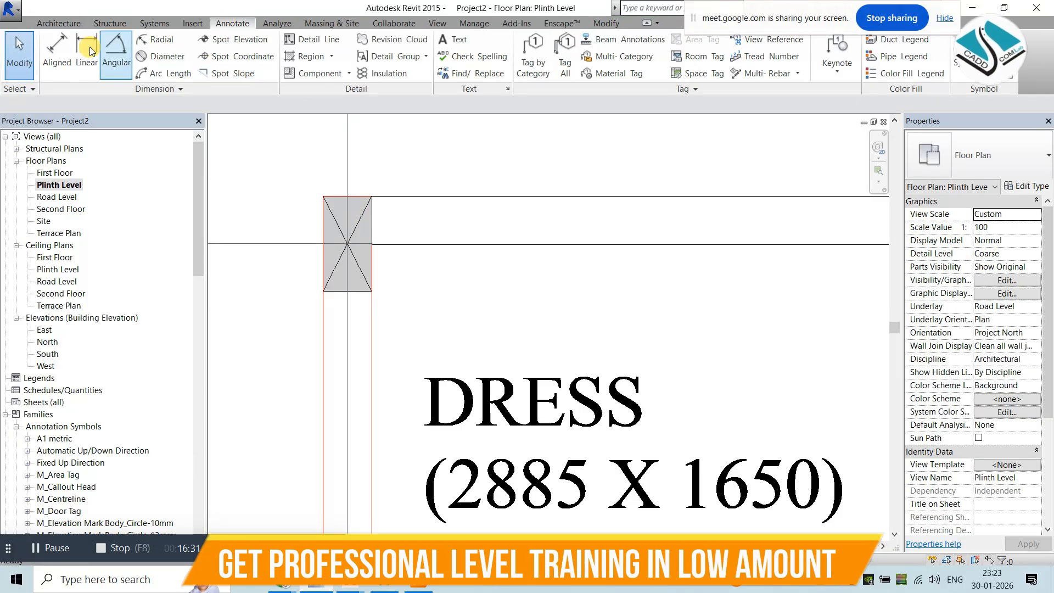
Measure the short and long sides of the corner column beside DRESS with temporary linear dimensions, without placing them.
click(88, 52)
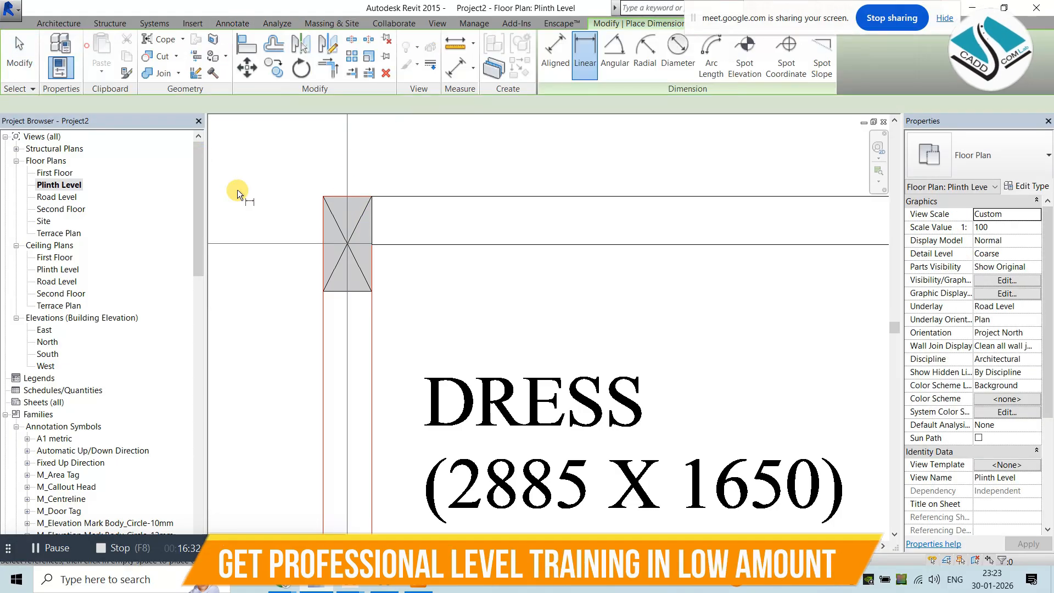
click(322, 196)
click(368, 196)
scroll(368, 197, down, 1)
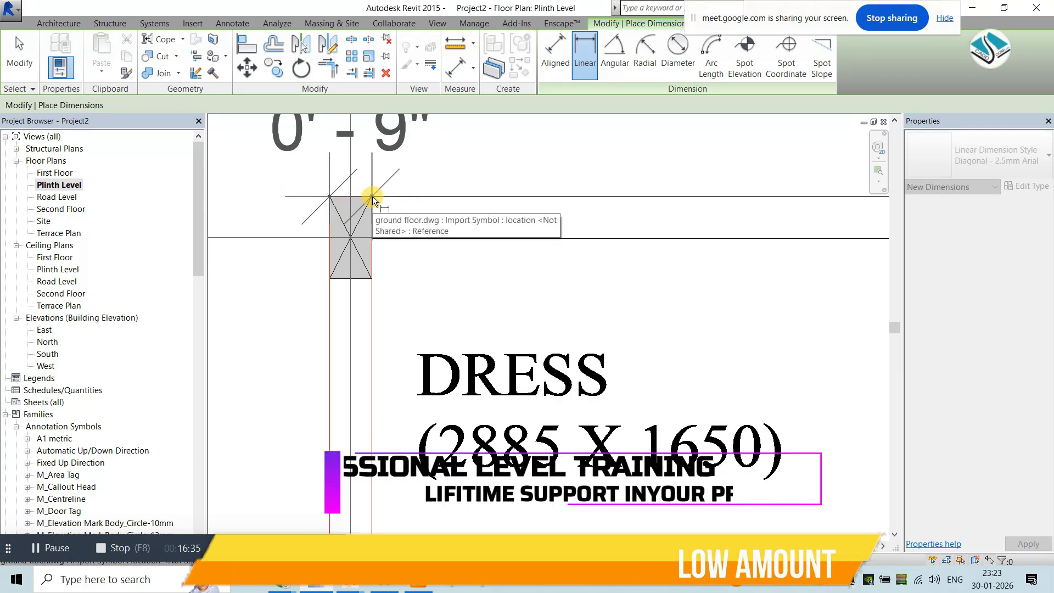
scroll(365, 200, up, 1)
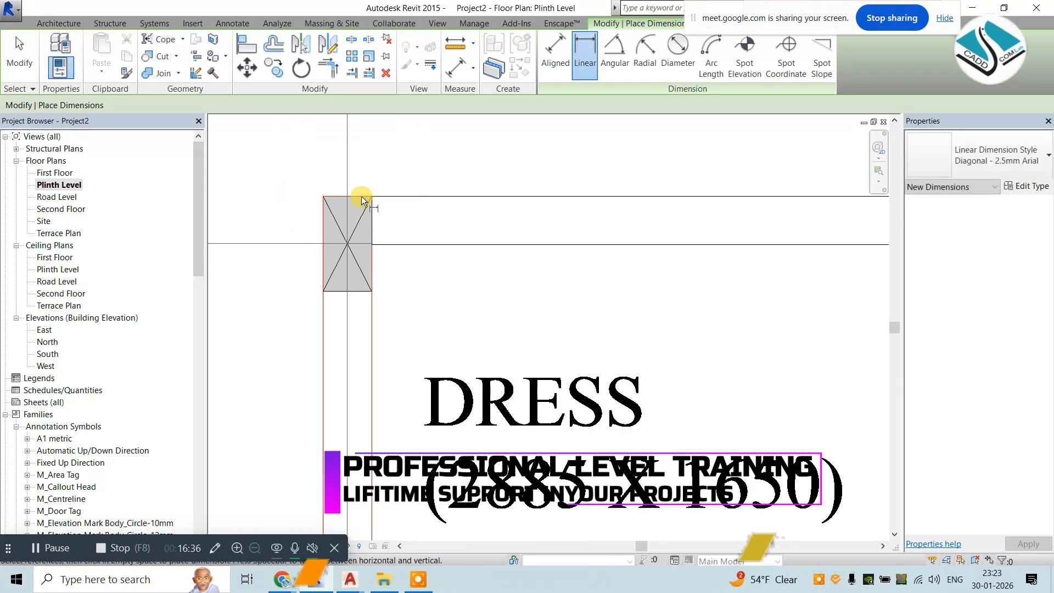
click(323, 195)
click(322, 291)
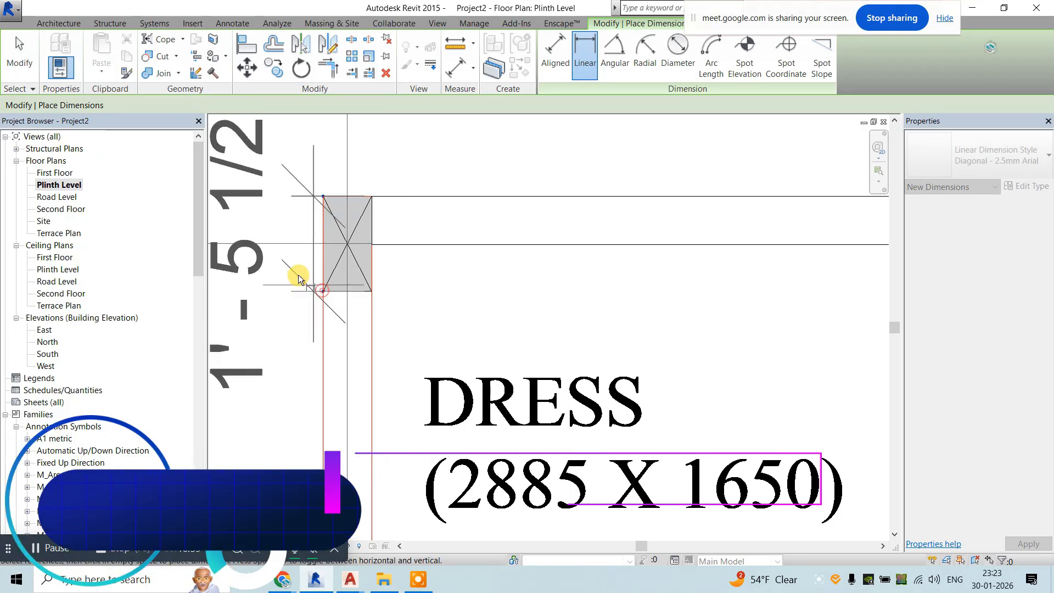
key(Escape)
key(Escape)
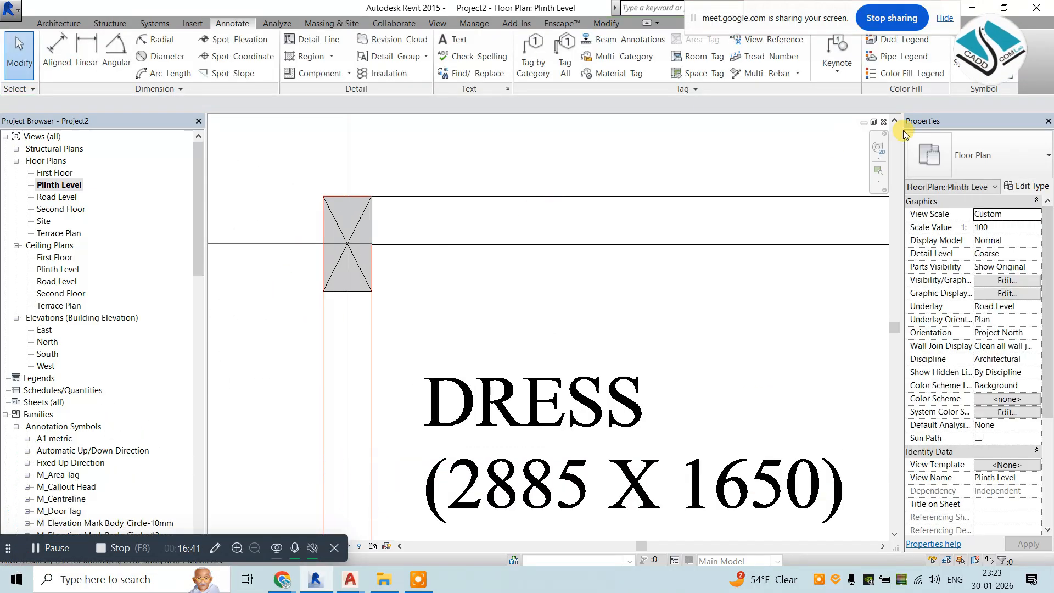
Start an architectural column and set the colums plan type's width to 9" and depth to 18".
click(58, 23)
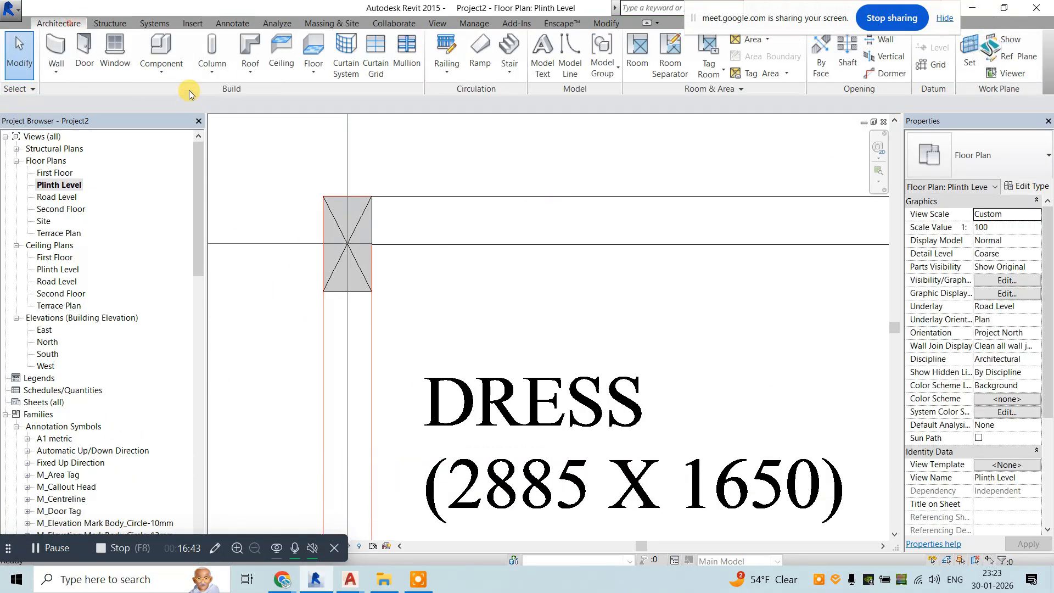
click(213, 82)
click(262, 123)
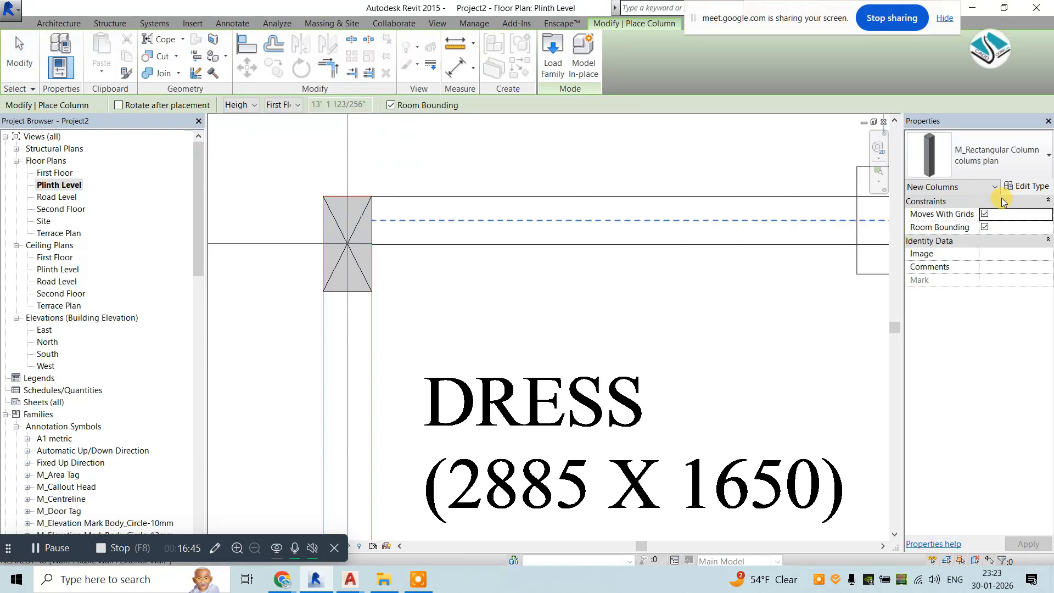
click(1029, 187)
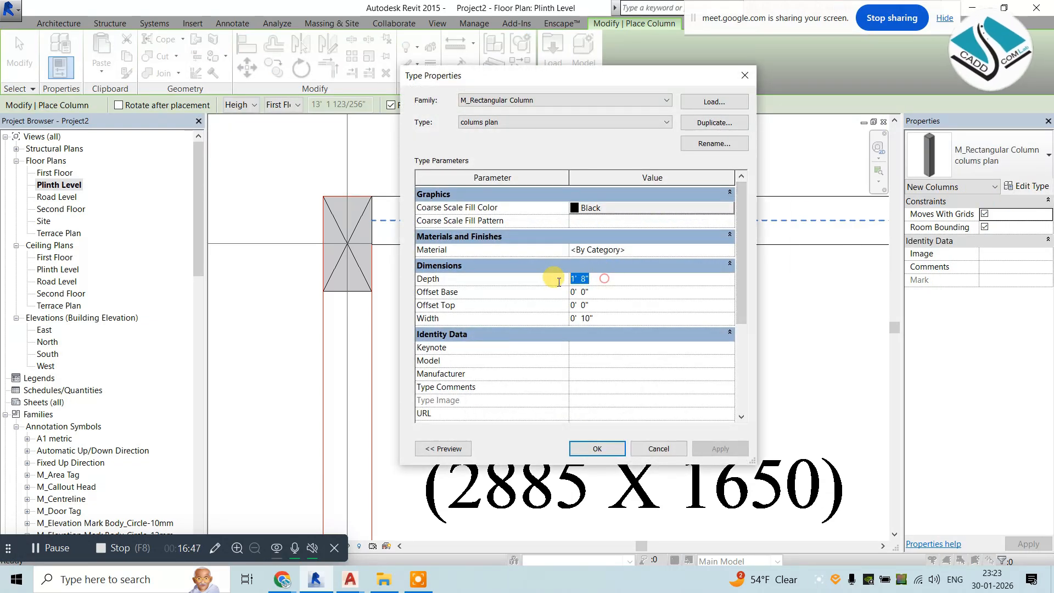
text(9)
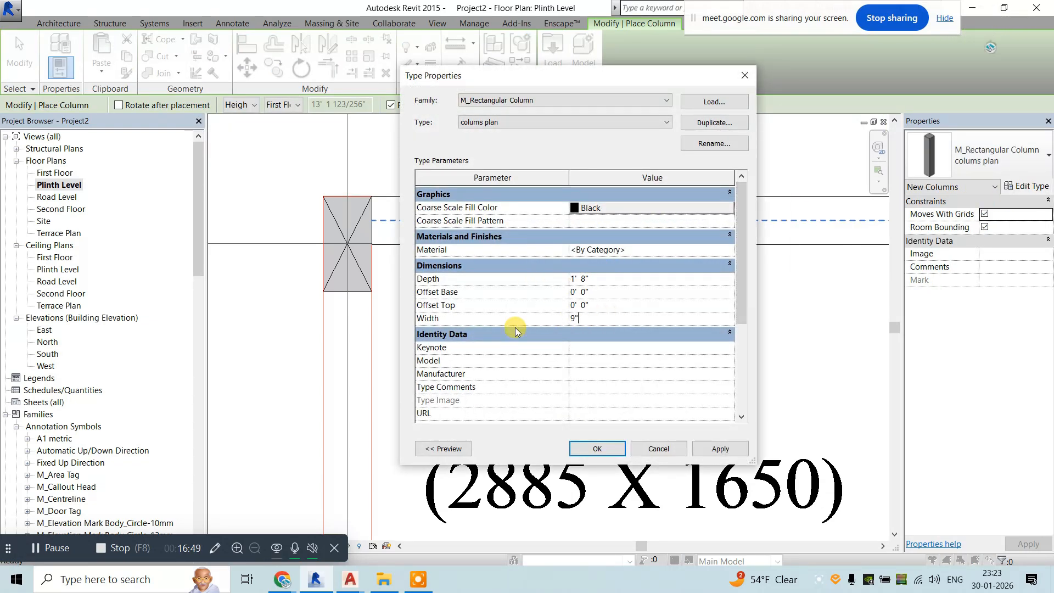
click(586, 279)
double_click(600, 279)
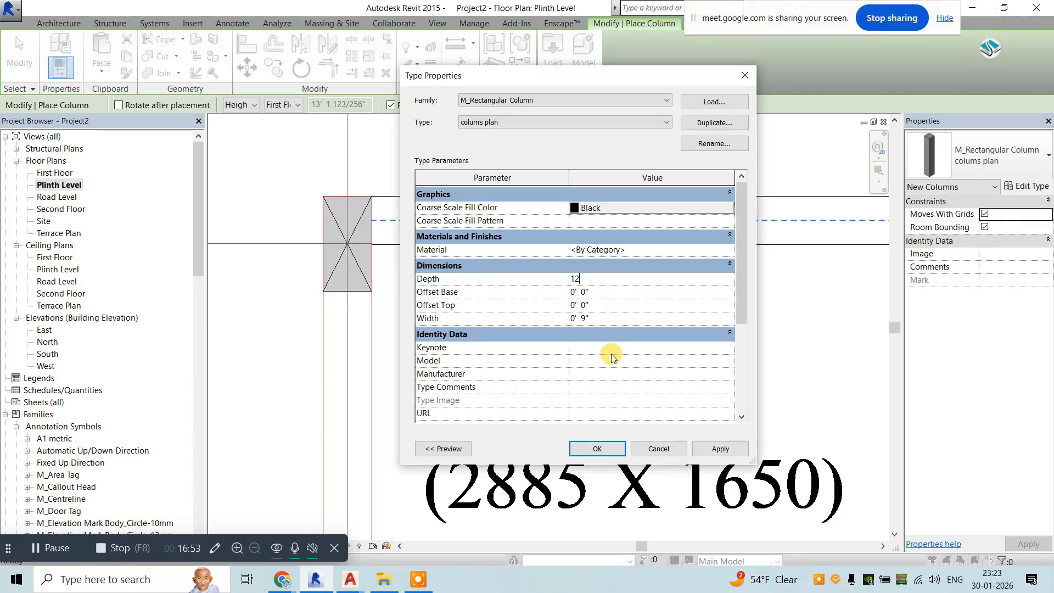
text(12")
key(BackSpace)
key(BackSpace)
key(BackSpace)
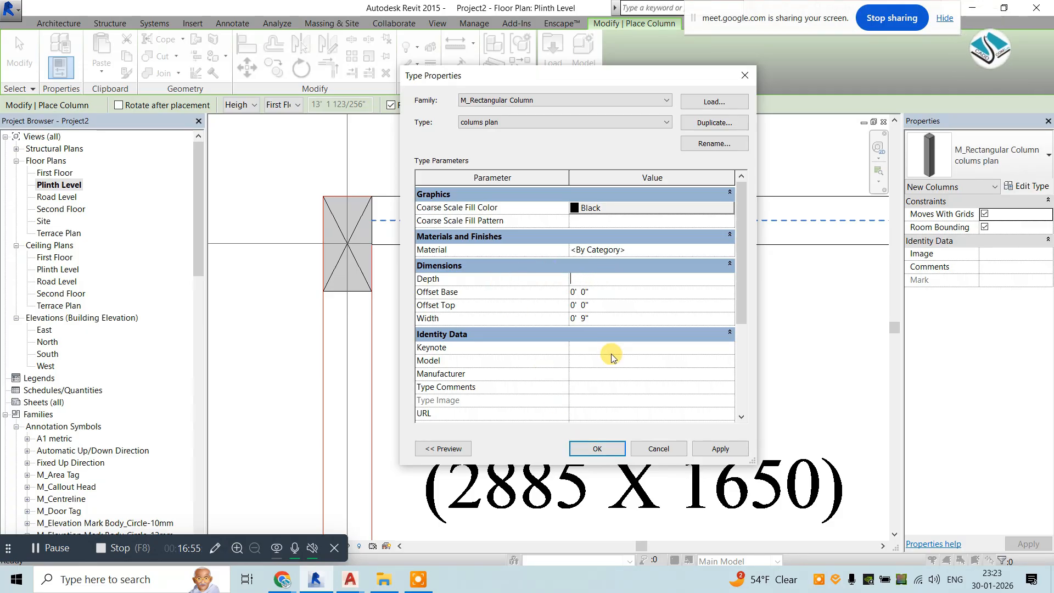
text(18")
key(Return)
click(594, 448)
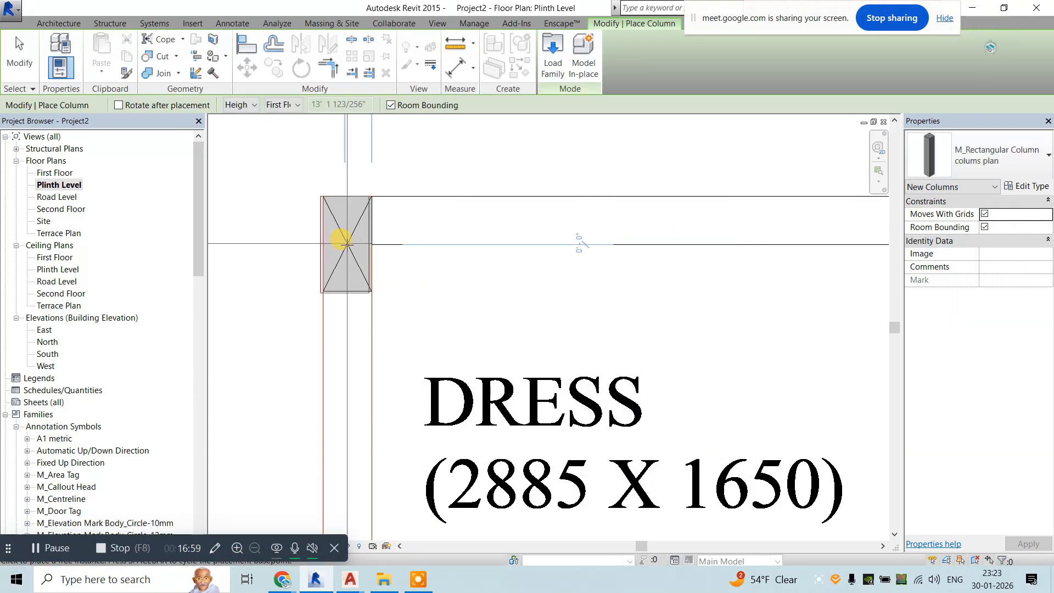
scroll(353, 251, up, 3)
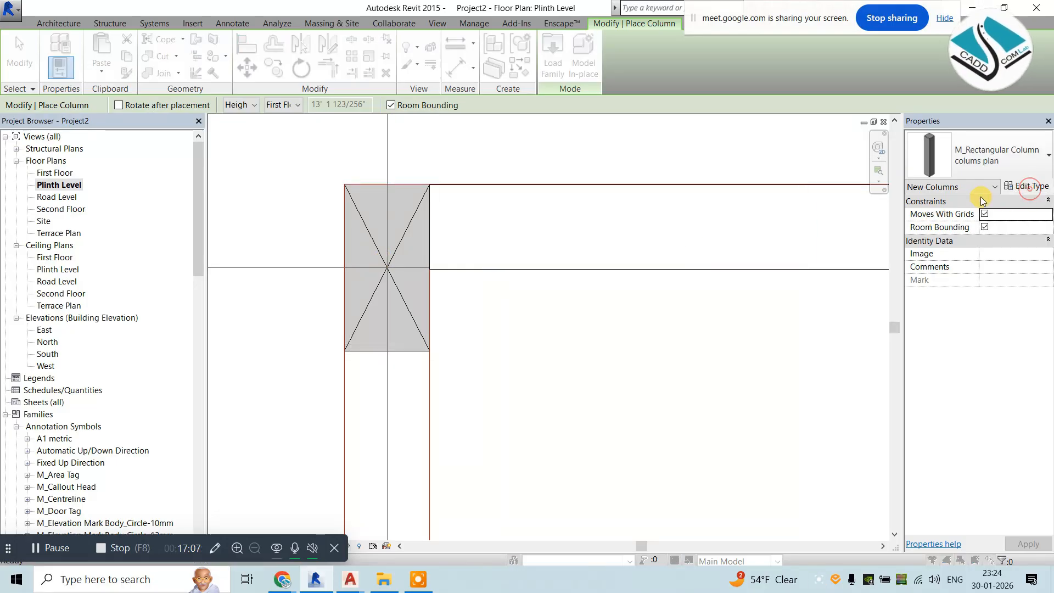
Try a depth of 12" for the colums plan type against the corner column outline.
click(1025, 185)
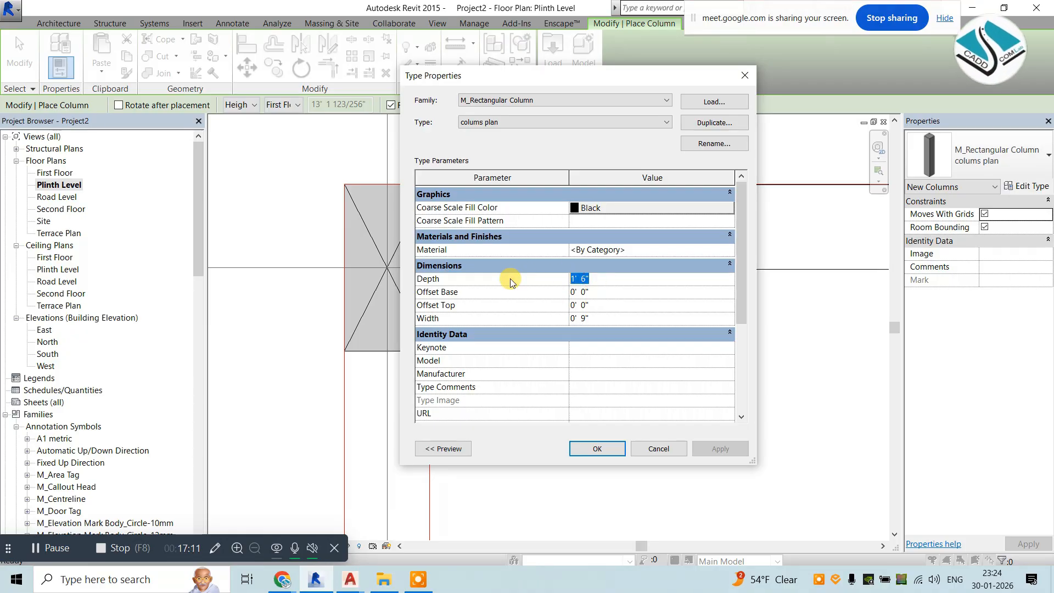
text(12)
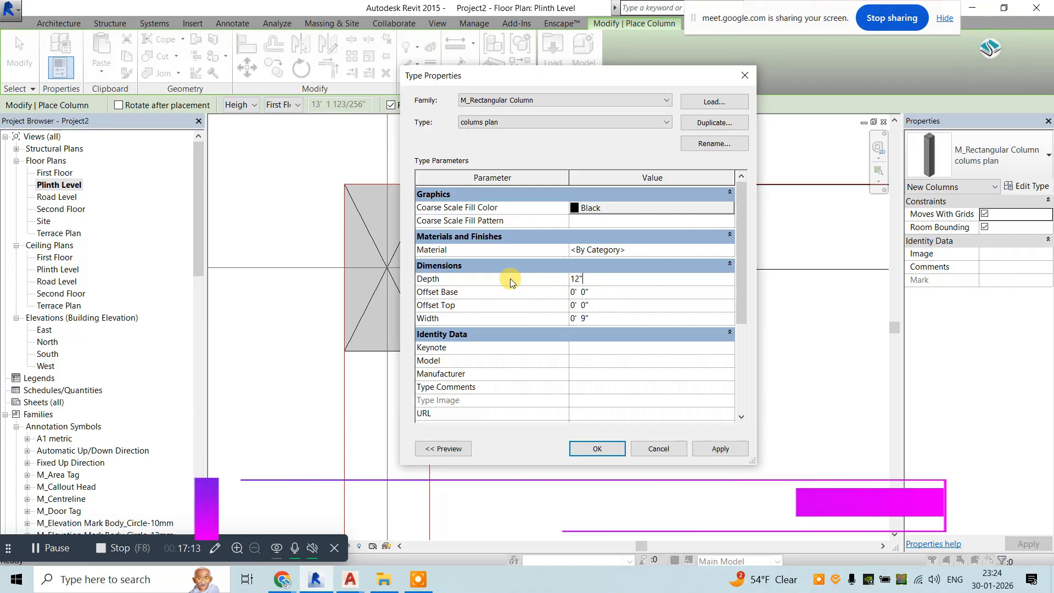
click(602, 446)
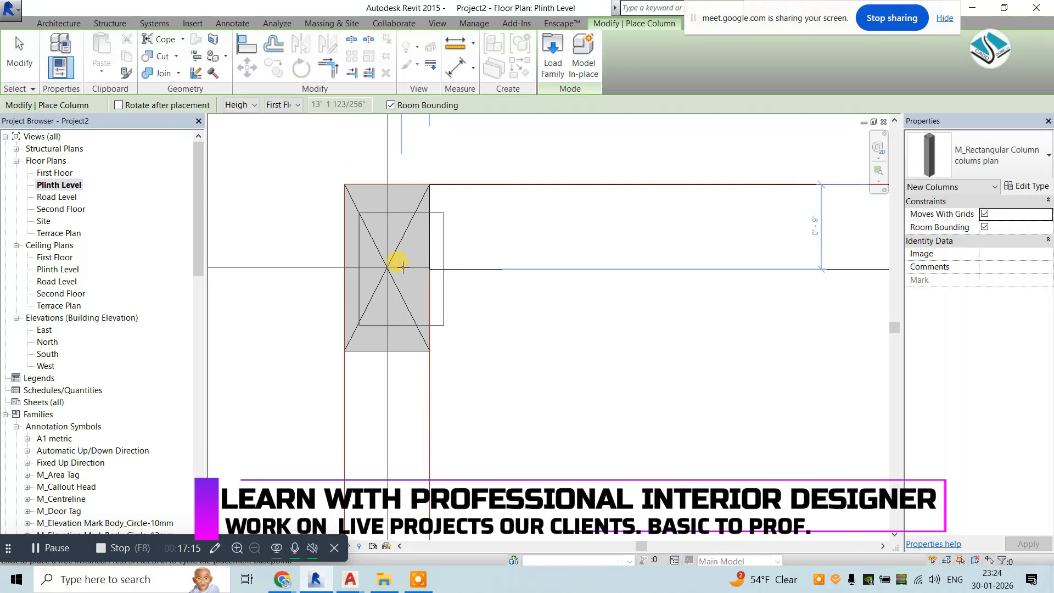
Try a depth of 16" for the colums plan type, positioning the column over the corner outline beside DRESS.
click(1025, 186)
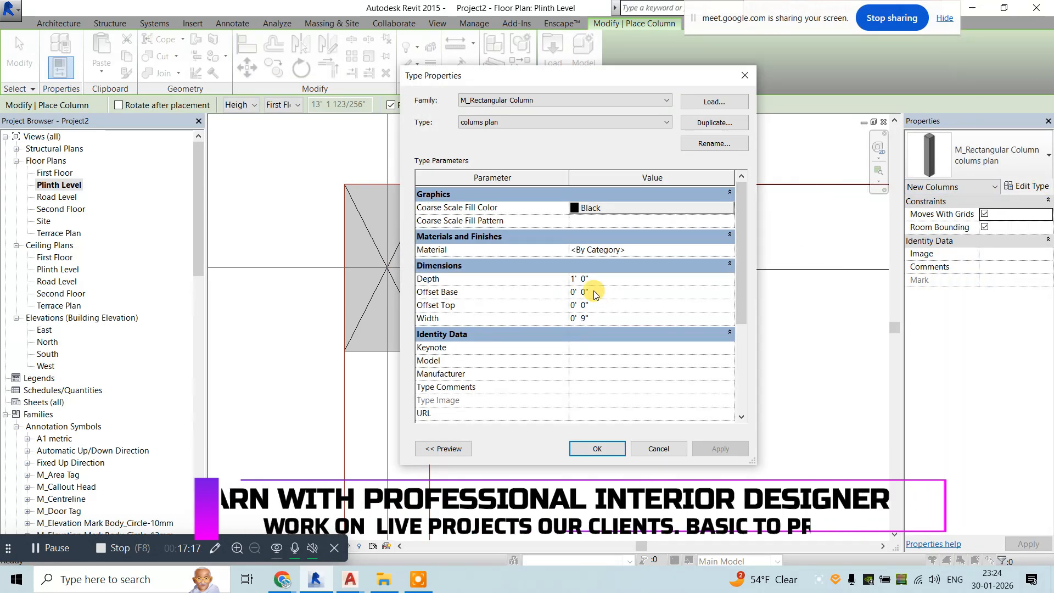
click(579, 279)
text(16")
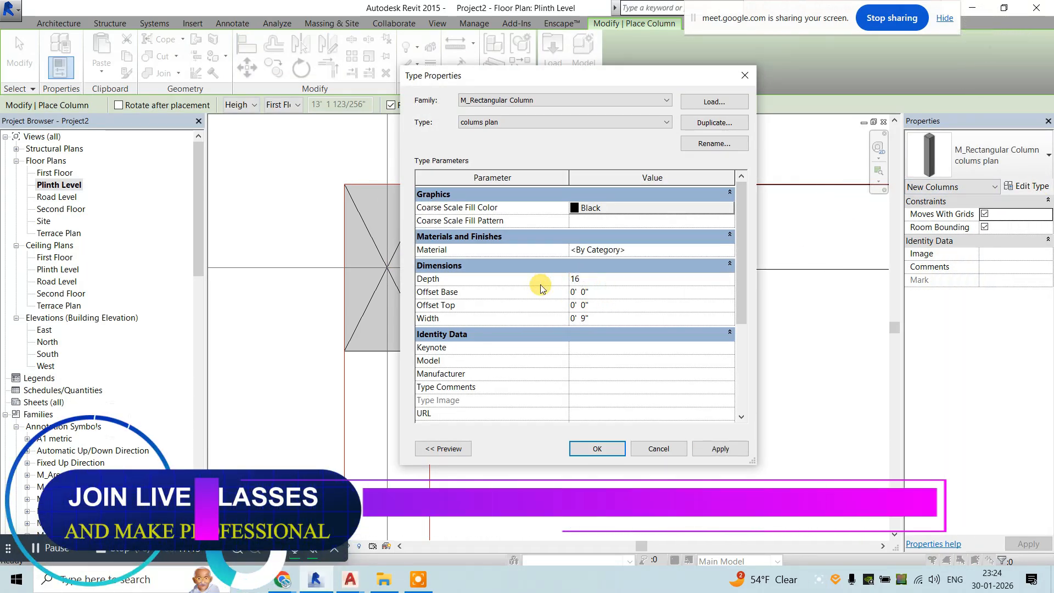
click(599, 447)
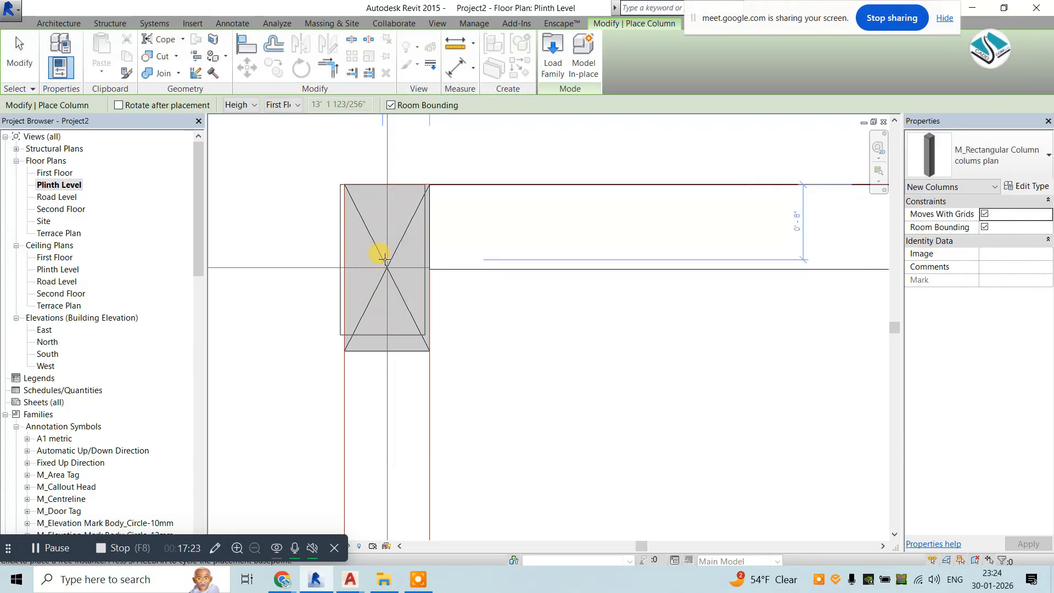
scroll(385, 258, up, 2)
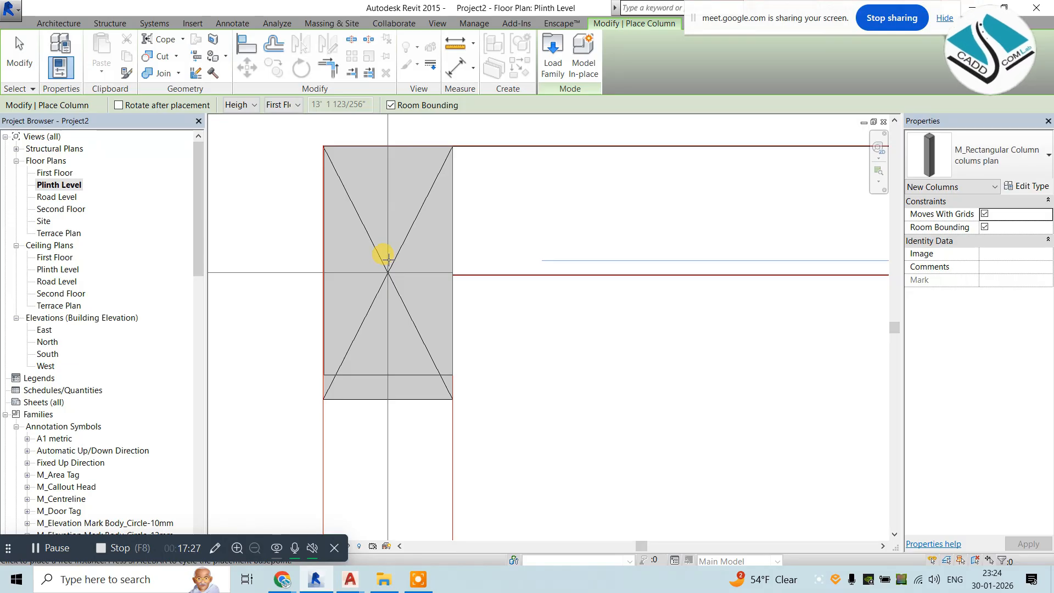
click(388, 258)
Adjust the colums plan type's depth to match the corner outline's length and place the column over it beside DRESS.
click(1029, 188)
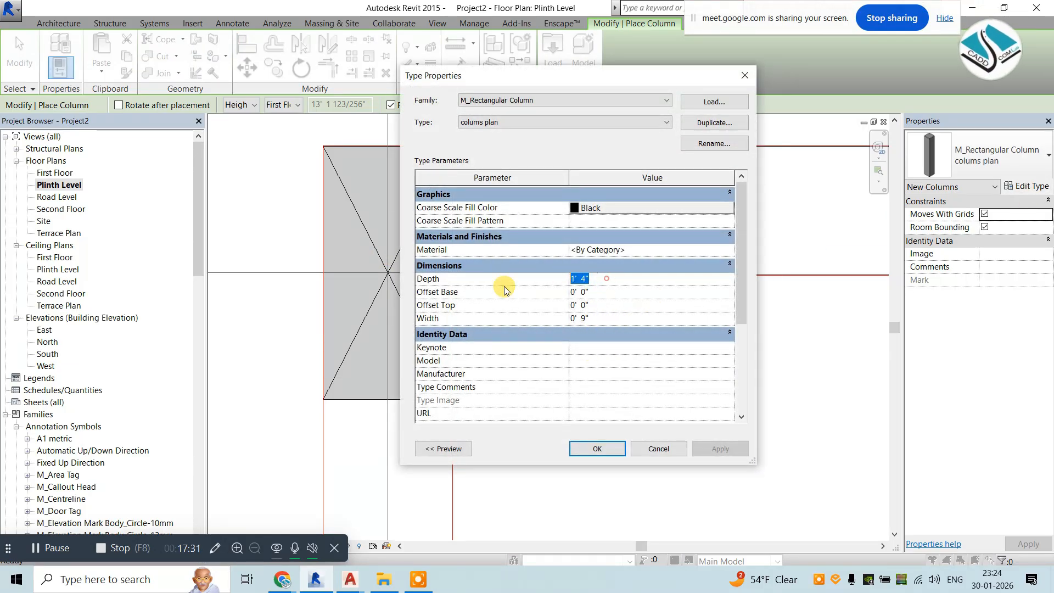
click(579, 449)
scroll(364, 242, down, 2)
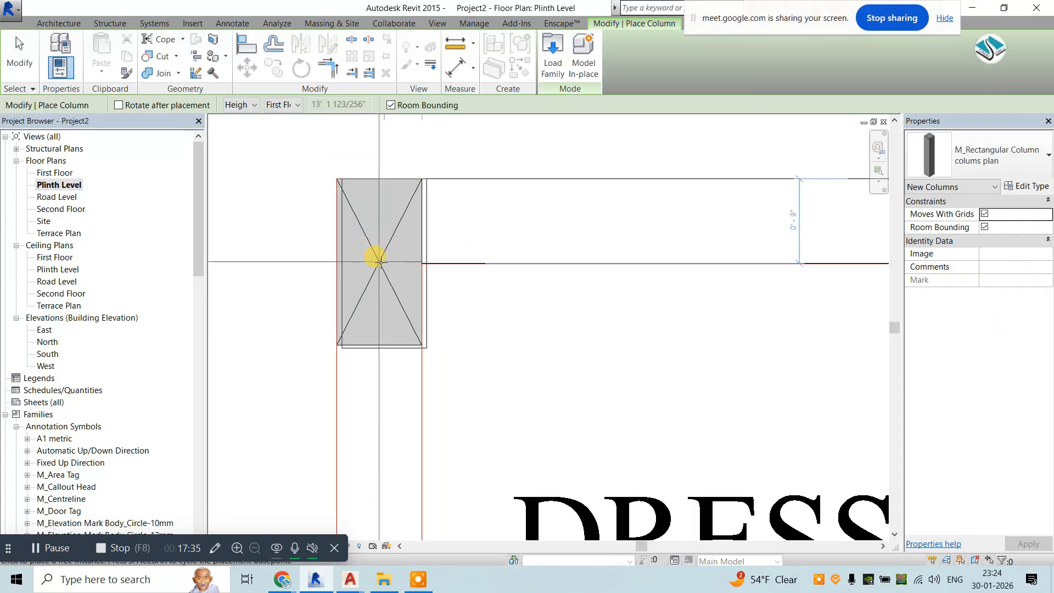
scroll(377, 258, up, 3)
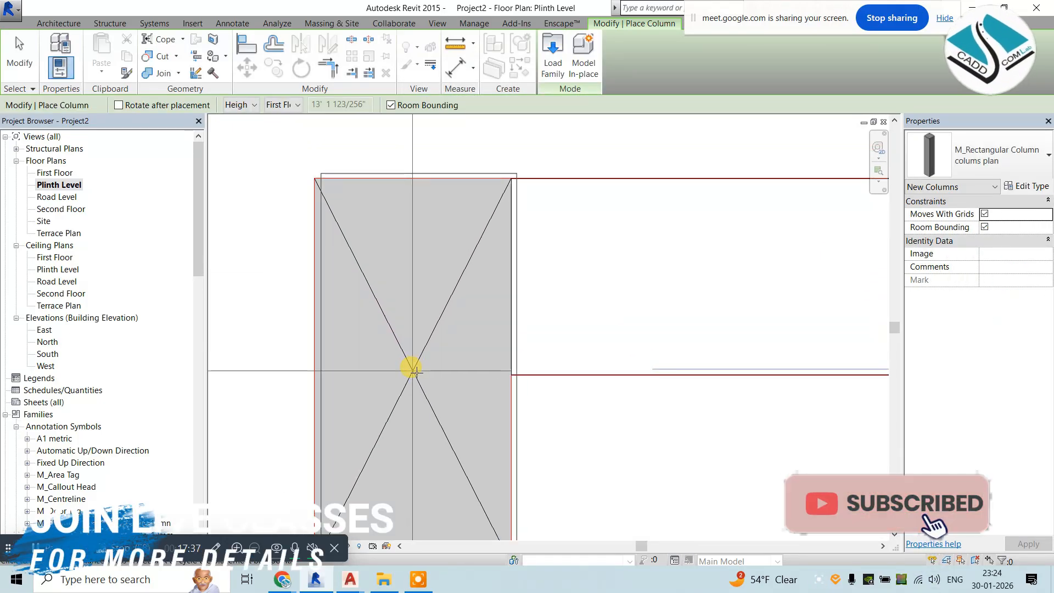
scroll(451, 282, down, 3)
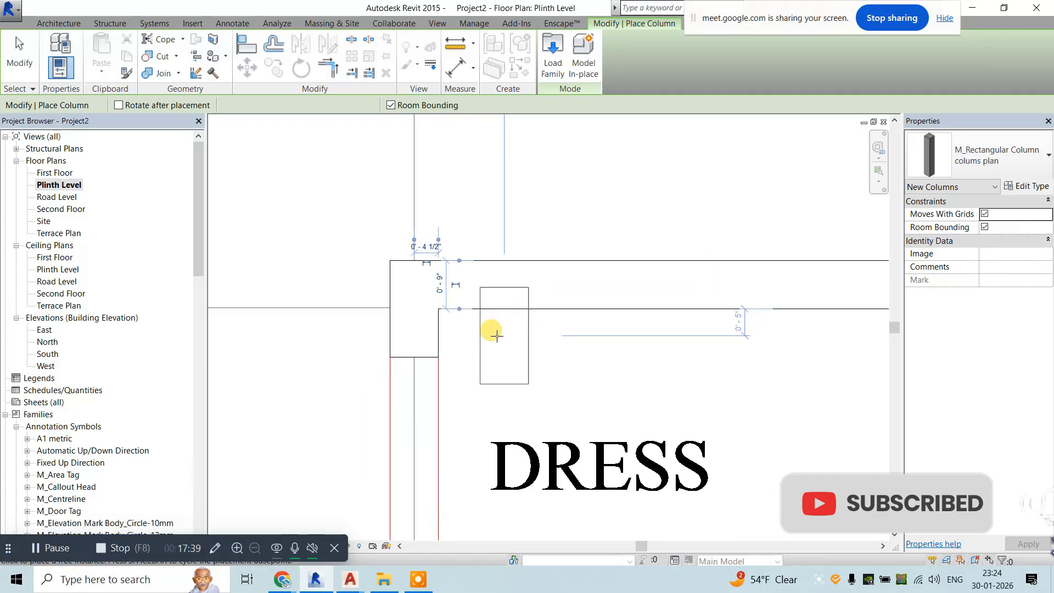
scroll(430, 360, up, 2)
key(Escape)
Open the placed column's family for editing and load it back into the project, overwriting the existing version and its parameter values.
click(429, 347)
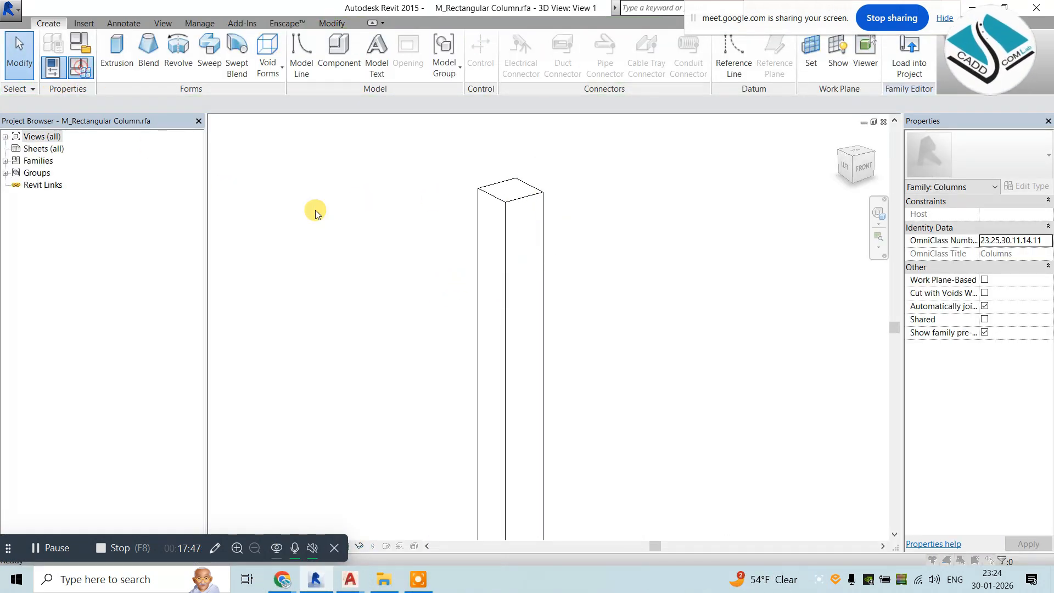
key(f)
key(t)
key(Escape)
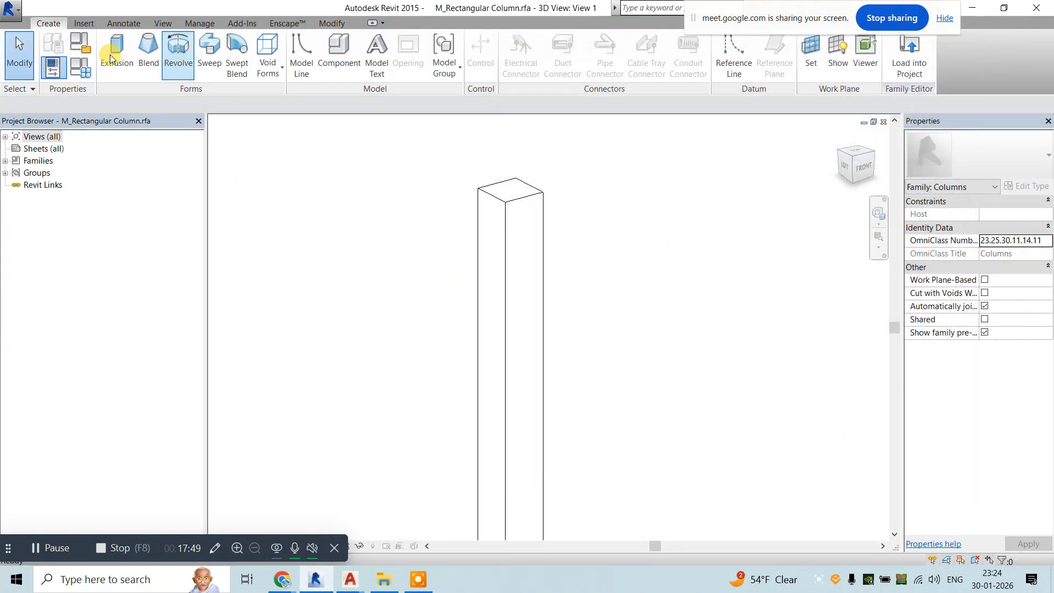
scroll(533, 250, down, 1)
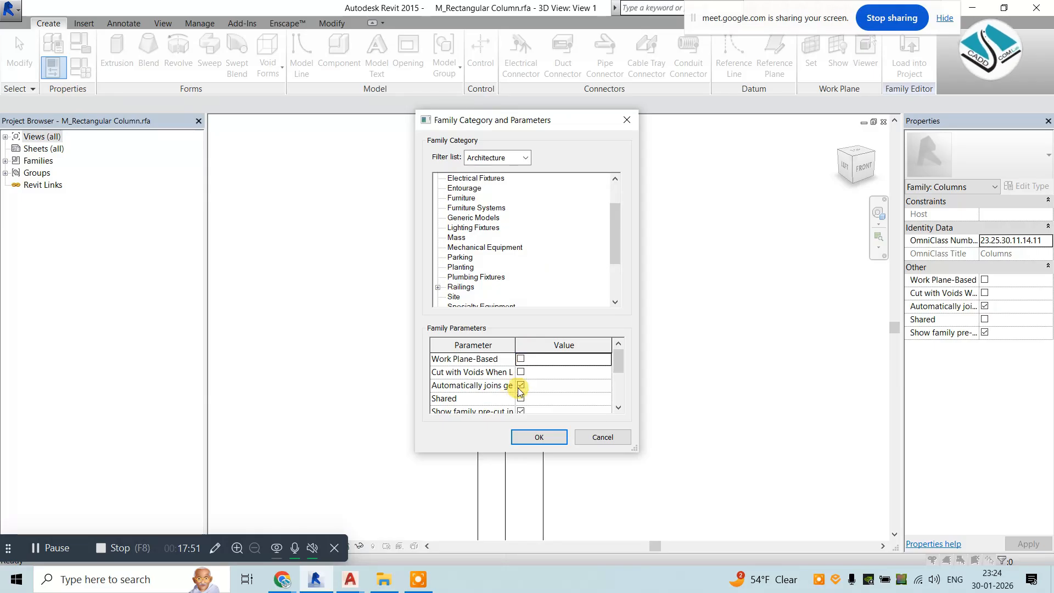
click(524, 437)
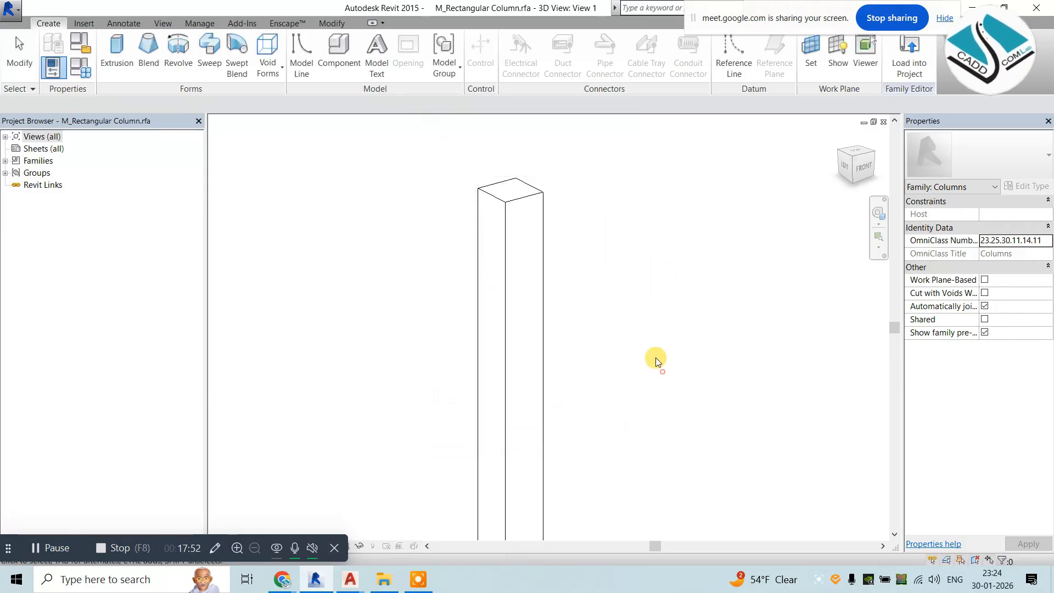
click(907, 68)
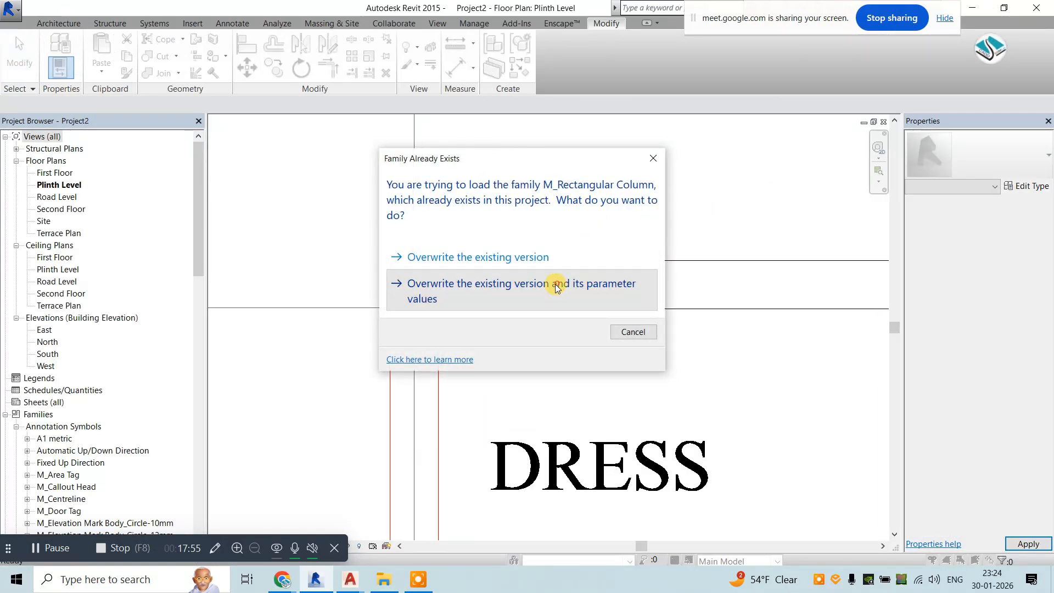
click(557, 288)
Remove the placed corner column and place a new colums plan column over the same outline beside DRESS.
click(419, 347)
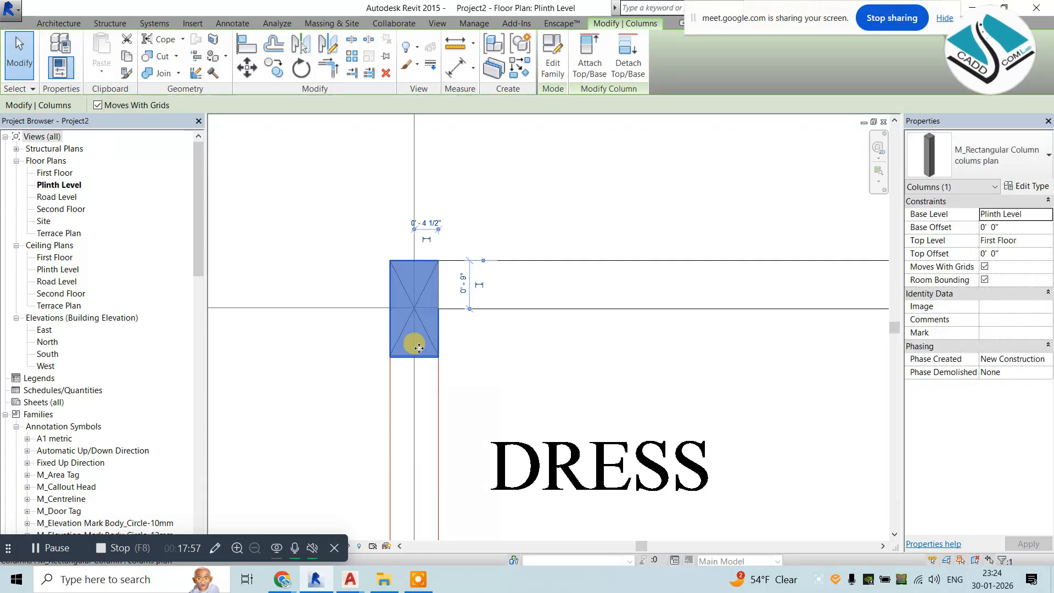
click(308, 211)
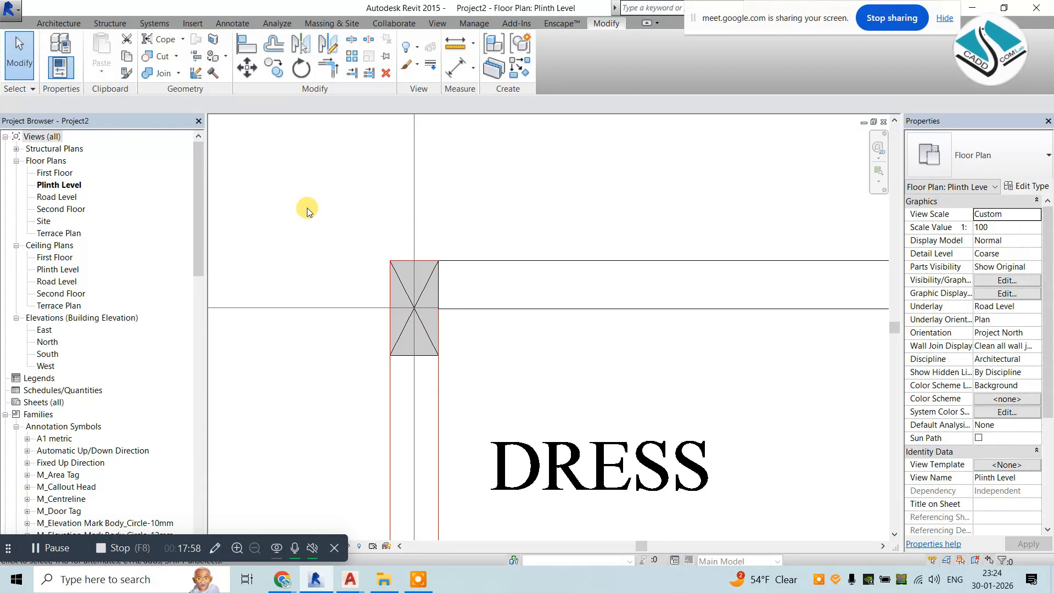
click(64, 24)
click(211, 72)
click(262, 126)
scroll(406, 307, up, 8)
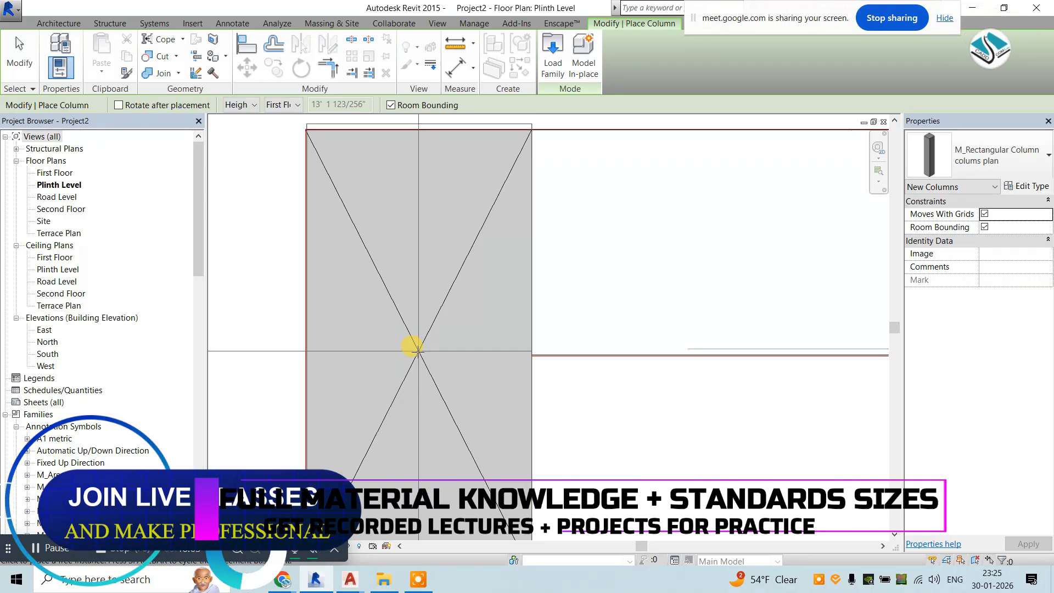
click(413, 349)
scroll(367, 291, down, 7)
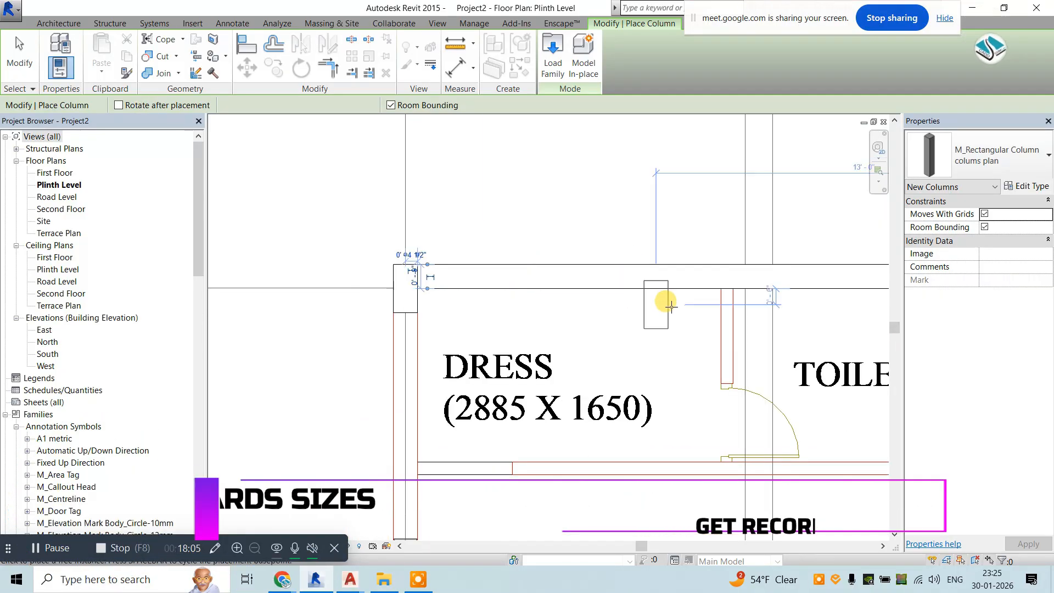
middle_drag(713, 310, 466, 268)
scroll(603, 285, down, 1)
middle_drag(603, 284, 466, 294)
scroll(444, 238, down, 2)
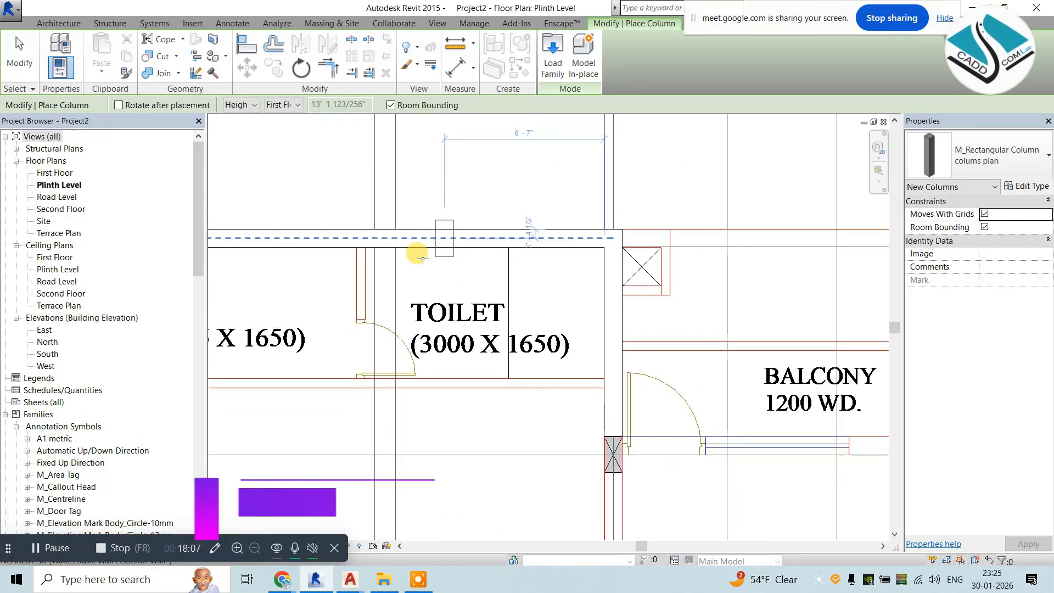
scroll(456, 330, down, 2)
middle_drag(436, 332, 403, 312)
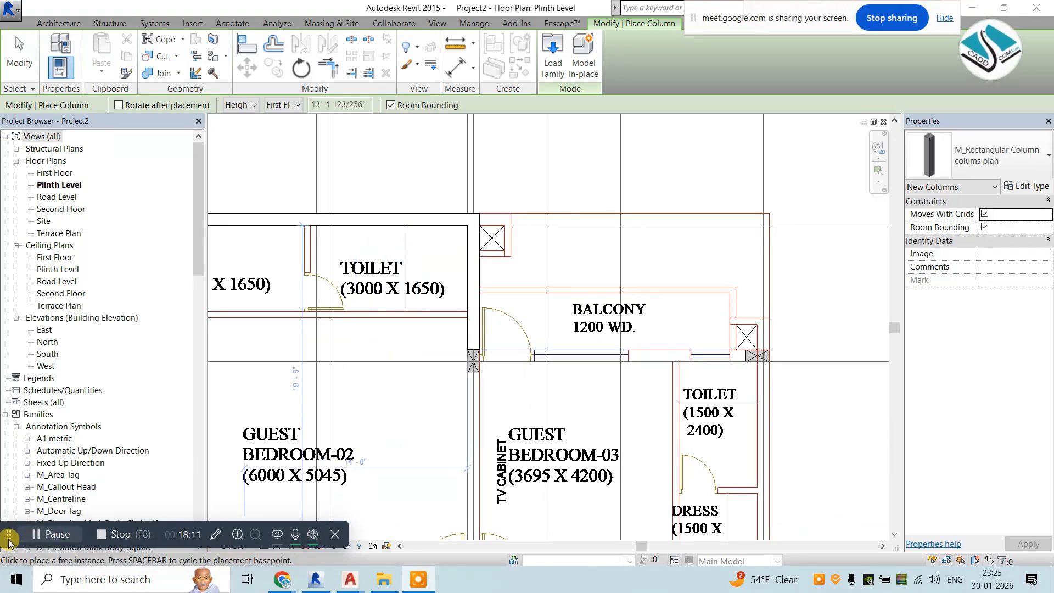
Set the Plinth Level view's visual style to Wireframe.
drag(8, 543, 24, 589)
click(279, 546)
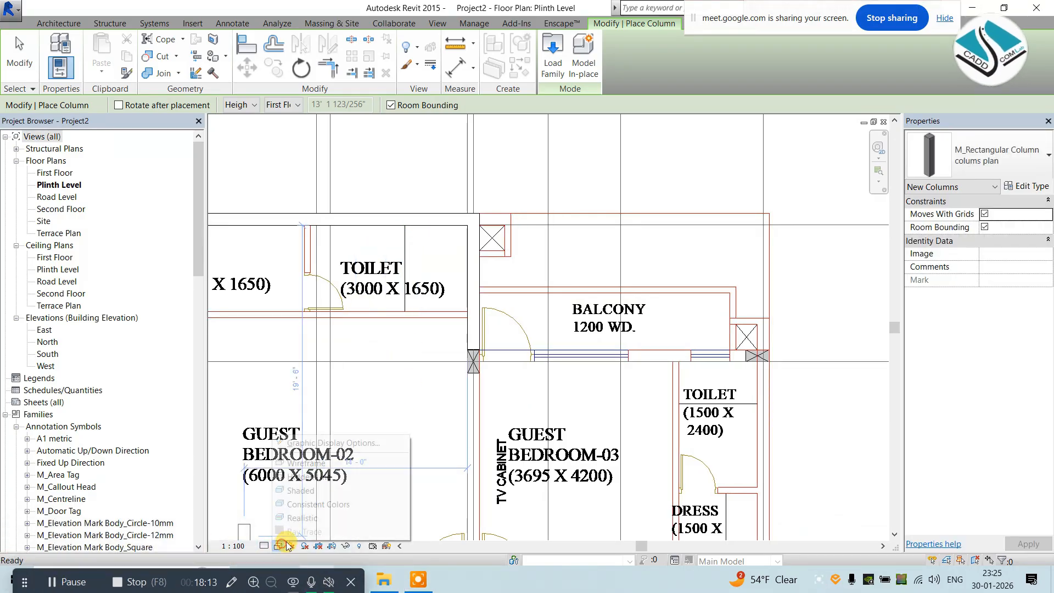
click(337, 462)
Place colums plan columns over the outlines at the outer corner of TOILET (3000 X 1650) and beside GUEST BEDROOM-03's balcony door.
middle_drag(371, 334, 410, 341)
scroll(477, 224, up, 4)
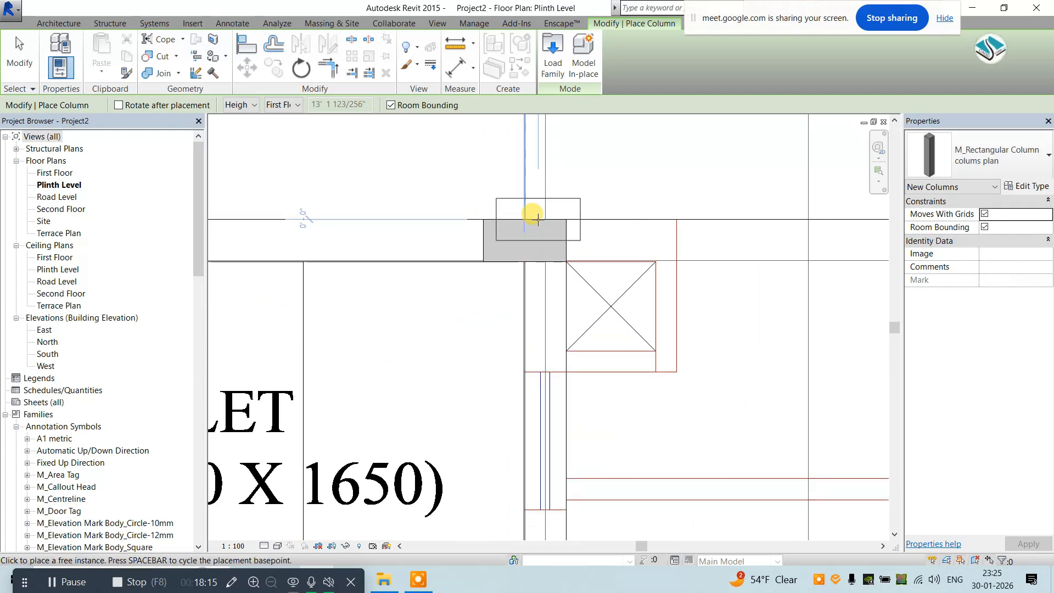
scroll(527, 224, up, 5)
scroll(512, 277, up, 3)
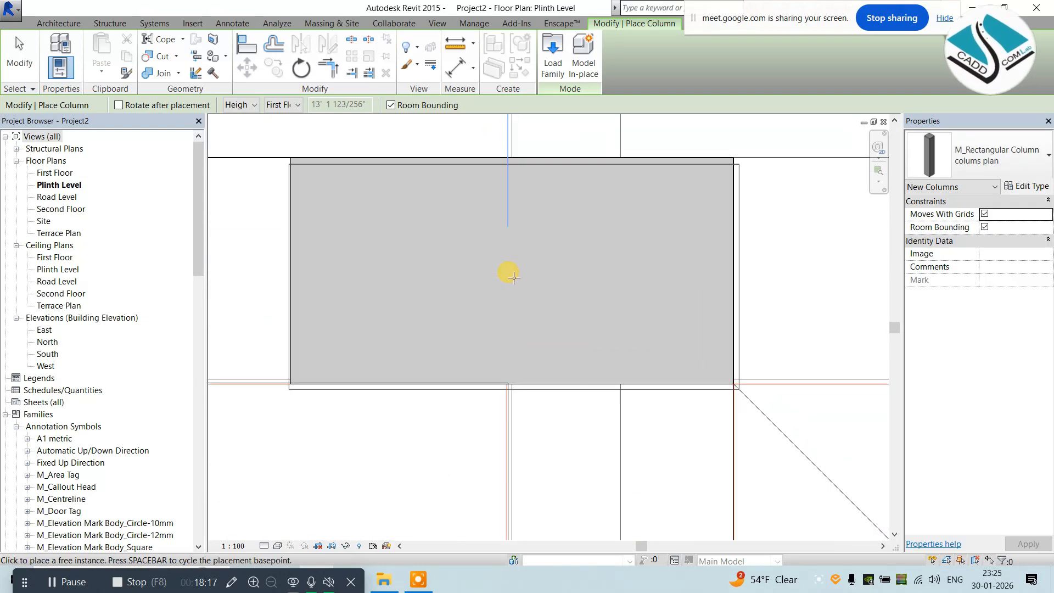
scroll(477, 192, down, 4)
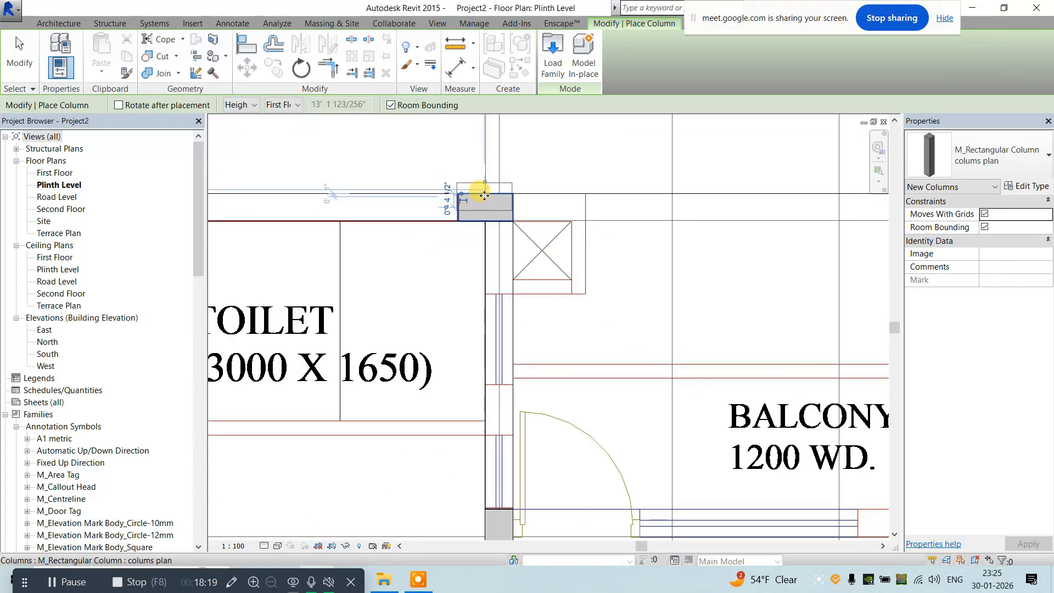
scroll(508, 343, down, 3)
scroll(491, 412, up, 8)
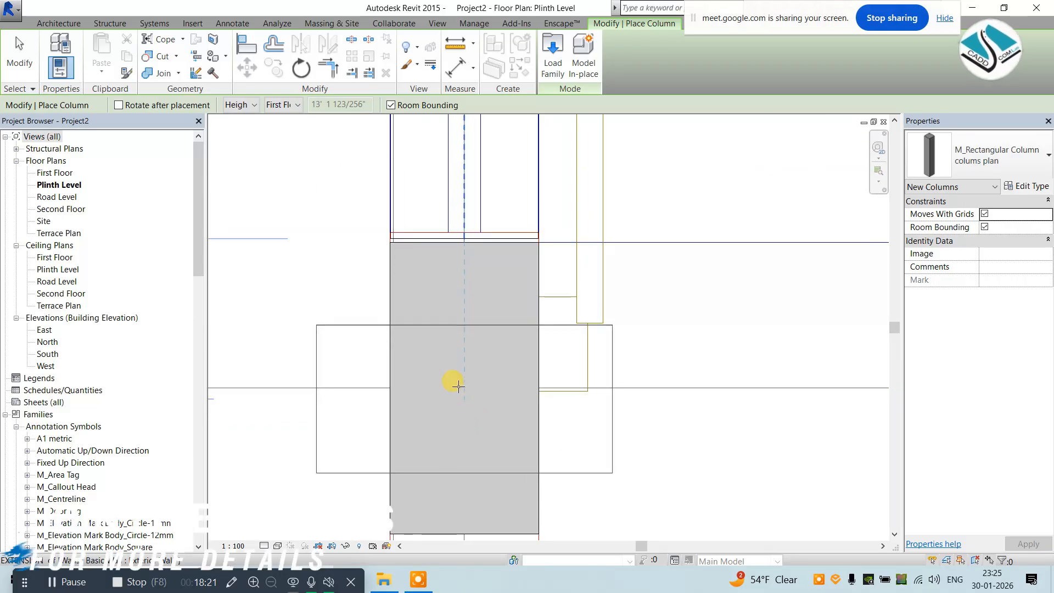
scroll(406, 296, down, 3)
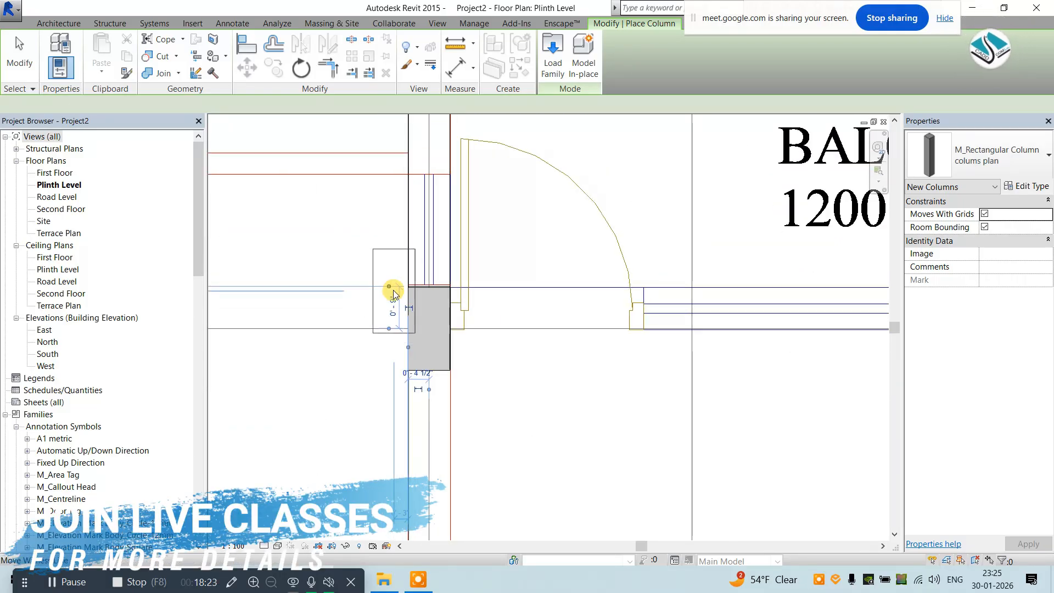
Place a horizontal colums plan column over the outline below the balcony duct, at the outer corner of TOILET (1500 X 2400).
scroll(393, 294, down, 5)
scroll(649, 304, up, 4)
scroll(547, 305, up, 3)
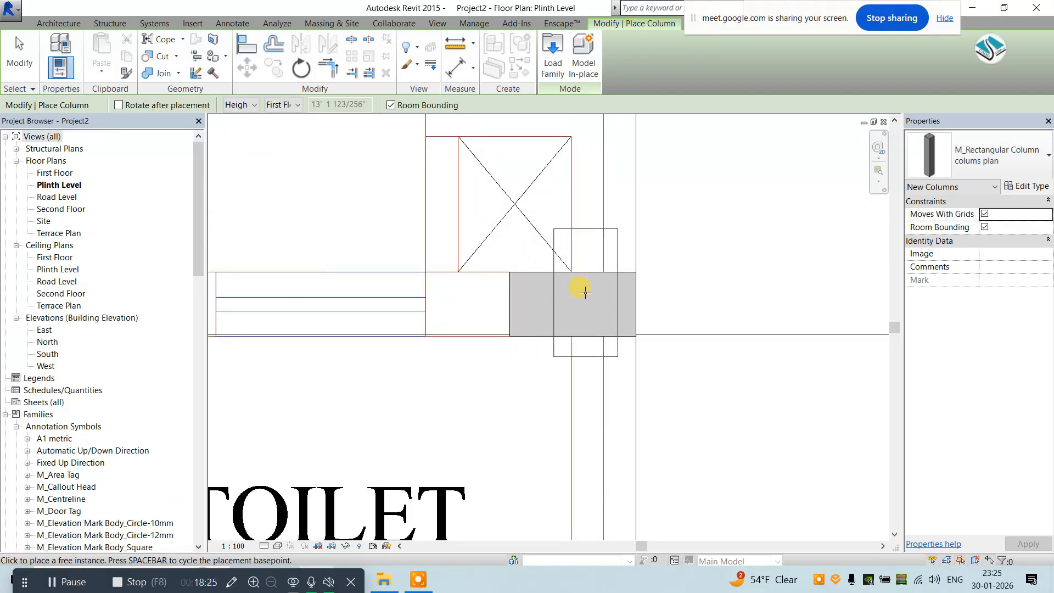
scroll(560, 297, up, 5)
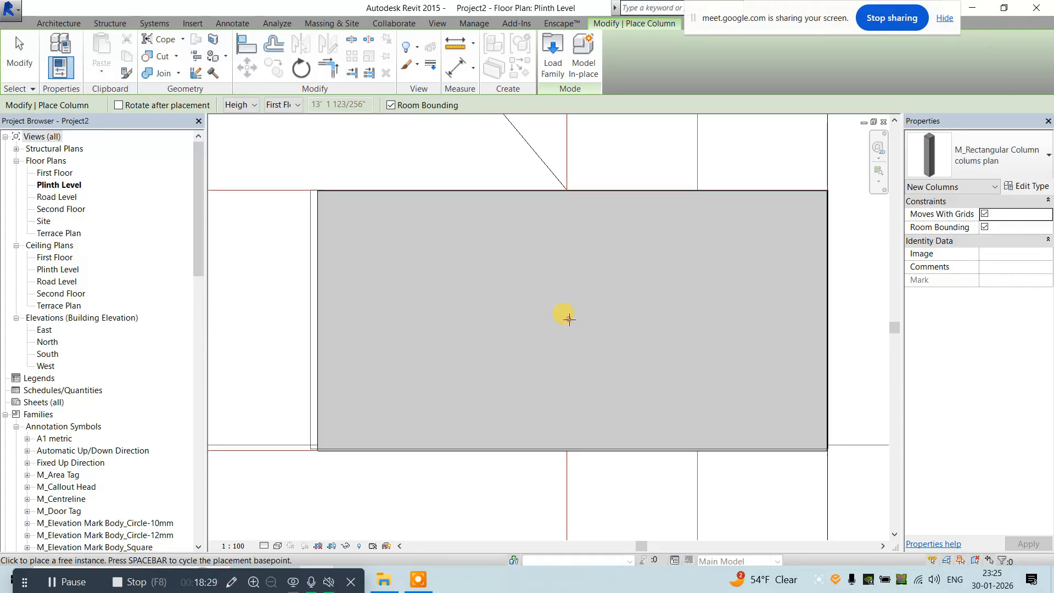
Place colums plan columns over the outlines at GUEST BEDROOM-02's exterior corner above O.T.S. and on the wall below TV CABINET.
scroll(569, 319, down, 4)
scroll(558, 181, down, 5)
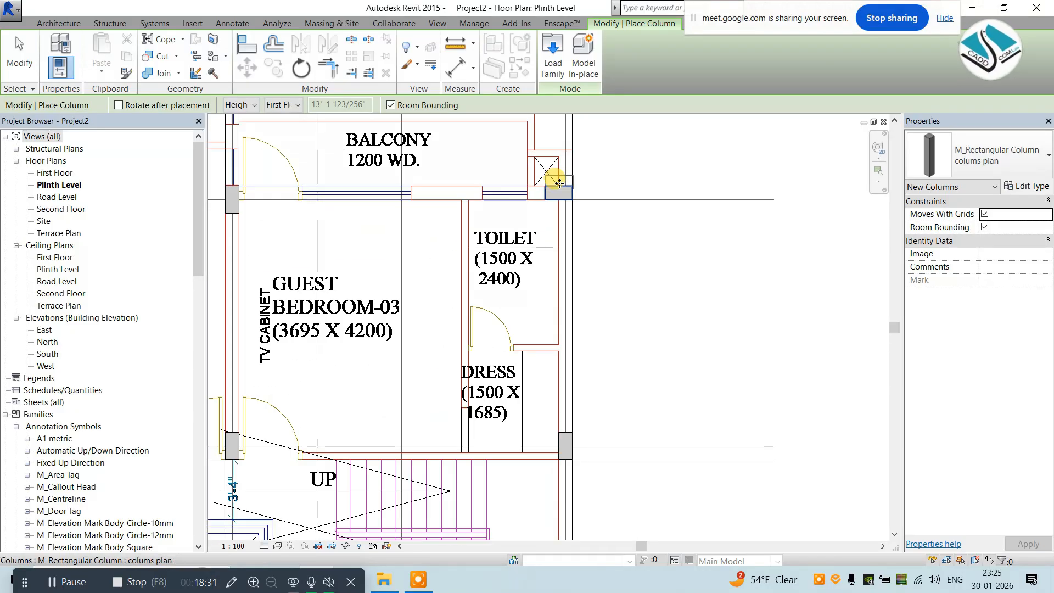
scroll(359, 314, up, 8)
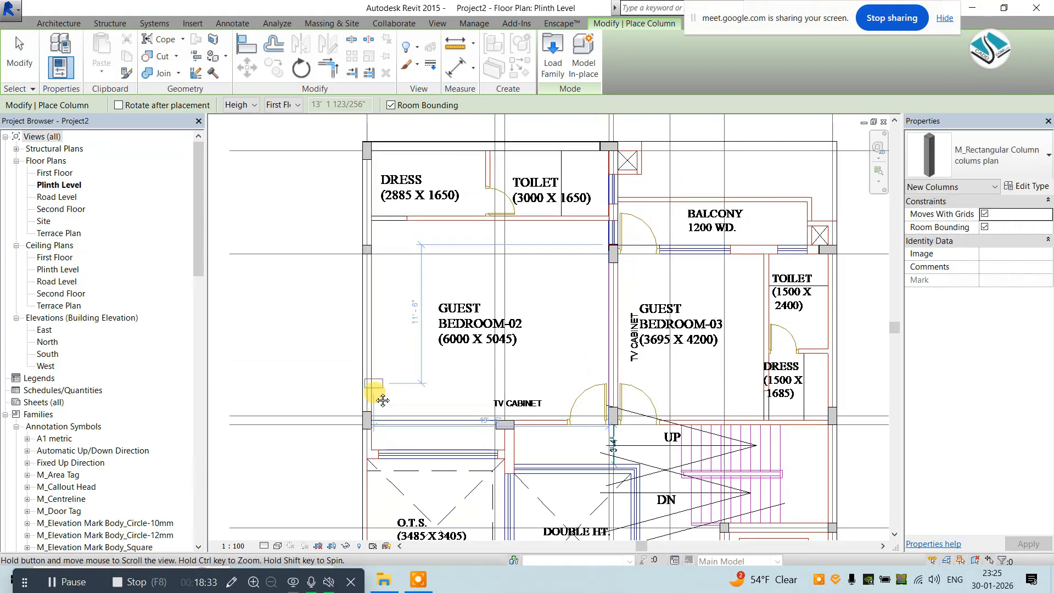
scroll(336, 365, up, 4)
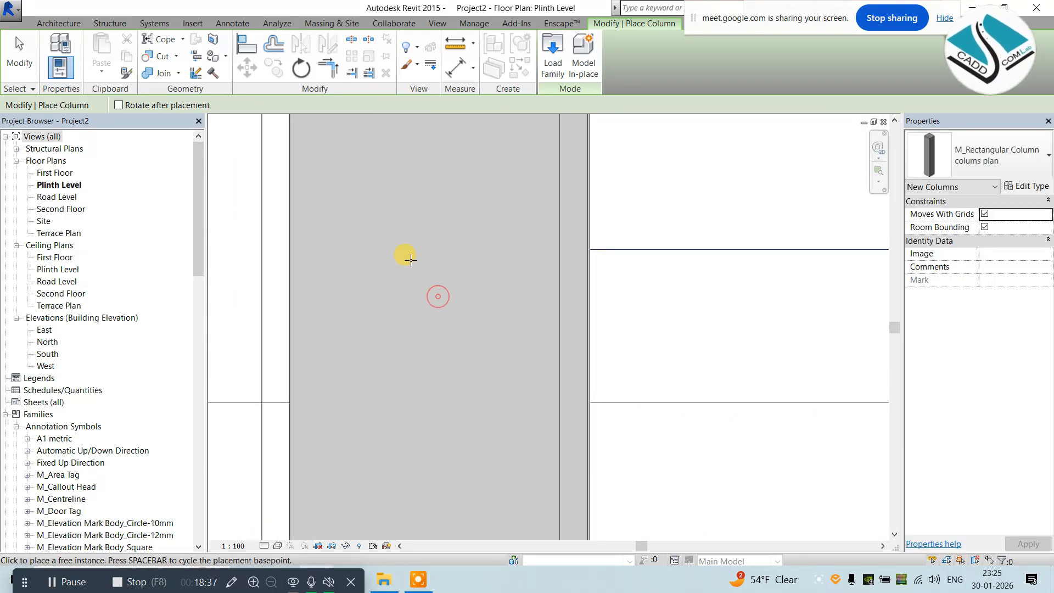
scroll(411, 259, down, 6)
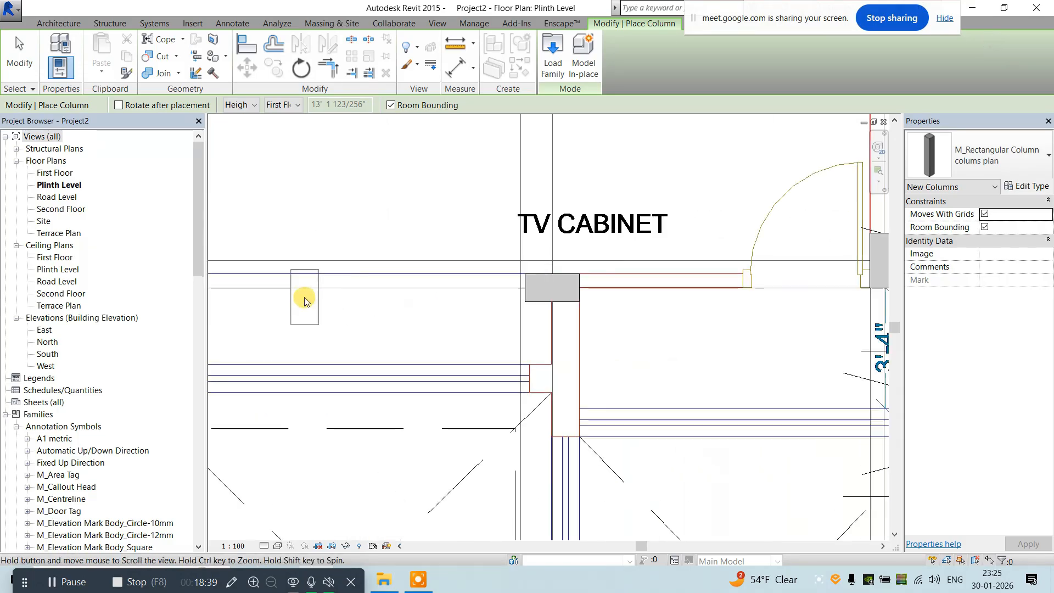
scroll(531, 283, up, 7)
scroll(556, 306, up, 5)
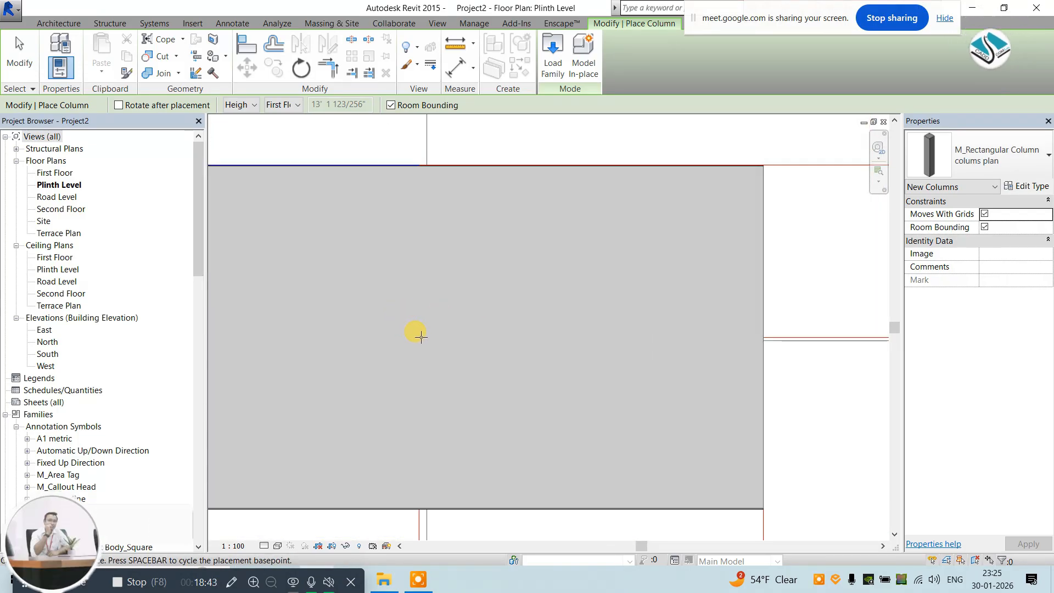
Place a vertical colums plan column over the outline between the doors of GUEST BEDROOM-02 and GUEST BEDROOM-03.
scroll(425, 298, down, 7)
middle_drag(672, 275, 407, 302)
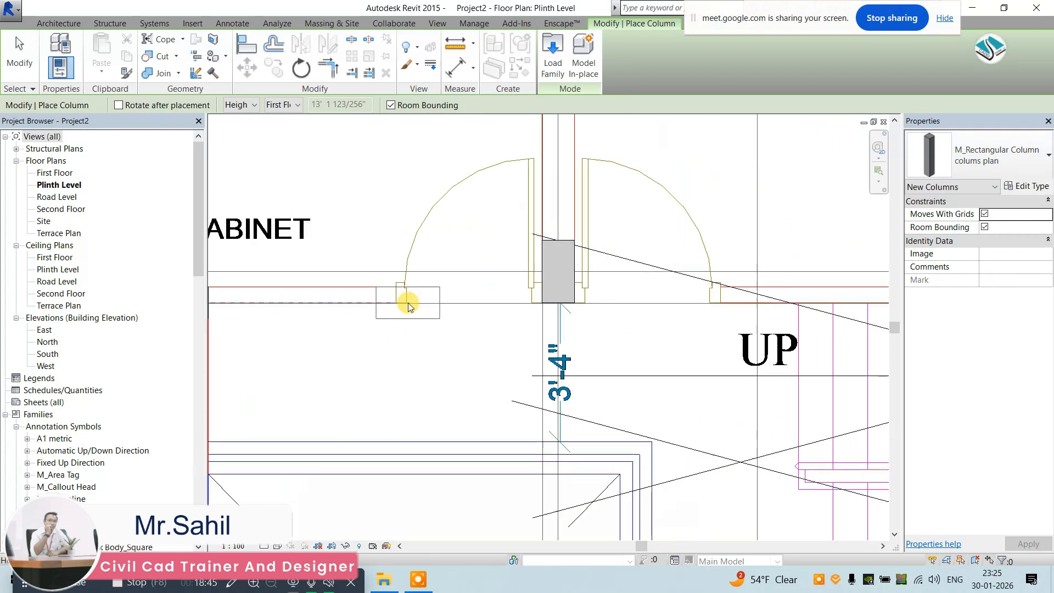
scroll(558, 268, up, 2)
scroll(571, 271, up, 7)
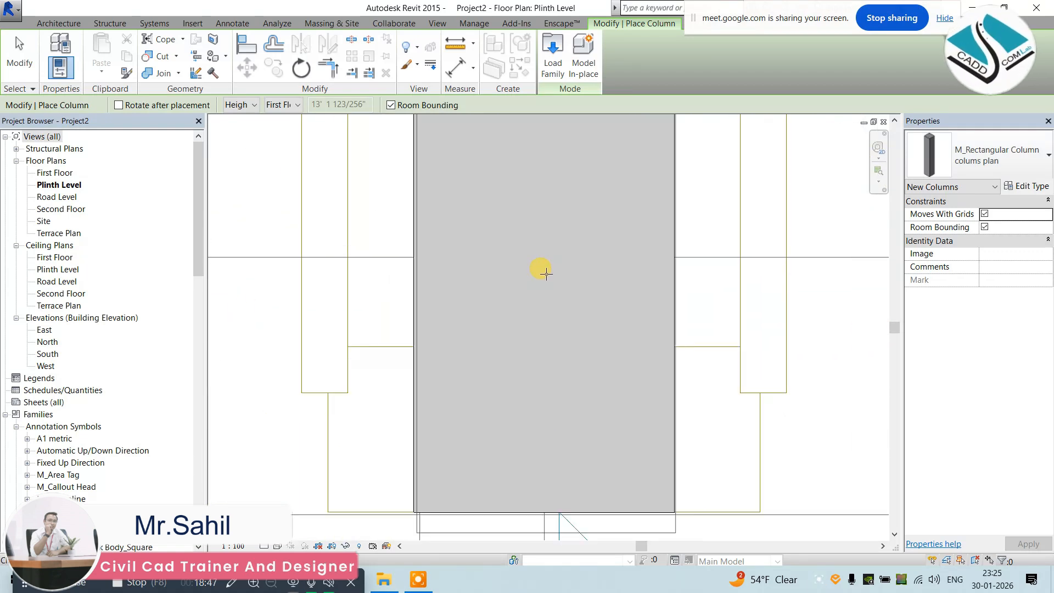
scroll(514, 235, down, 2)
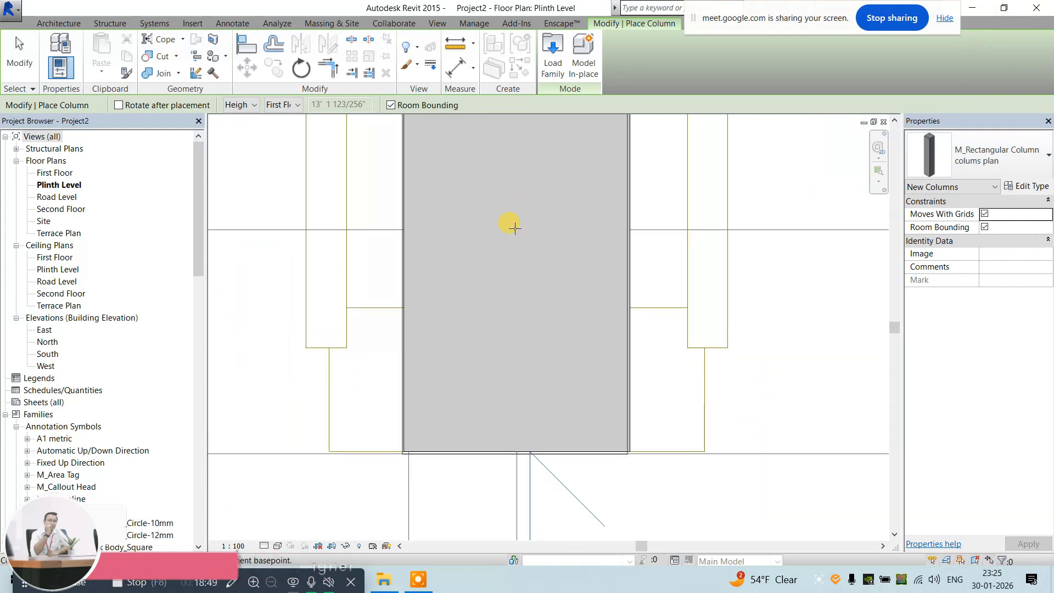
Place a vertical colums plan column over the exterior wall outline between DRESS (1500 X 1685) and the staircase.
scroll(447, 230, down, 6)
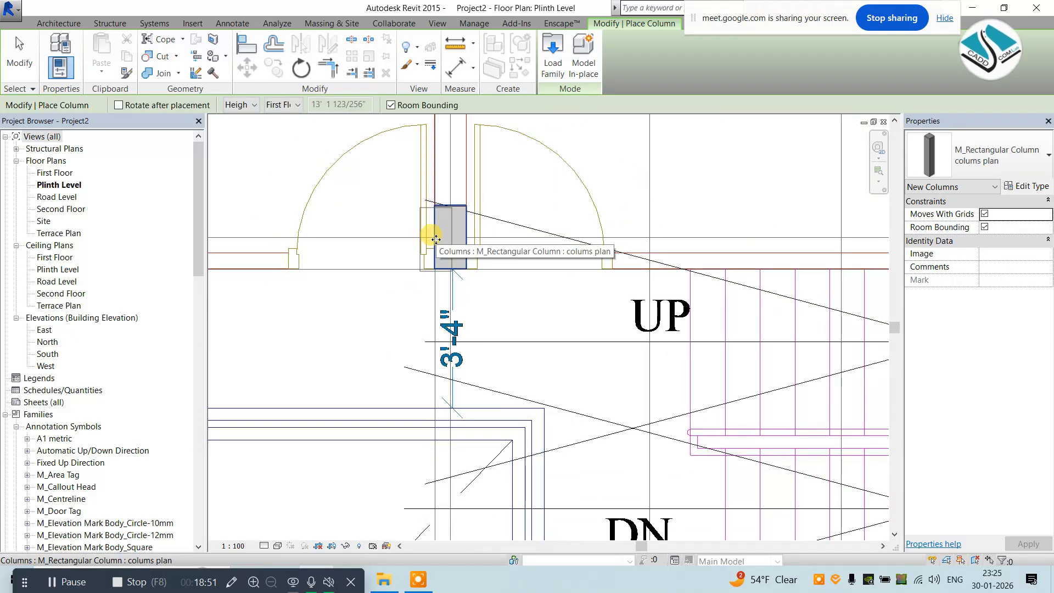
scroll(748, 286, up, 8)
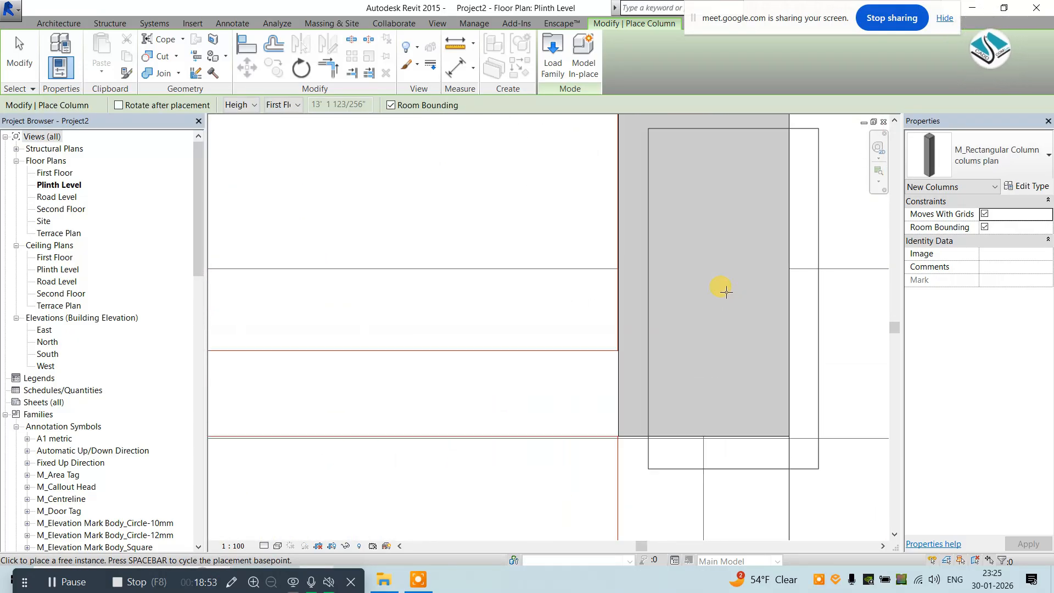
scroll(565, 193, down, 3)
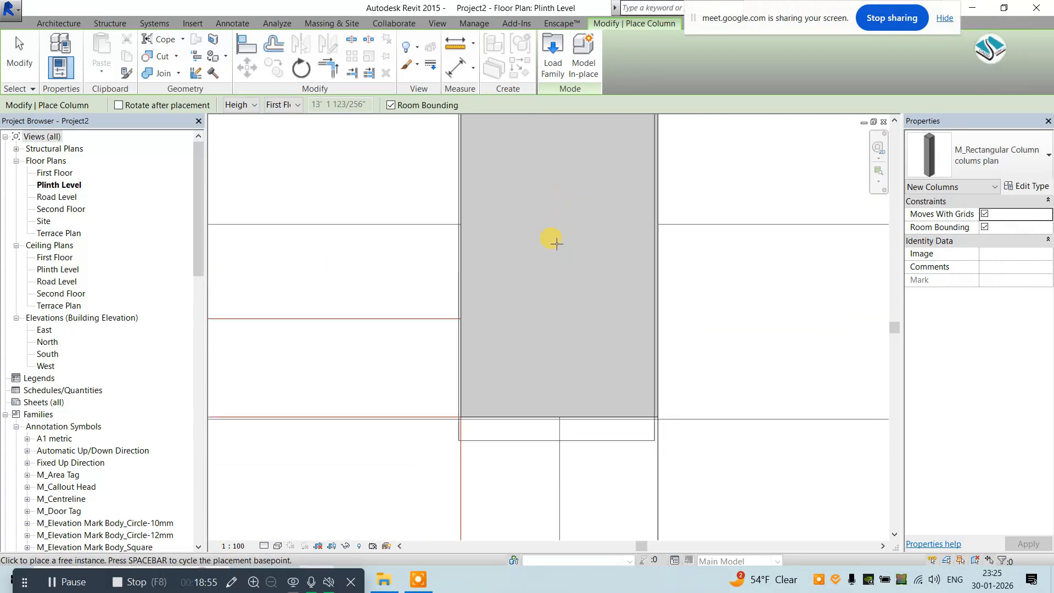
Place a vertical colums plan column over the outline at OFFICE's exterior corner below the O.T.S. duct.
scroll(559, 221, down, 6)
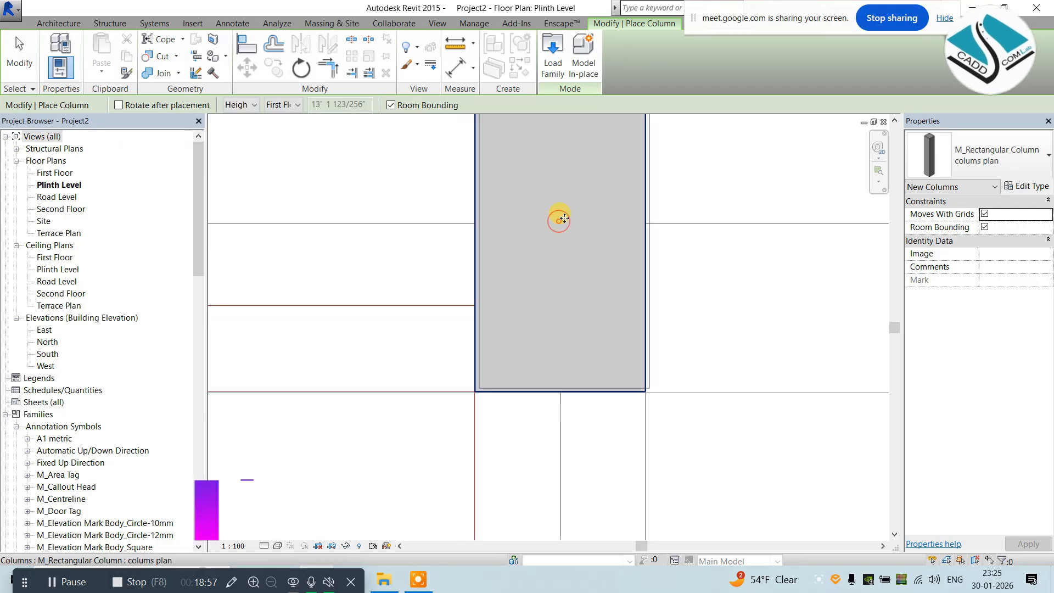
middle_drag(324, 329, 574, 299)
scroll(574, 300, down, 1)
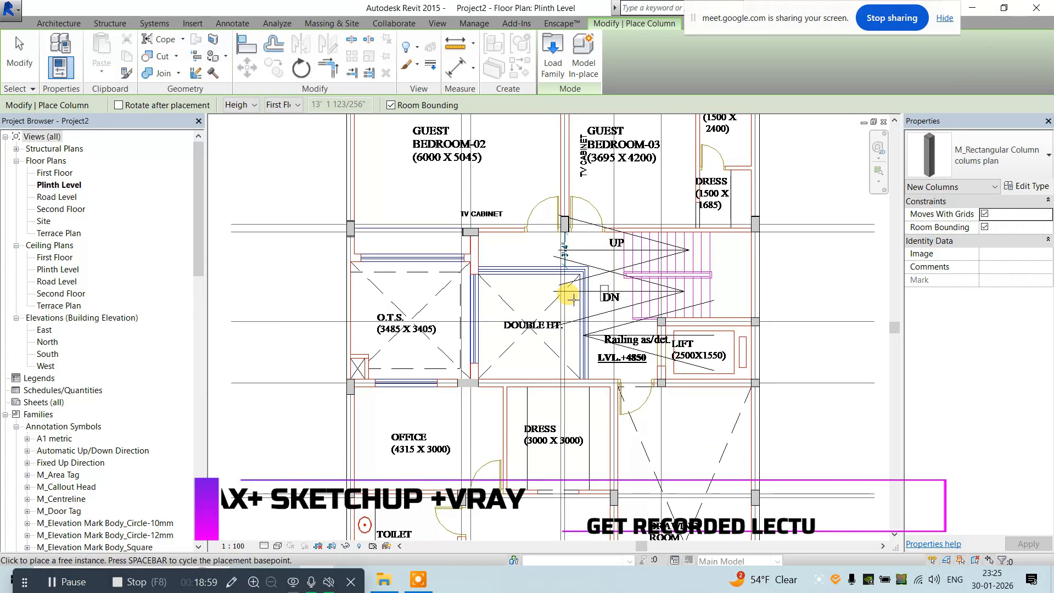
scroll(356, 388, up, 8)
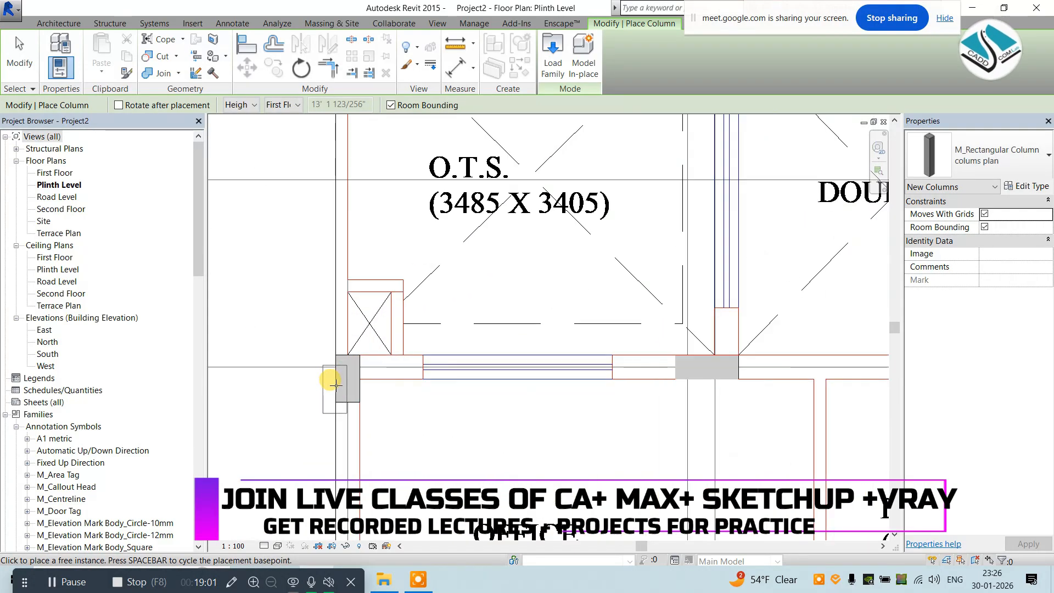
scroll(350, 379, up, 2)
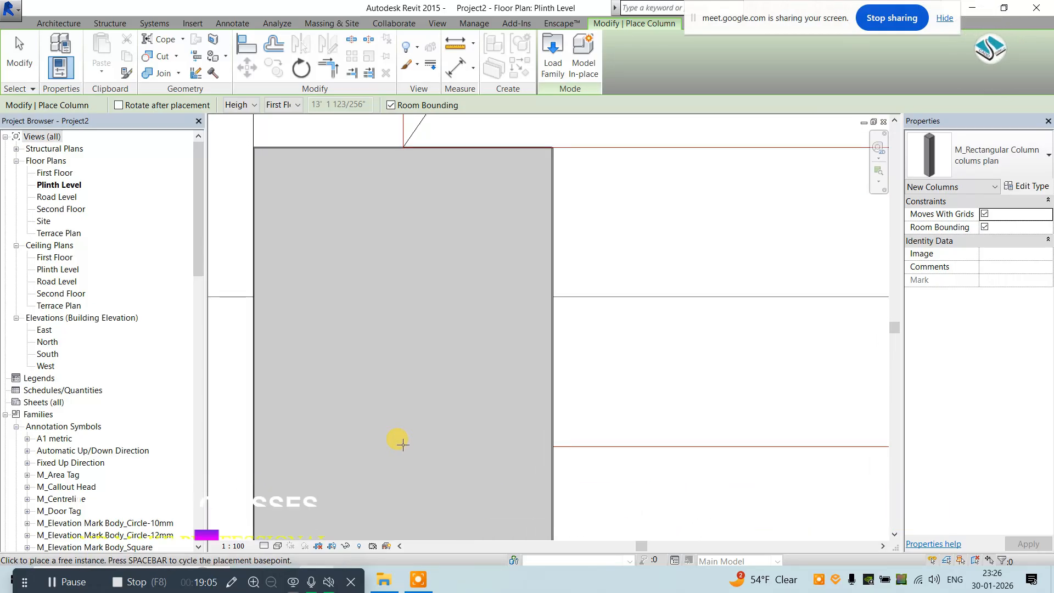
Place a horizontal colums plan column over the outline where the O.T.S. and DOUBLE HT. areas meet OFFICE's wall.
scroll(393, 292, down, 4)
mouse_move(393, 291)
middle_down()
mouse_move(416, 298)
mouse_move(402, 306)
middle_up()
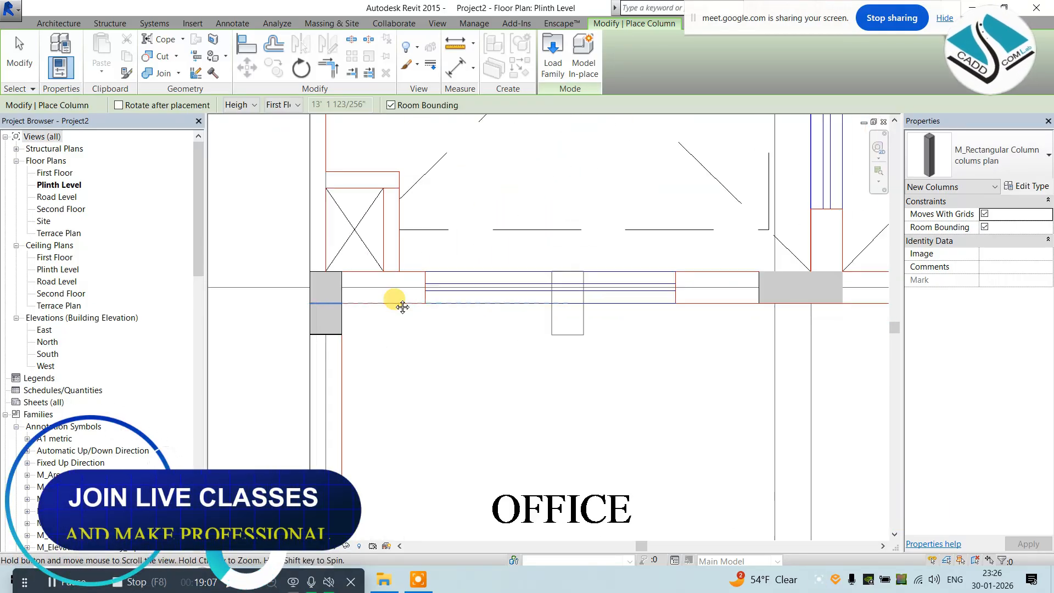
scroll(489, 277, down, 3)
scroll(463, 252, up, 9)
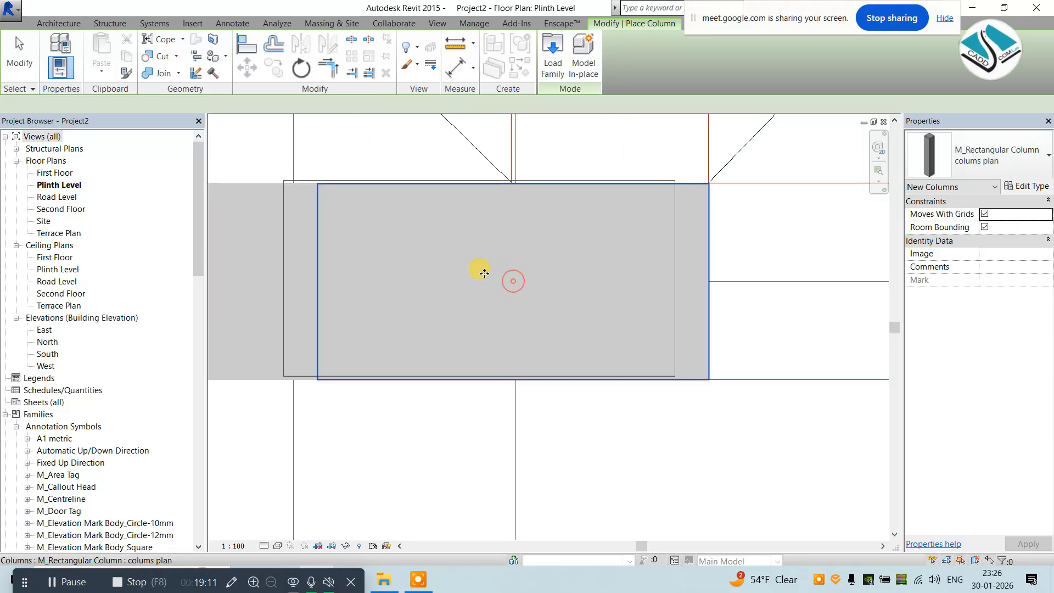
Place a vertical colums plan column over the outline on DRAWING ROOM's exterior side wall.
scroll(483, 273, down, 6)
mouse_move(481, 255)
middle_down()
mouse_move(561, 291)
mouse_move(551, 343)
mouse_move(550, 240)
middle_up()
scroll(670, 271, up, 8)
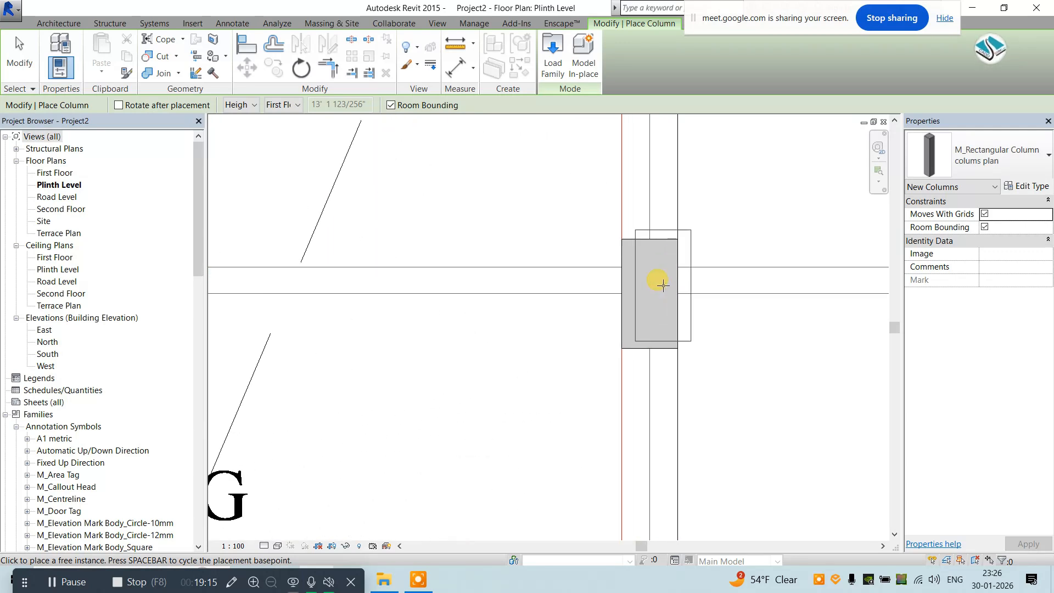
scroll(662, 285, up, 3)
middle_drag(642, 305, 590, 363)
scroll(589, 362, up, 1)
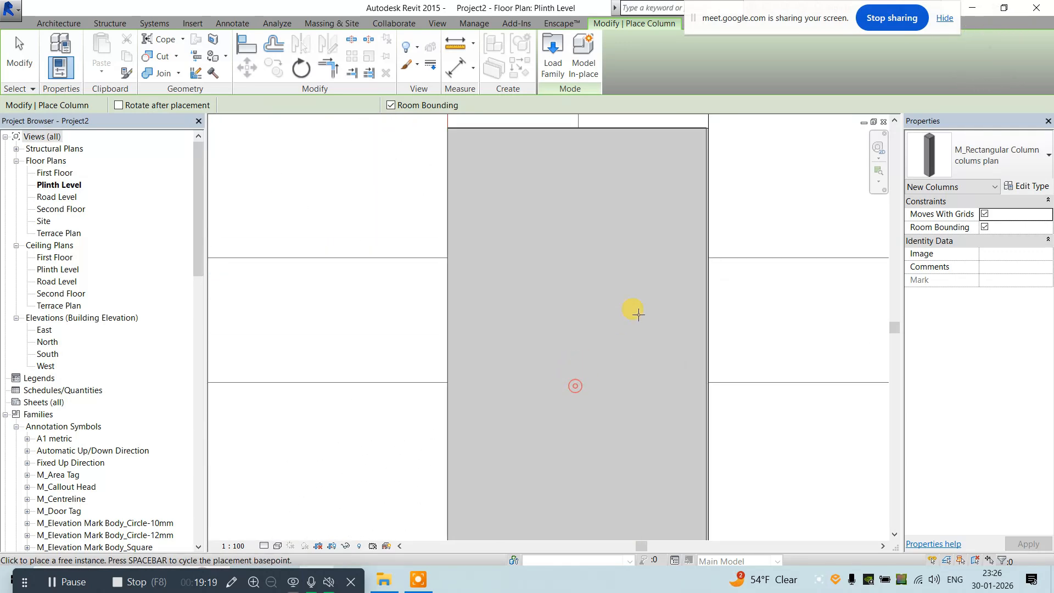
Place colums plan columns over the outlines at the DRESS (3000 X 3000) and DRAWING ROOM junction and the OFFICE and MASTER BEDROOM junction.
scroll(638, 314, down, 5)
scroll(483, 260, up, 3)
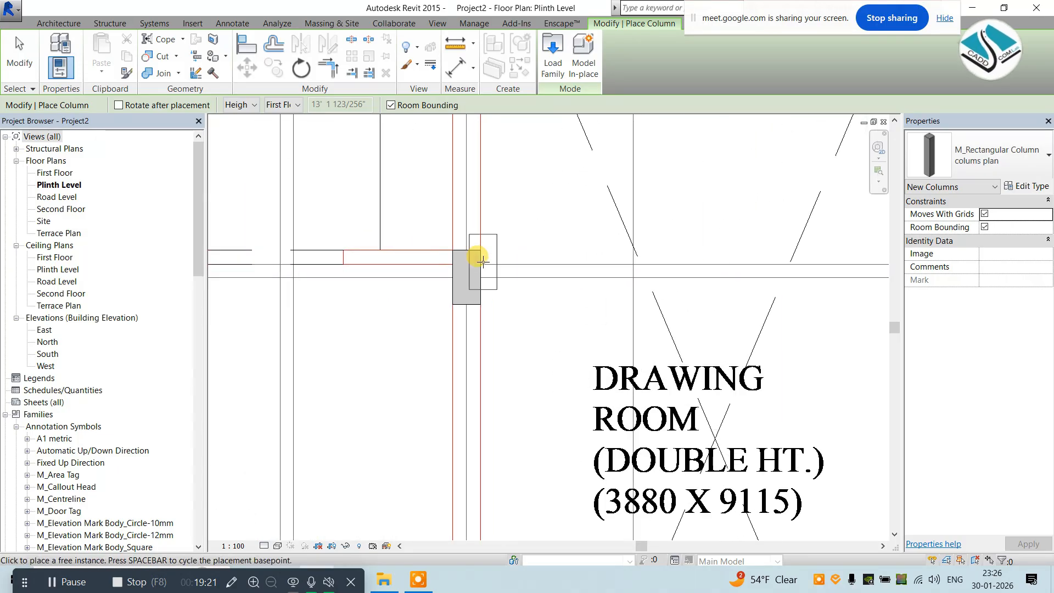
scroll(451, 269, up, 2)
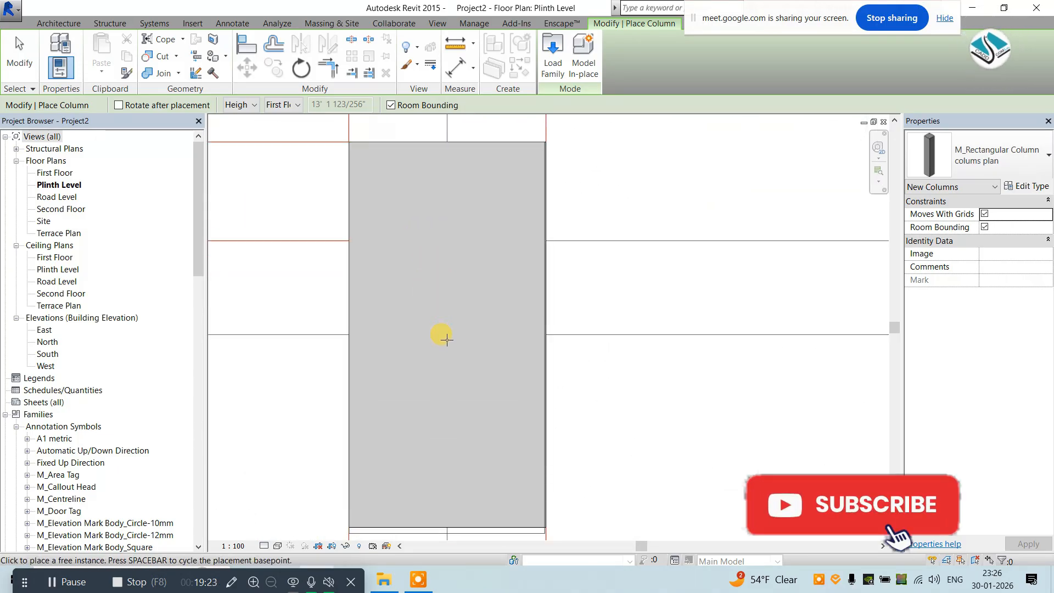
scroll(600, 298, down, 5)
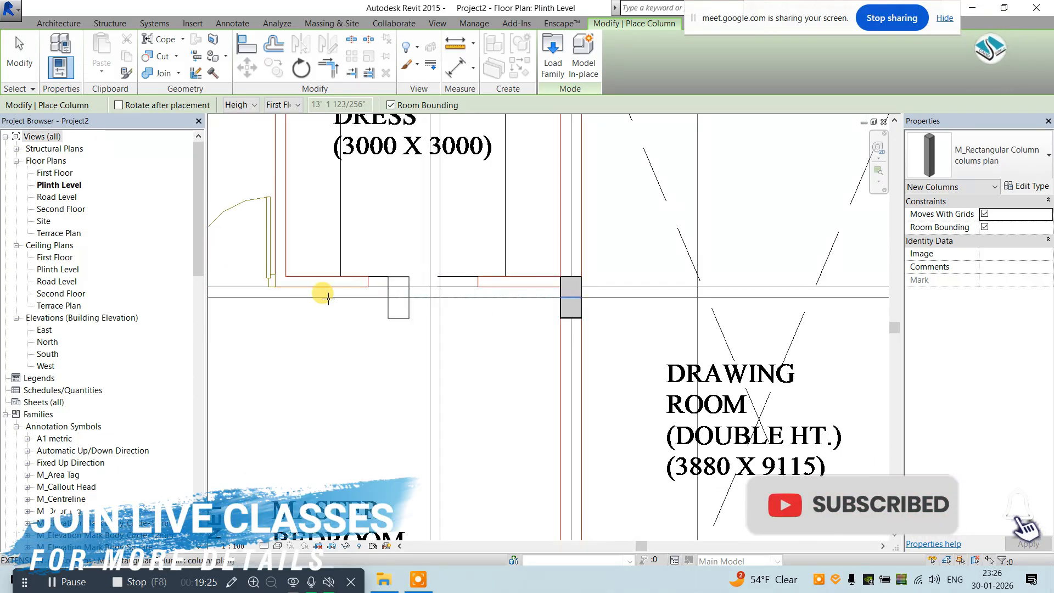
scroll(545, 289, up, 4)
scroll(637, 289, up, 5)
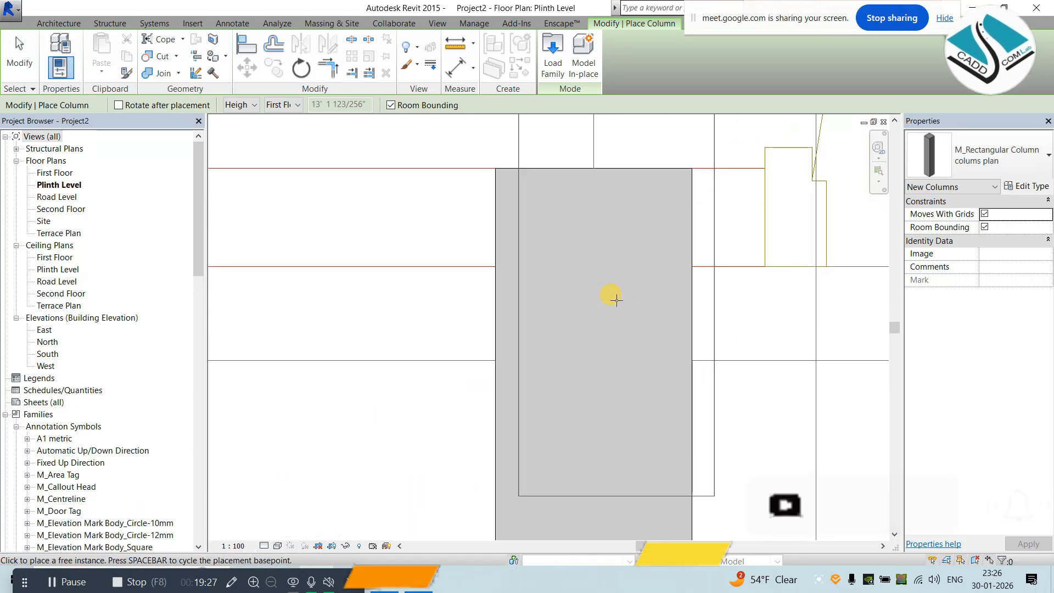
Place a vertical colums plan column over the outline at BATH's exterior corner above the metal screen duct.
scroll(631, 285, down, 6)
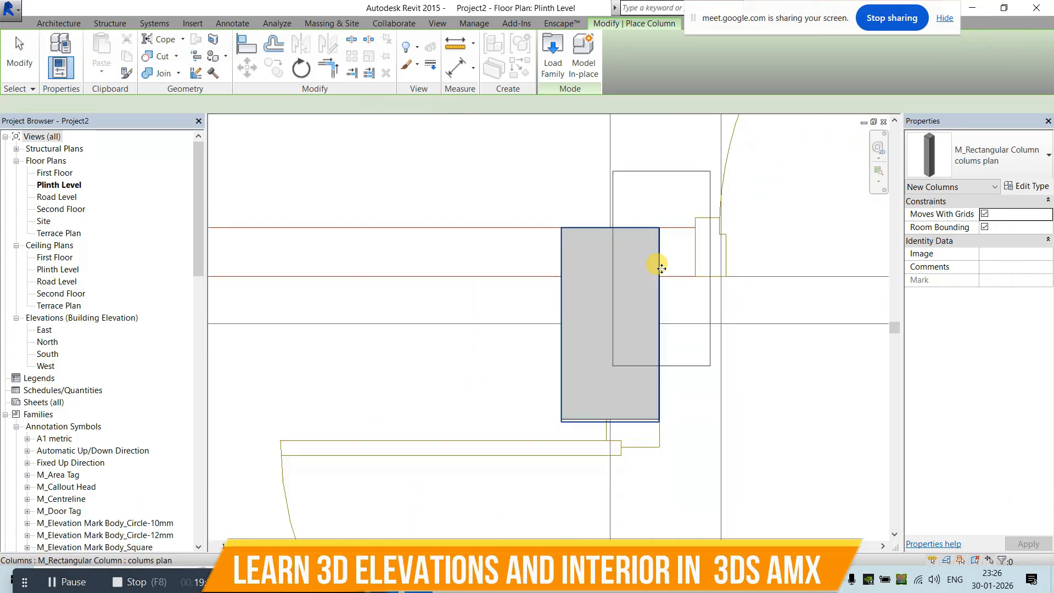
scroll(462, 264, down, 3)
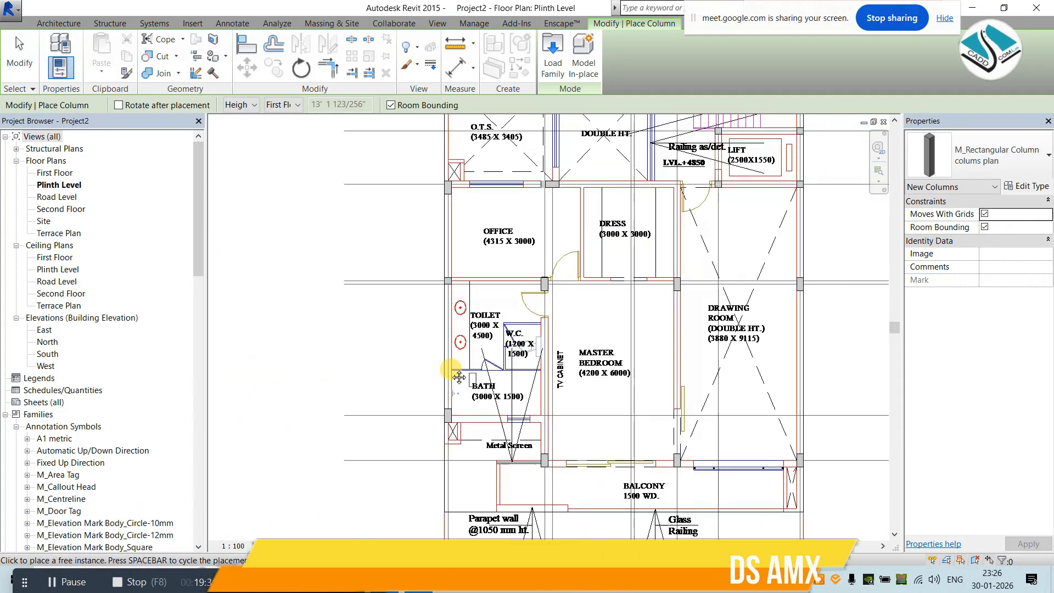
scroll(428, 455, up, 8)
scroll(308, 217, up, 5)
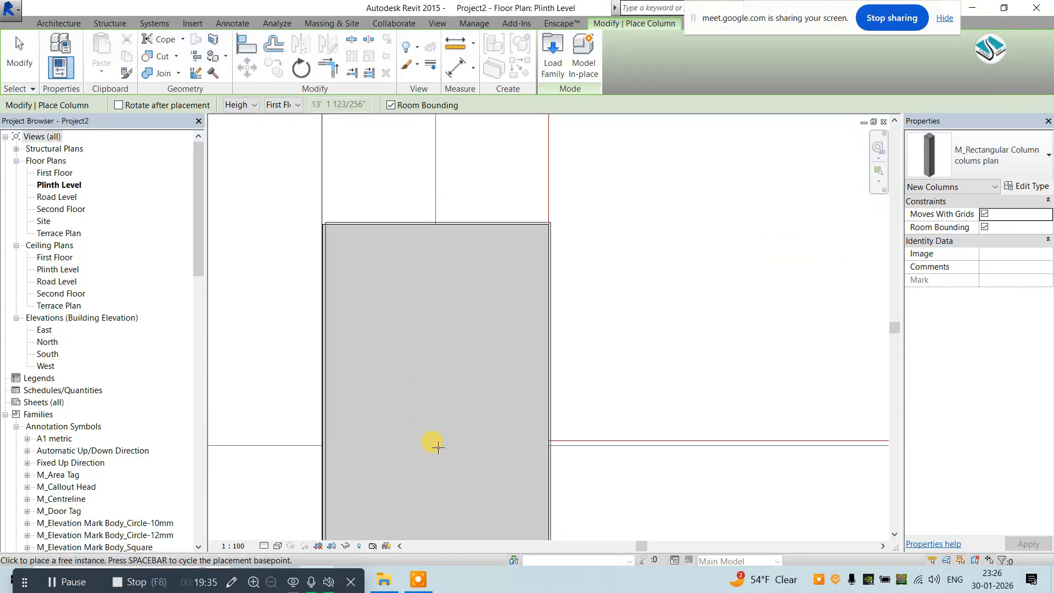
click(433, 448)
scroll(351, 307, down, 6)
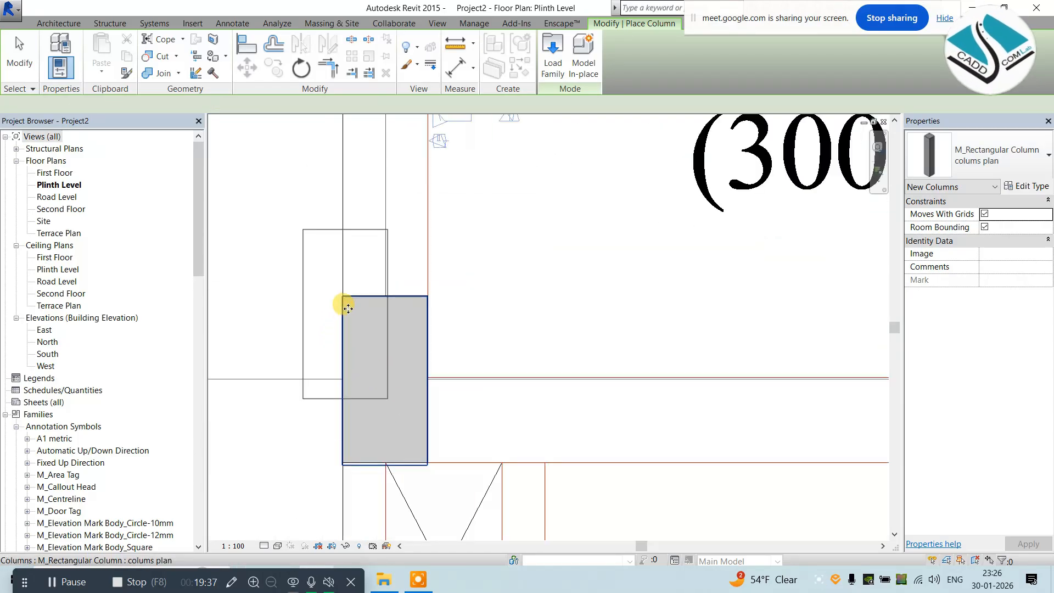
Place a vertical colums plan column over the outline where the Metal Screen area meets MASTER BEDROOM's balcony-side corner.
scroll(555, 418, up, 5)
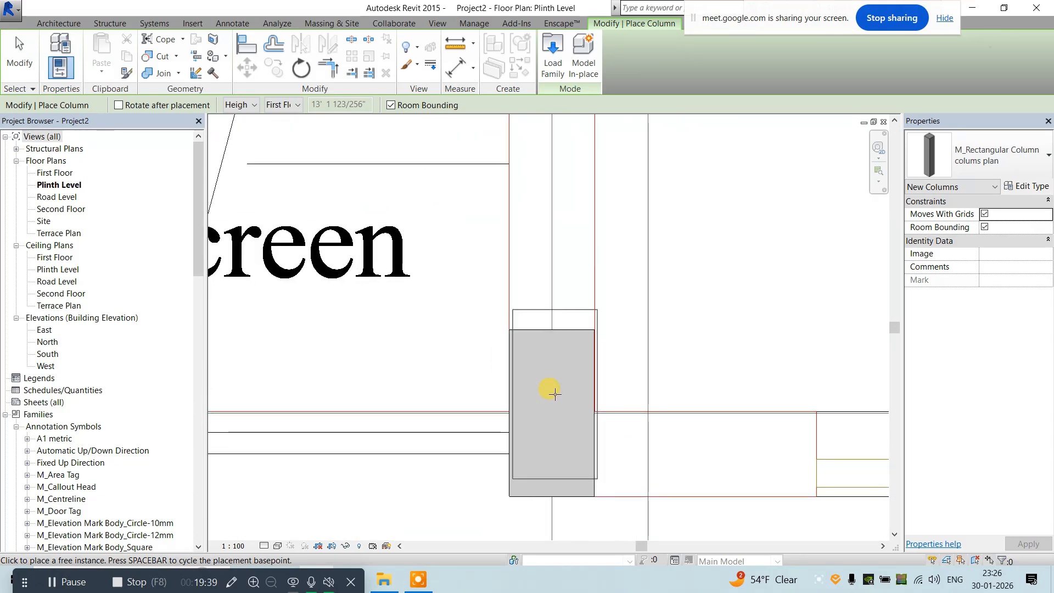
scroll(554, 394, up, 4)
click(544, 457)
scroll(384, 351, down, 6)
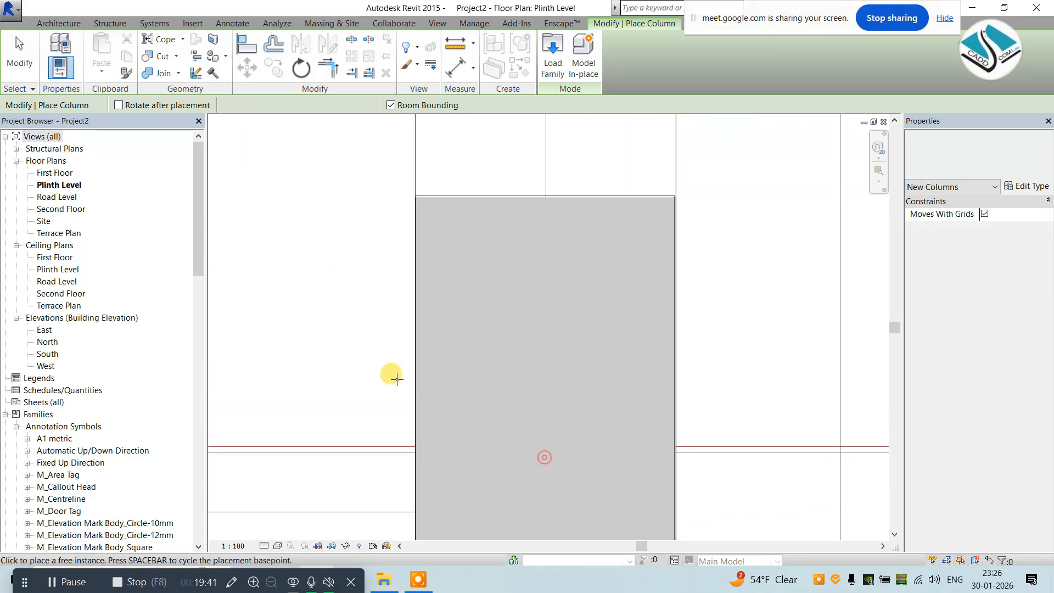
Place vertical colums plan columns along the BALCONY wall at the MASTER BEDROOM and DRAWING ROOM junction and at DRAWING ROOM's exterior corner.
scroll(725, 363, up, 5)
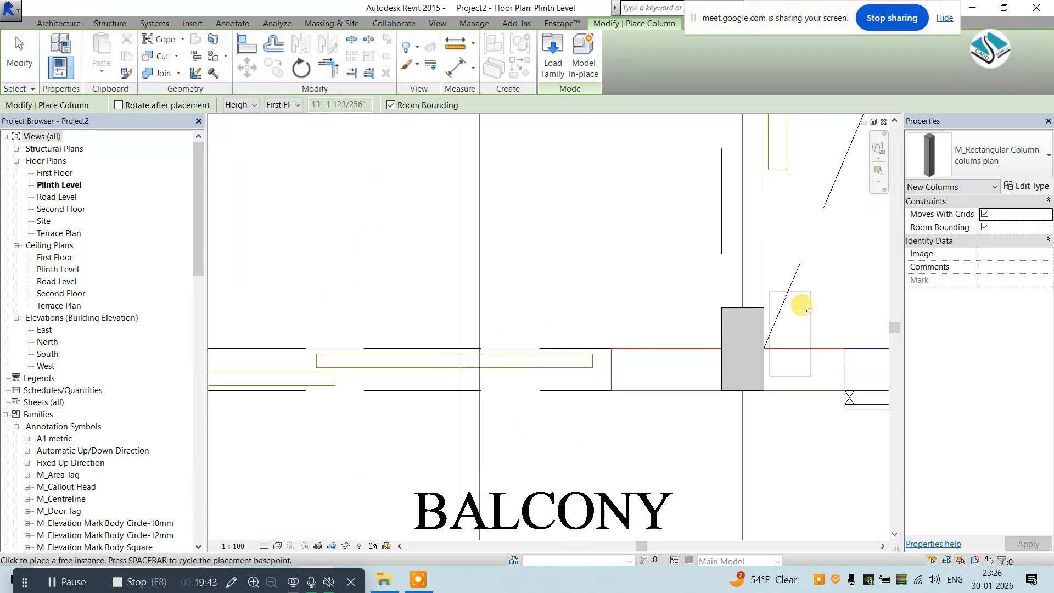
scroll(759, 334, up, 3)
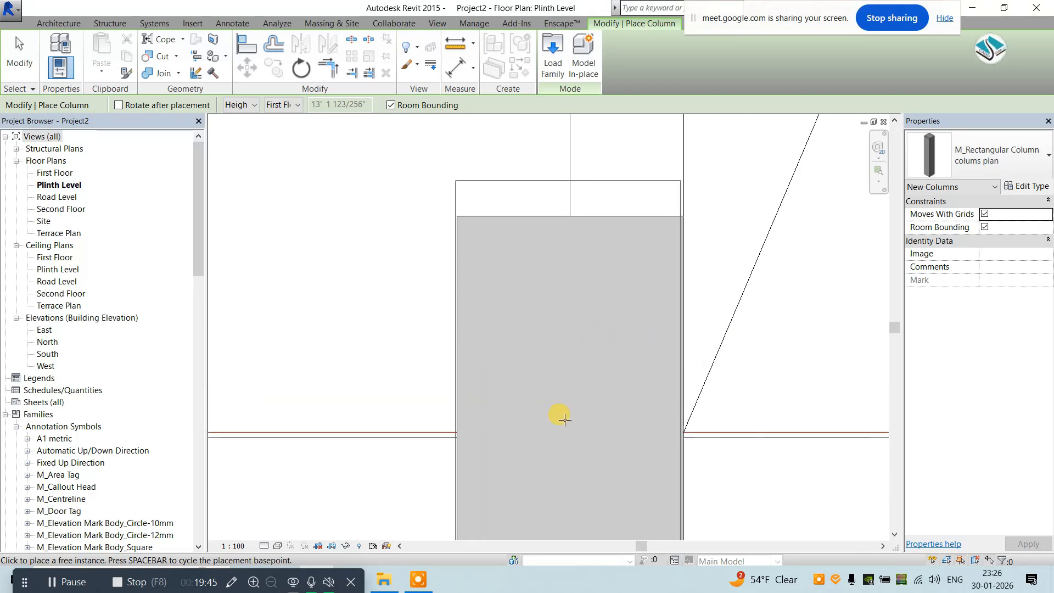
scroll(411, 294, down, 8)
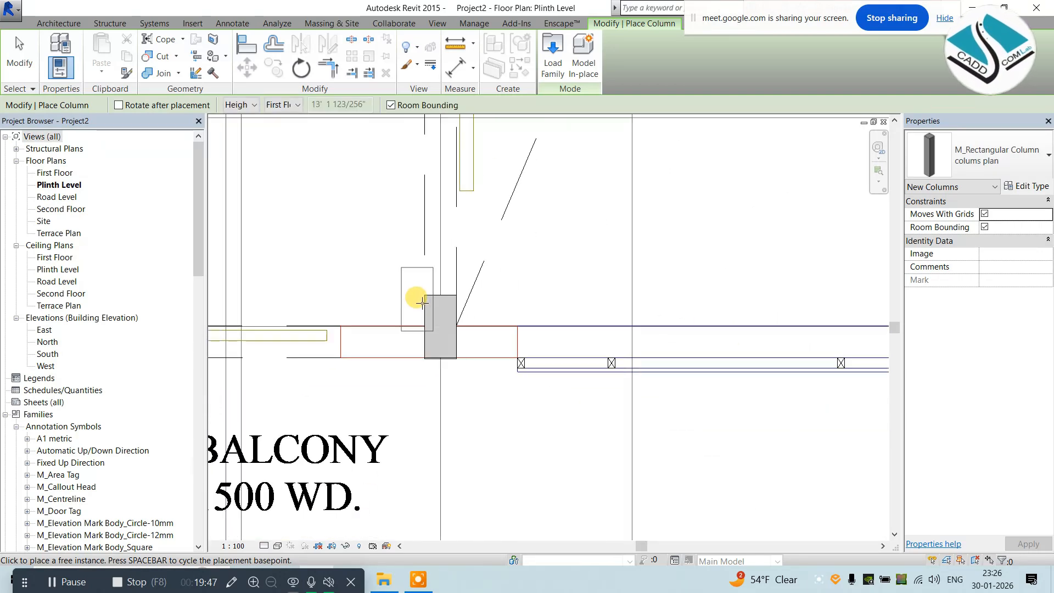
scroll(659, 299, up, 3)
scroll(659, 299, up, 5)
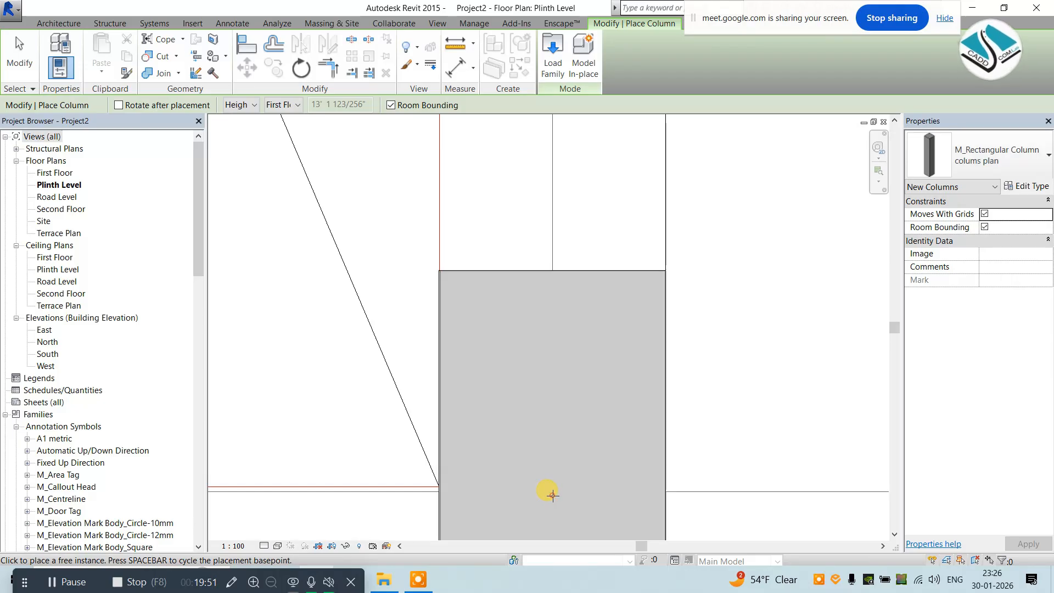
scroll(555, 337, down, 10)
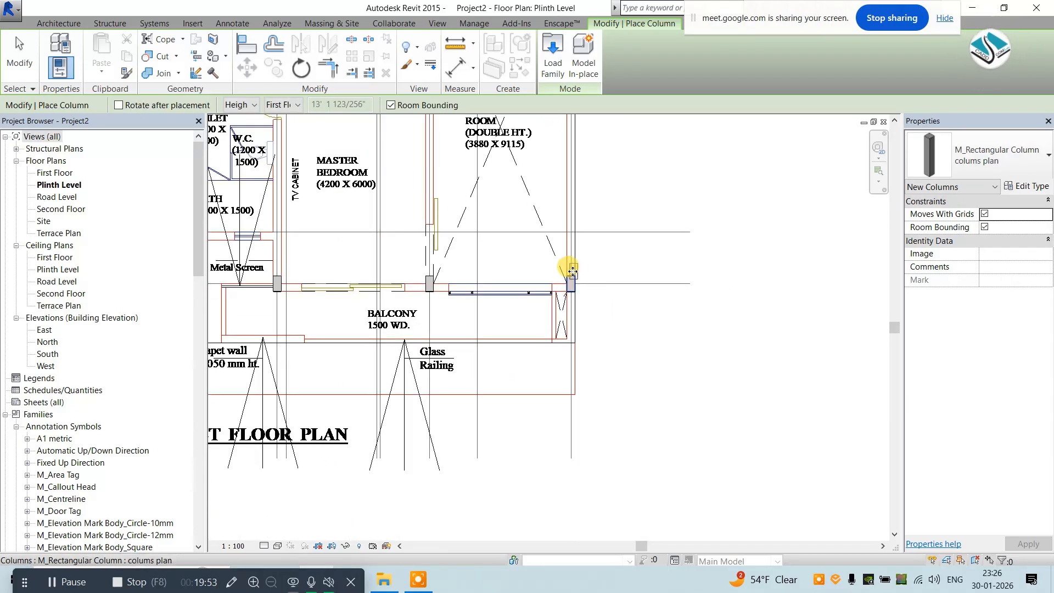
Duplicate the colums plan type as 9x9 and set its depth and width to 9".
scroll(571, 269, down, 3)
scroll(541, 207, up, 2)
scroll(424, 129, up, 3)
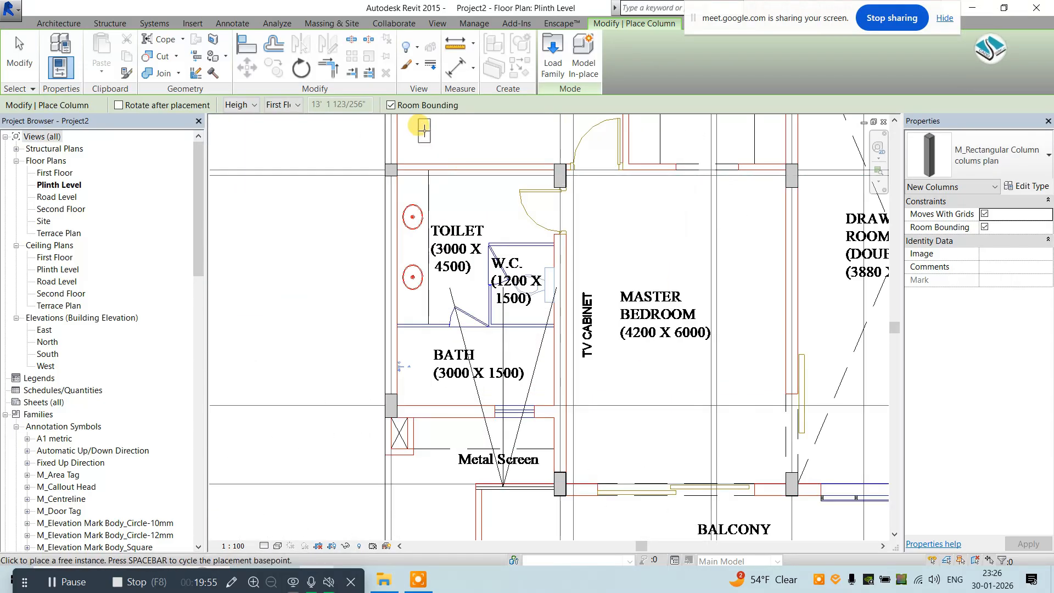
scroll(423, 129, up, 3)
click(1029, 187)
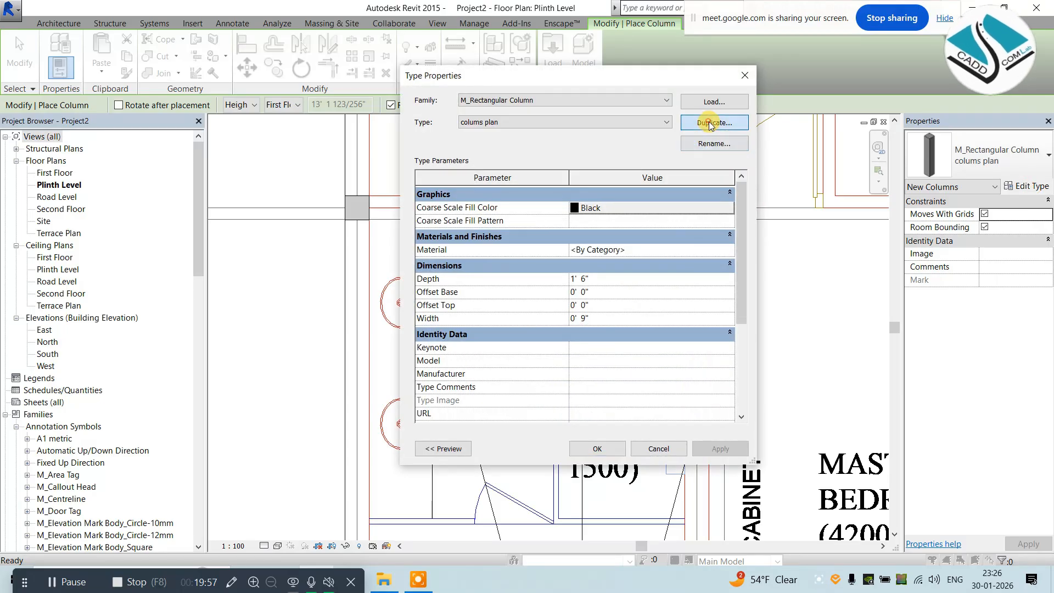
click(709, 124)
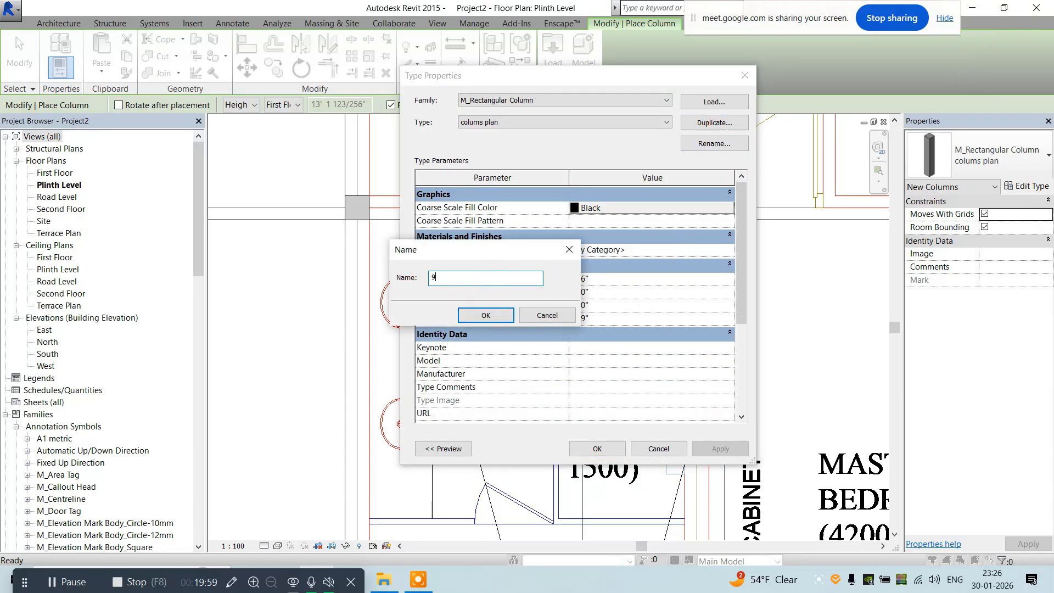
click(466, 317)
text(9")
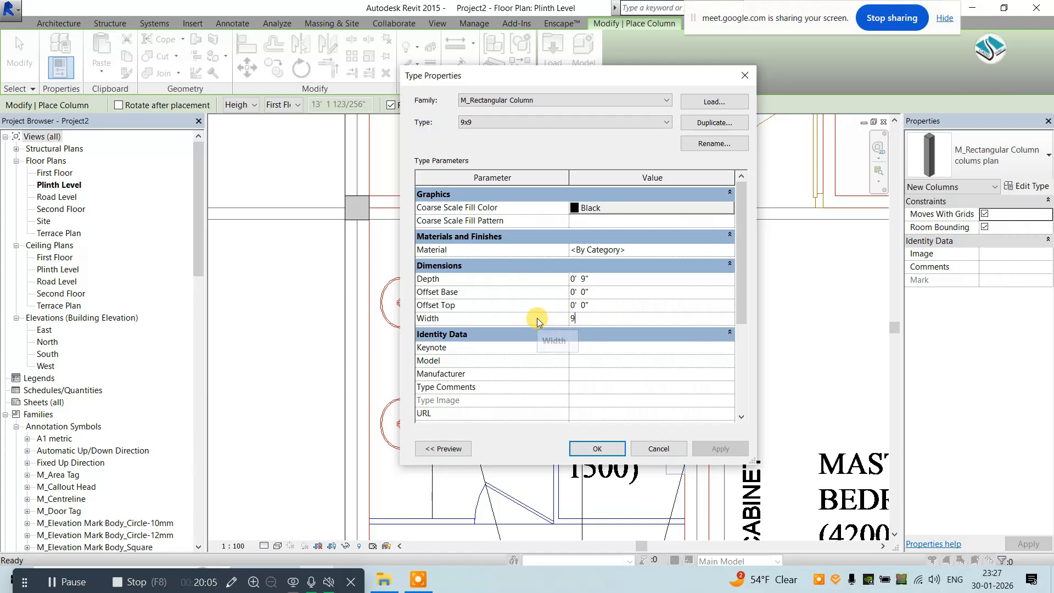
click(597, 447)
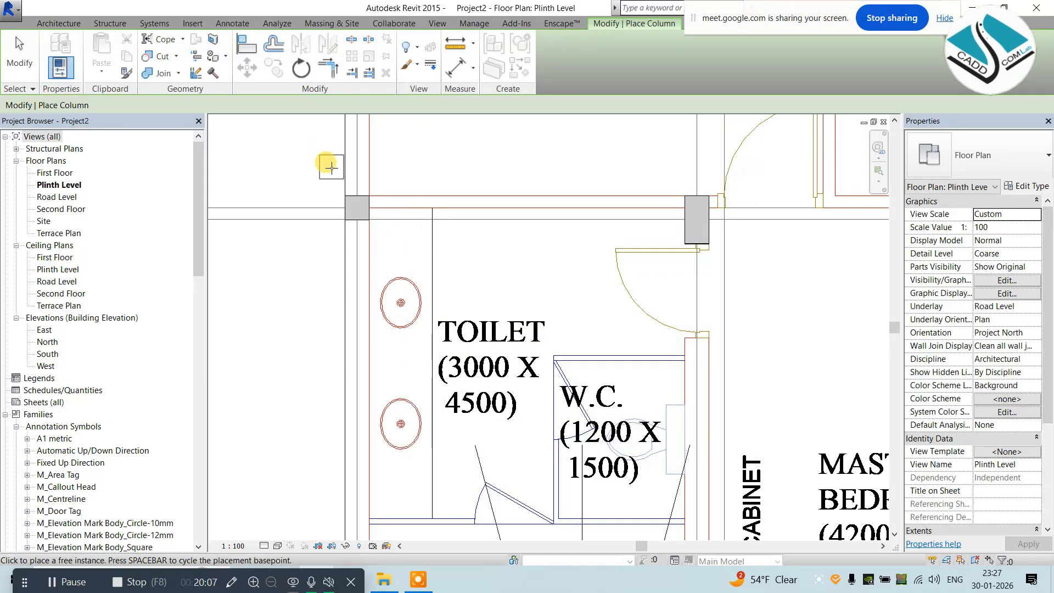
Place a 9x9 column over the square outline on the exterior wall where OFFICE meets TOILET (3000 X 4500).
scroll(406, 301, up, 6)
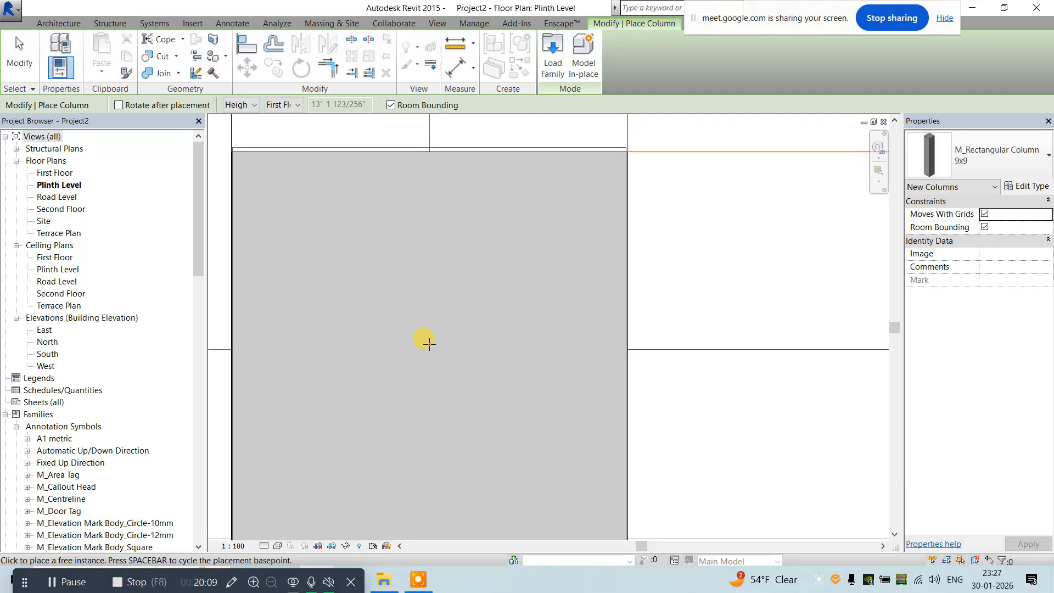
scroll(407, 275, down, 6)
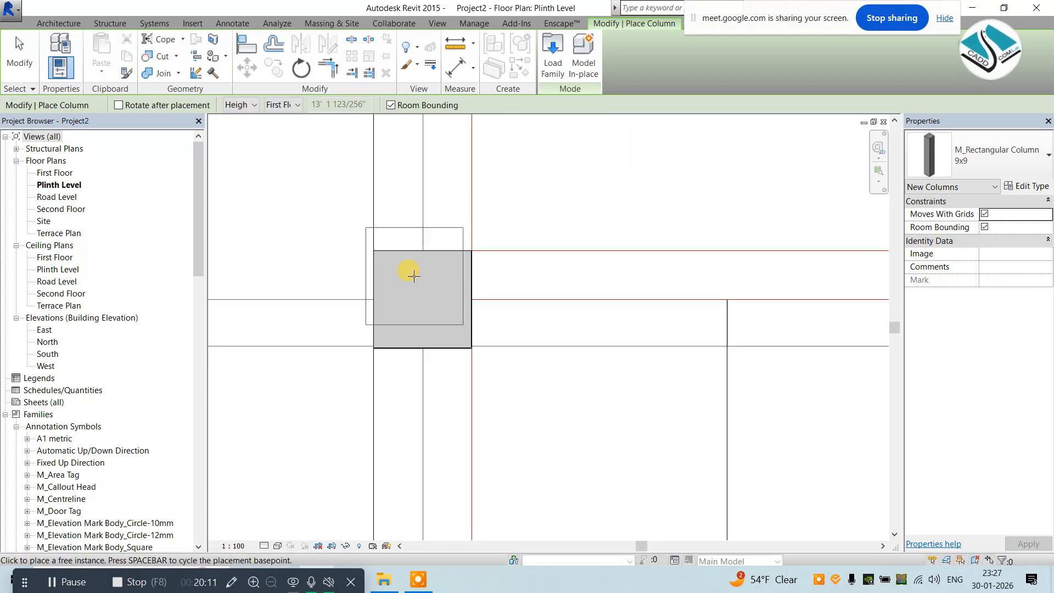
middle_drag(407, 275, 324, 360)
Place a 9x9 column over the outline at LIFT's inner corner, next to the DRAWING ROOM door.
scroll(573, 182, up, 8)
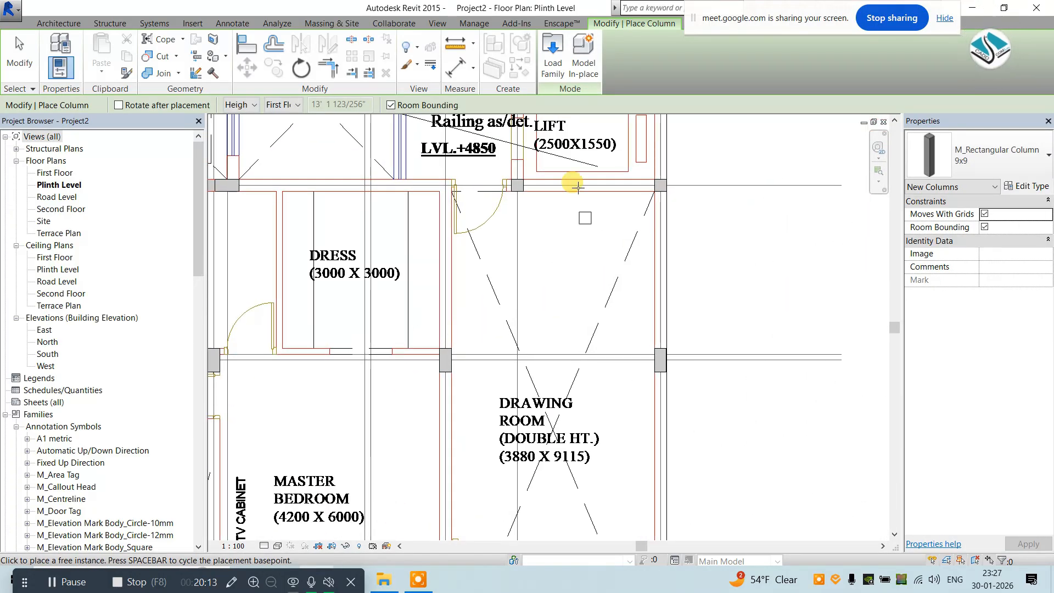
scroll(431, 316, up, 3)
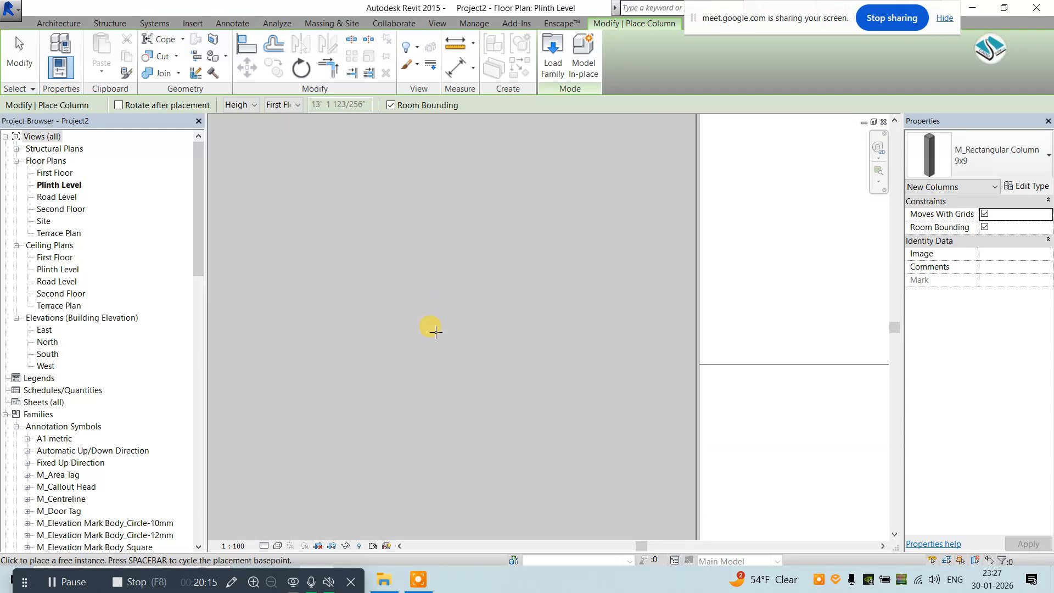
scroll(437, 332, down, 3)
middle_drag(439, 332, 496, 377)
scroll(484, 364, up, 1)
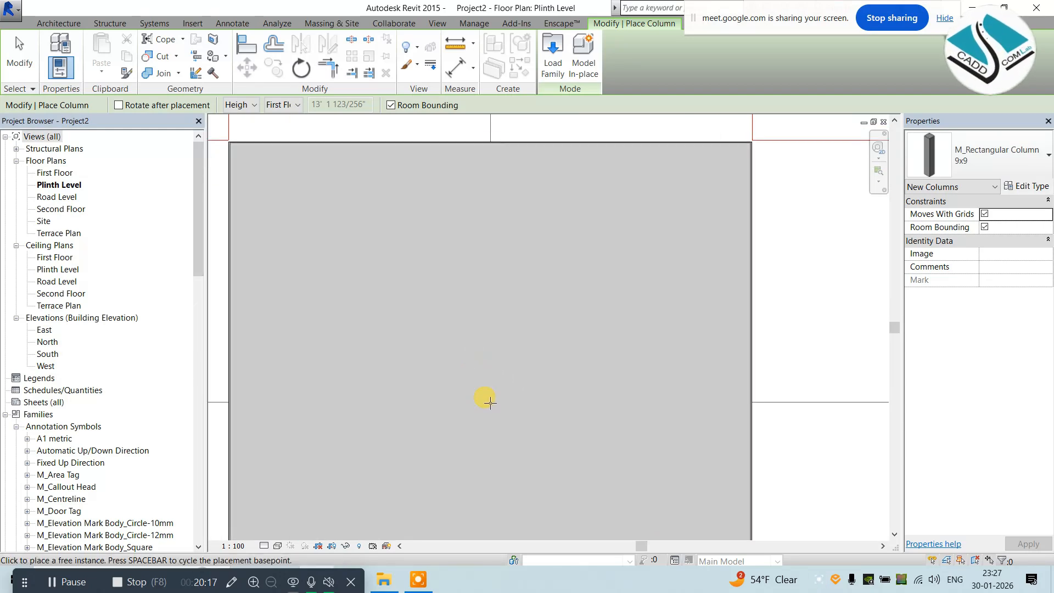
scroll(431, 345, down, 8)
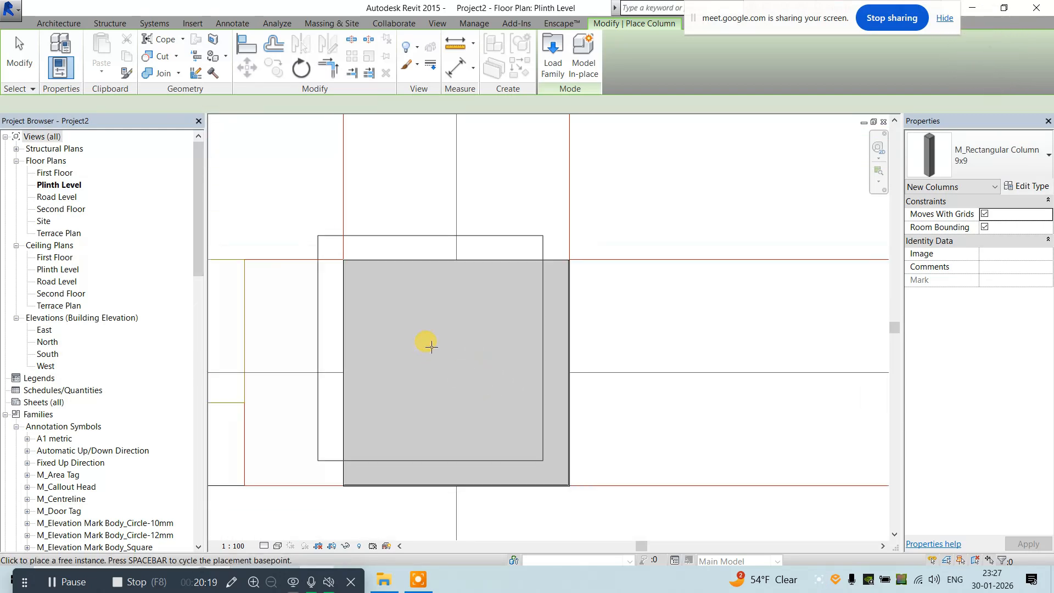
Place a 9x9 column over the outline on the exterior wall where LIFT meets DRAWING ROOM.
middle_drag(664, 374, 399, 347)
scroll(617, 318, up, 2)
scroll(617, 318, up, 4)
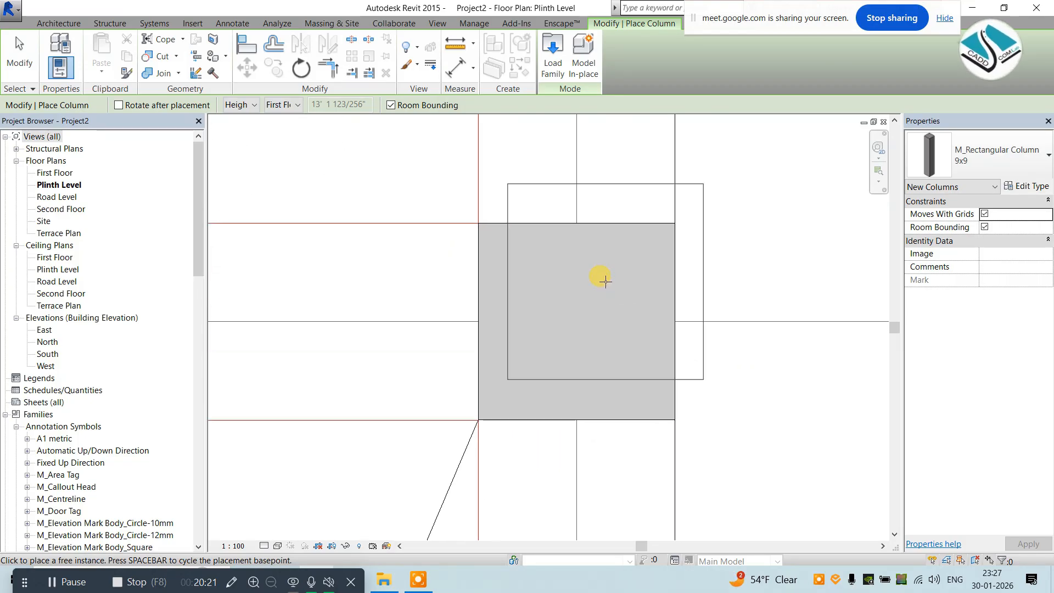
middle_drag(571, 308, 500, 422)
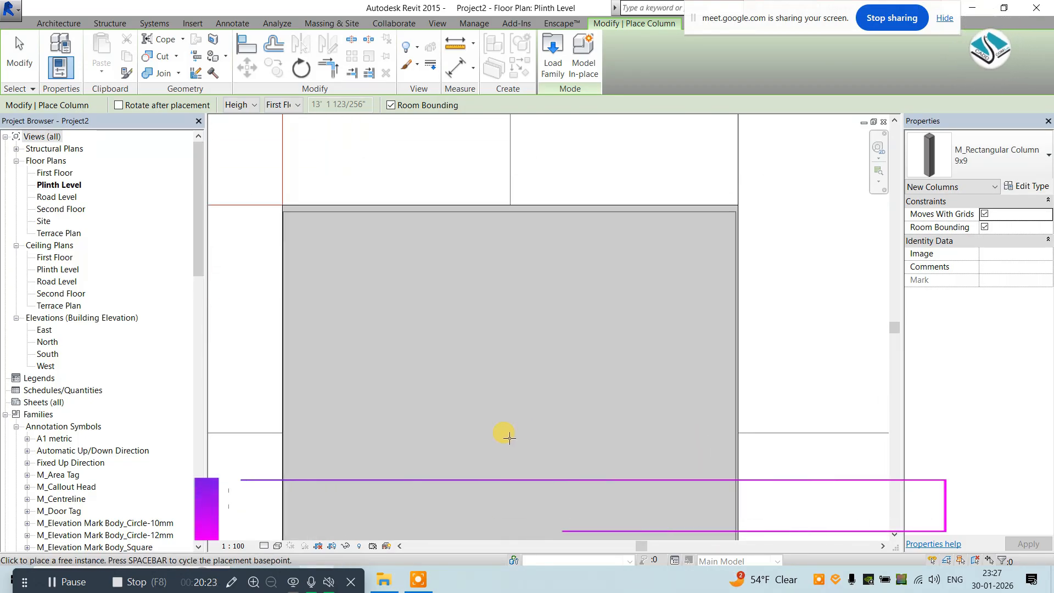
scroll(605, 364, down, 5)
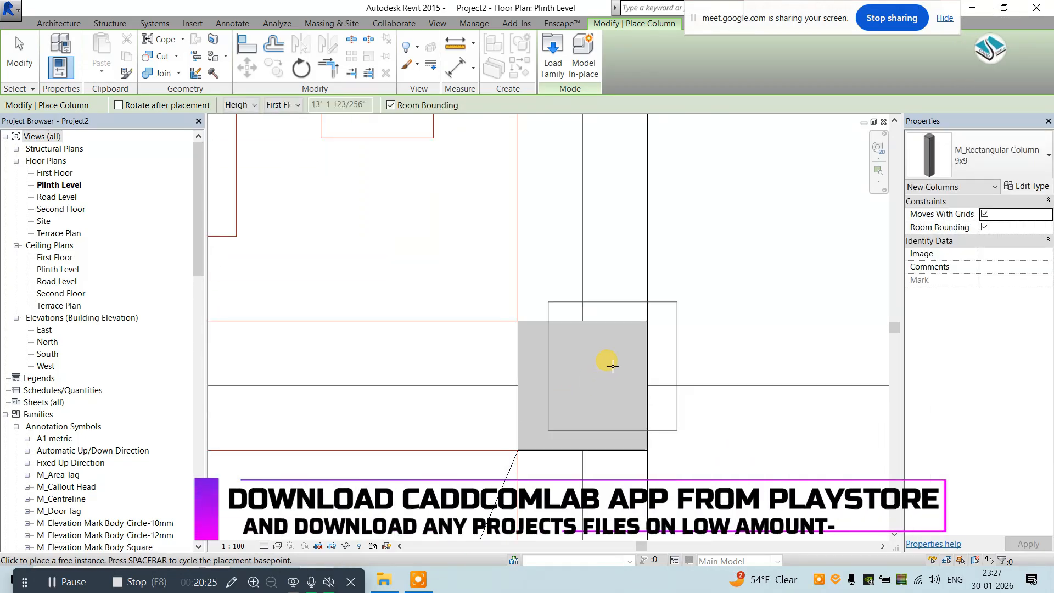
Place a 9x9 column over the outline on the exterior wall where LIFT meets the staircase.
scroll(599, 350, down, 3)
middle_drag(595, 347, 506, 423)
scroll(571, 242, up, 6)
scroll(576, 241, up, 5)
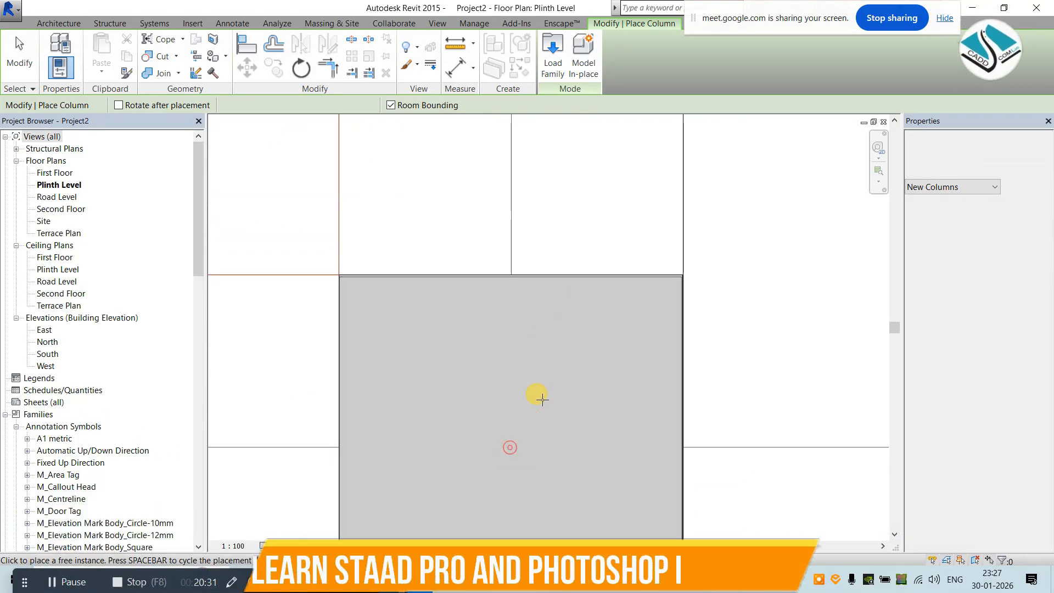
Place a 9x9 column over the outline at LIFT's inner corner beside the staircase.
scroll(633, 313, down, 3)
middle_drag(301, 332, 741, 332)
scroll(543, 346, down, 1)
middle_drag(535, 344, 751, 338)
scroll(470, 313, up, 4)
scroll(455, 349, up, 3)
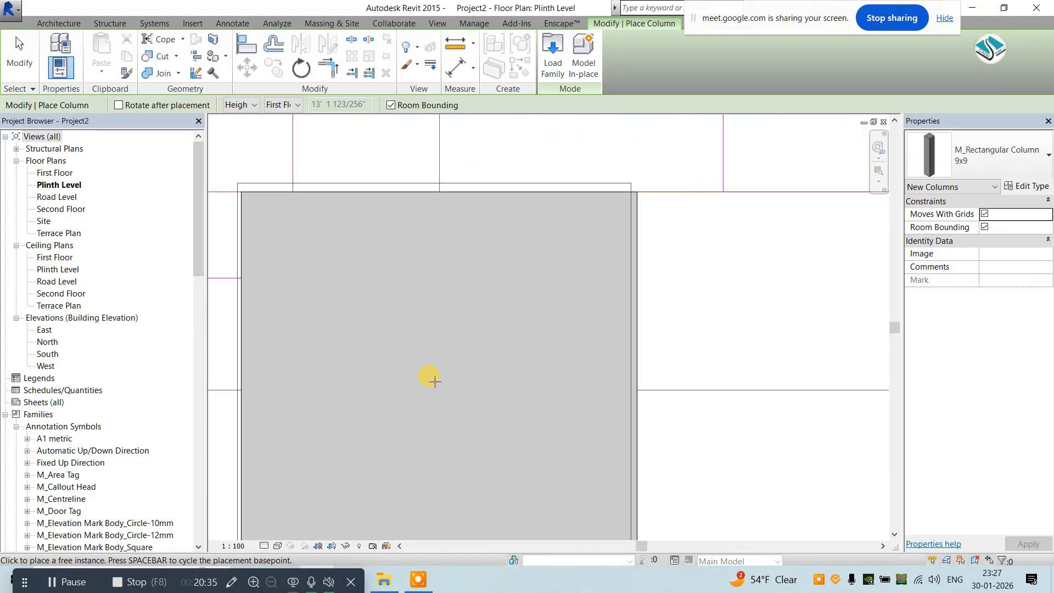
scroll(585, 281, down, 12)
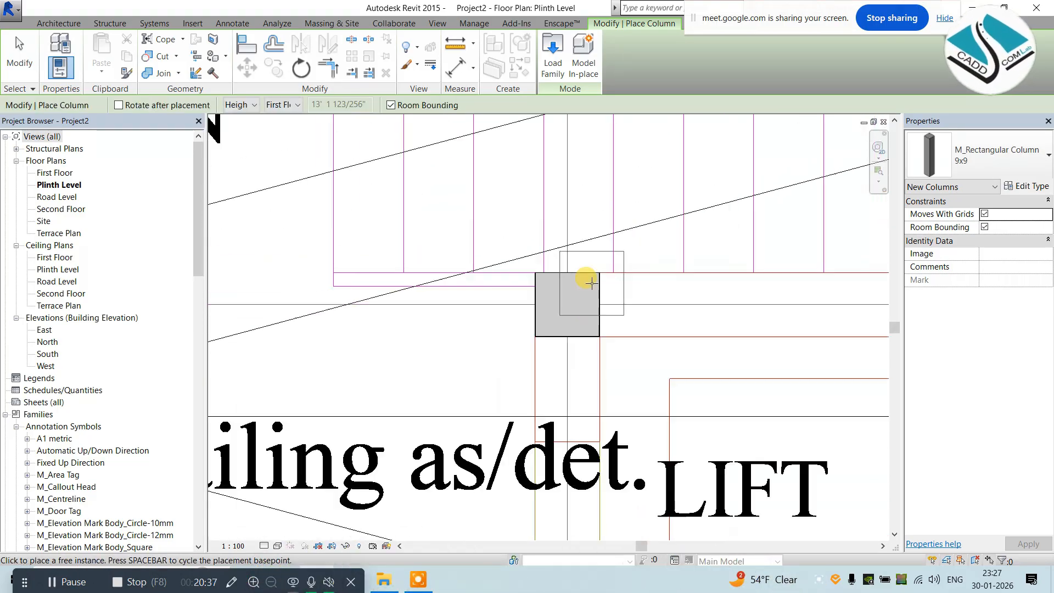
scroll(589, 283, down, 3)
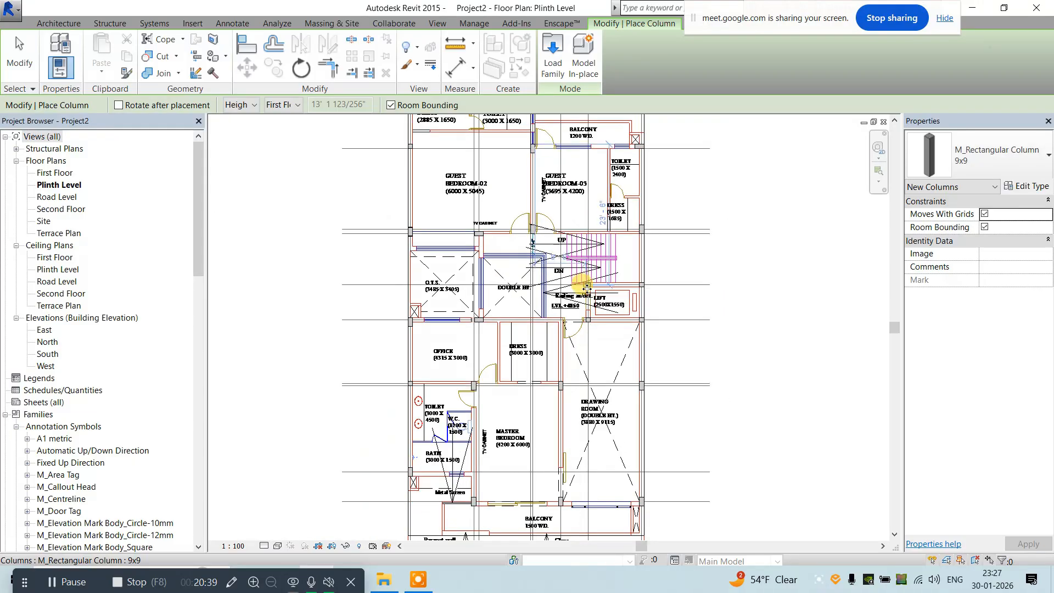
End column placement and inspect all placed columns and walls in the default 3D view.
middle_drag(586, 287, 522, 344)
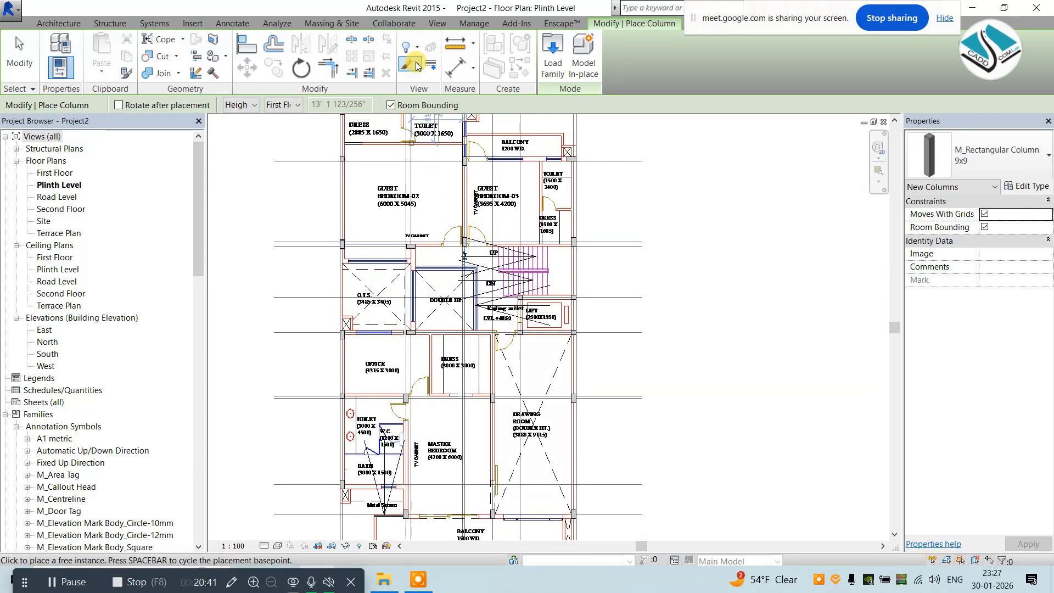
key(Escape)
click(436, 24)
click(403, 58)
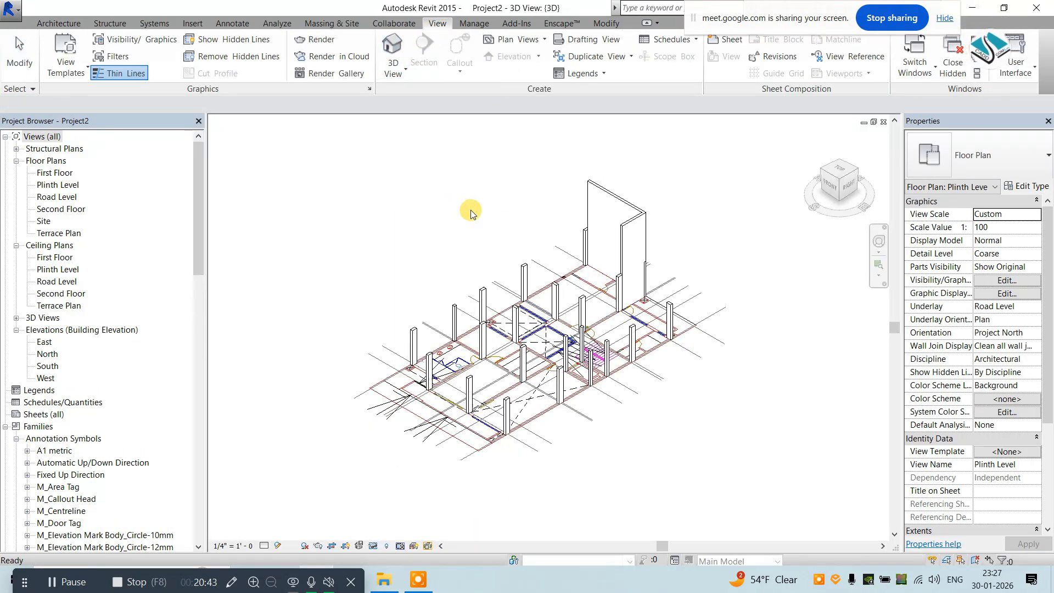
shift+middle_drag(587, 289, 624, 288)
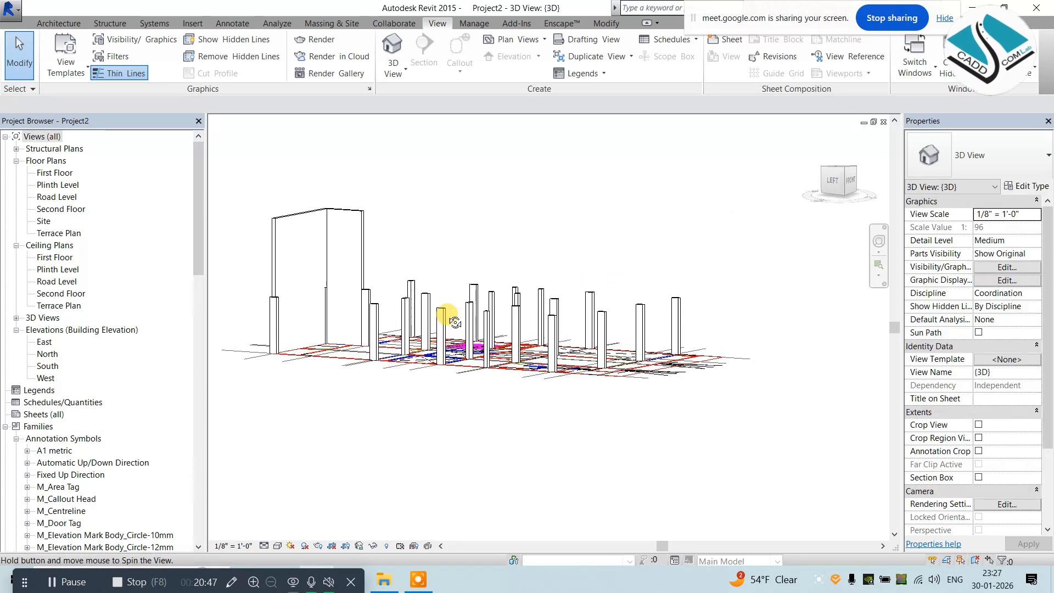
middle_drag(414, 305, 487, 311)
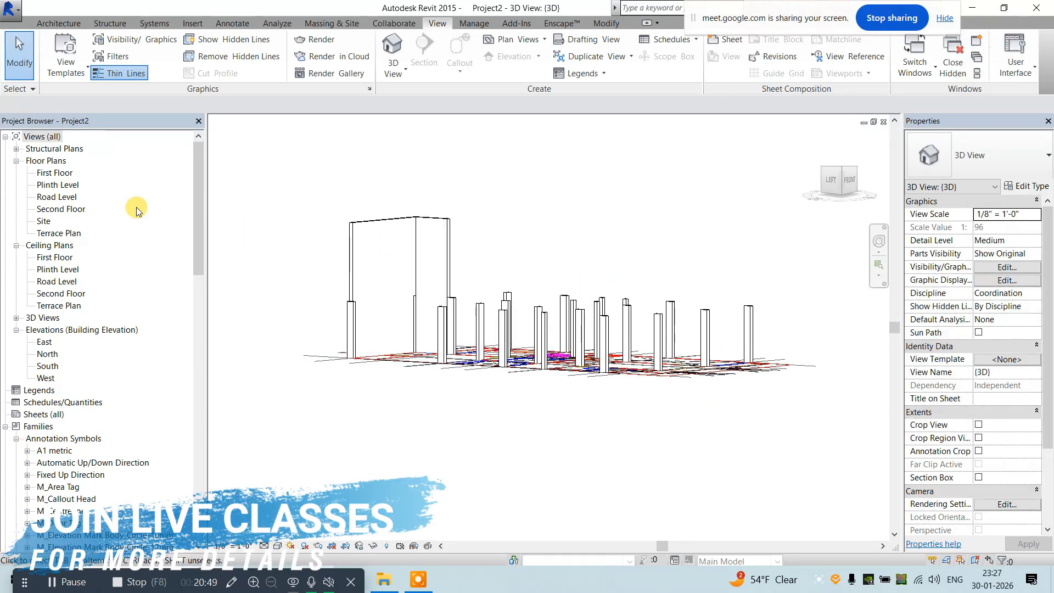
Return to the Plinth Level floor plan and check the properties of the wall between TOILET (3000 X 1650) and the BALCONY.
double_click(58, 184)
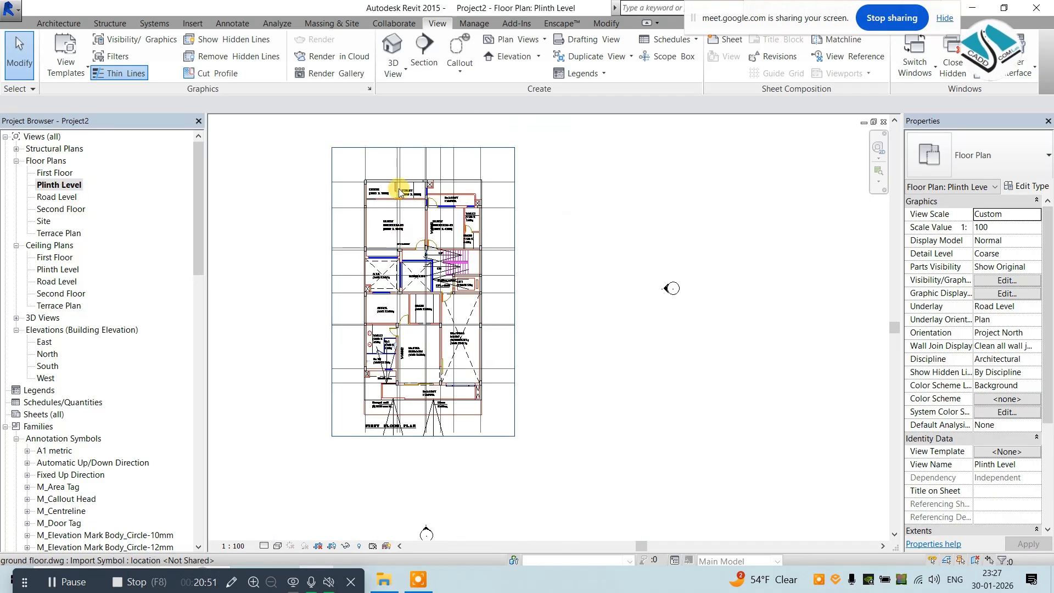
scroll(434, 192, up, 6)
click(444, 227)
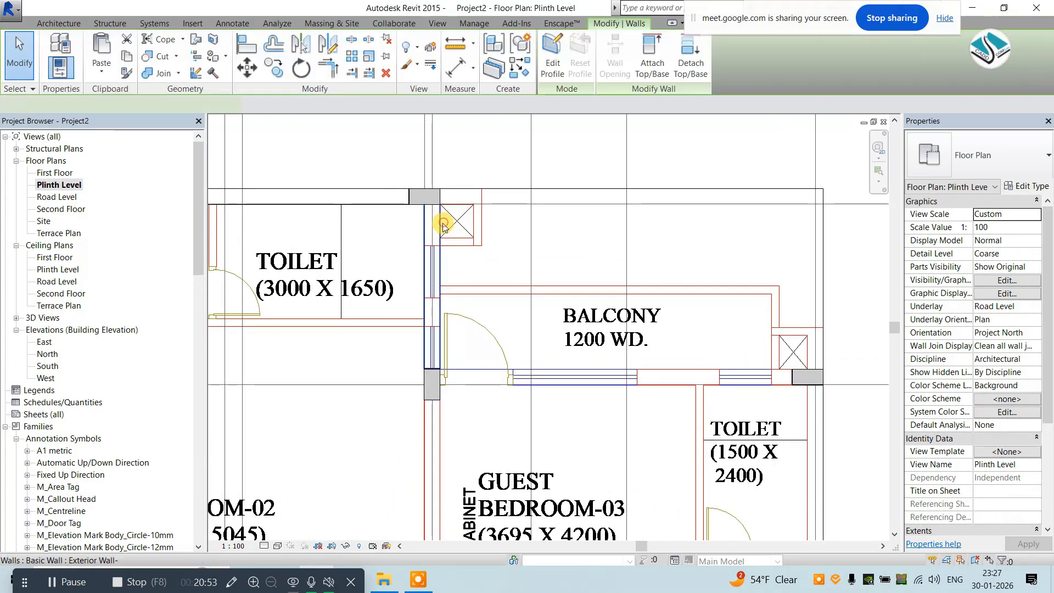
scroll(432, 369, up, 4)
scroll(406, 185, down, 5)
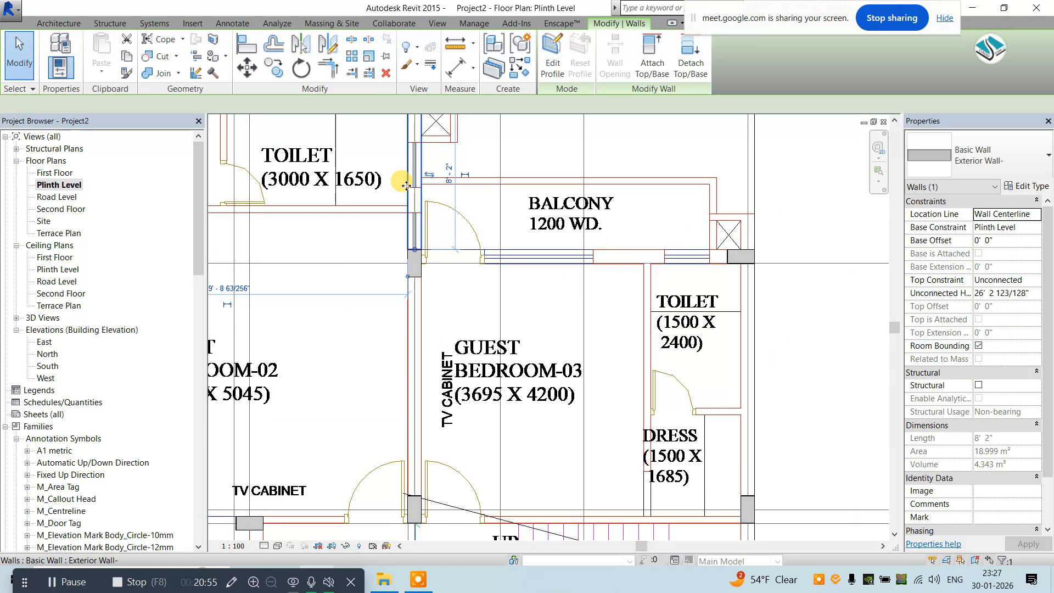
scroll(406, 185, down, 3)
key(Escape)
scroll(393, 208, up, 3)
click(66, 24)
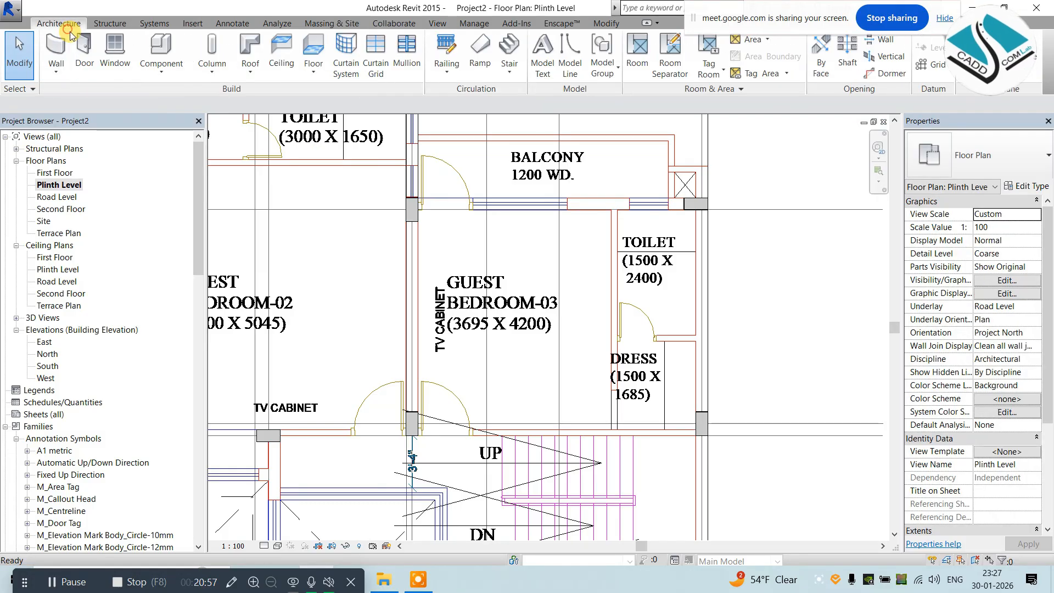
scroll(406, 211, up, 6)
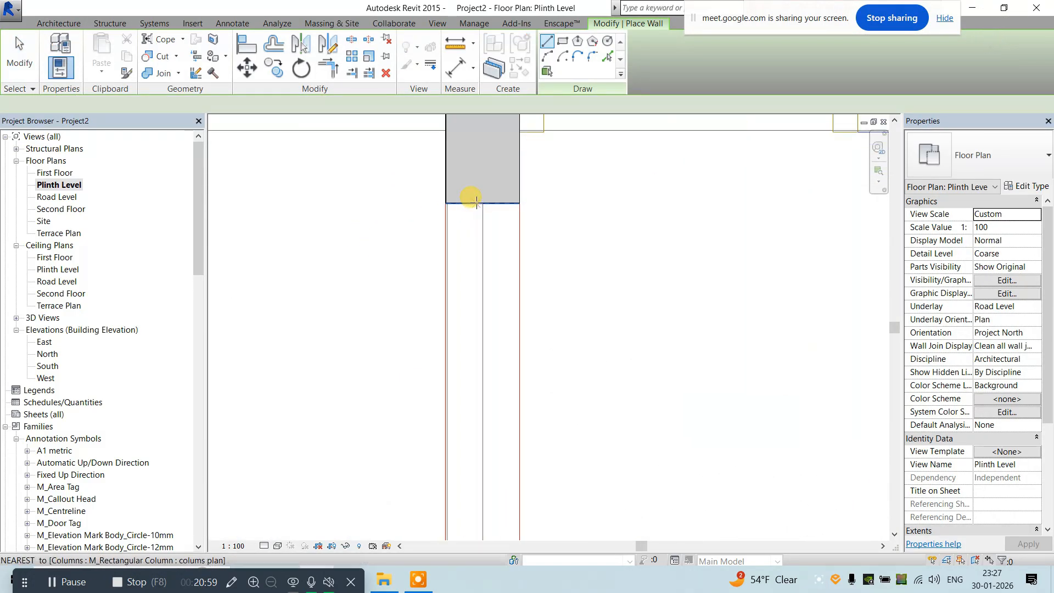
click(476, 203)
scroll(427, 167, down, 4)
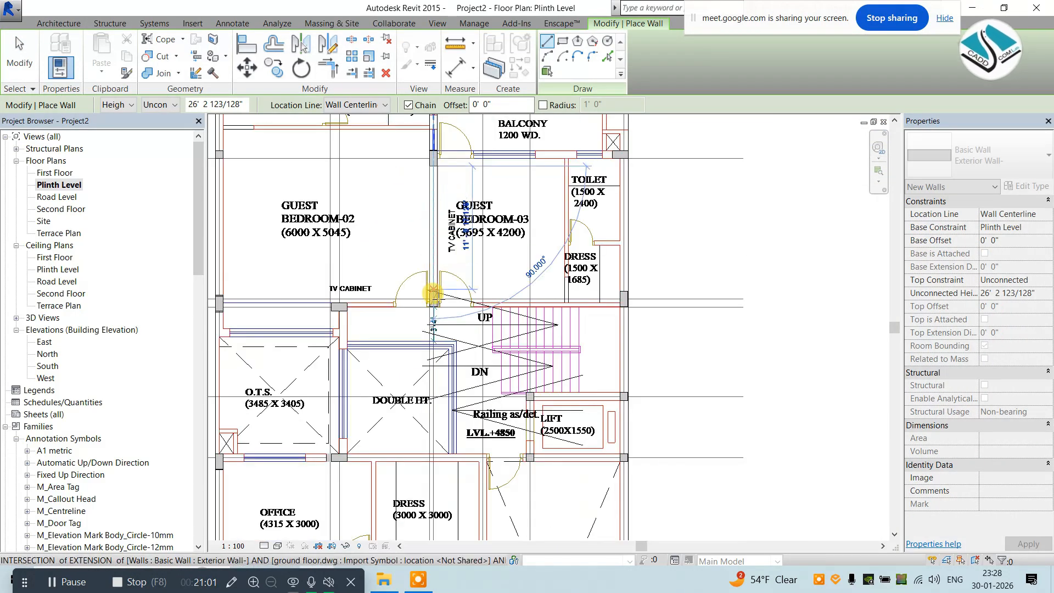
scroll(430, 288, up, 2)
scroll(434, 286, down, 1)
middle_drag(433, 290, 374, 418)
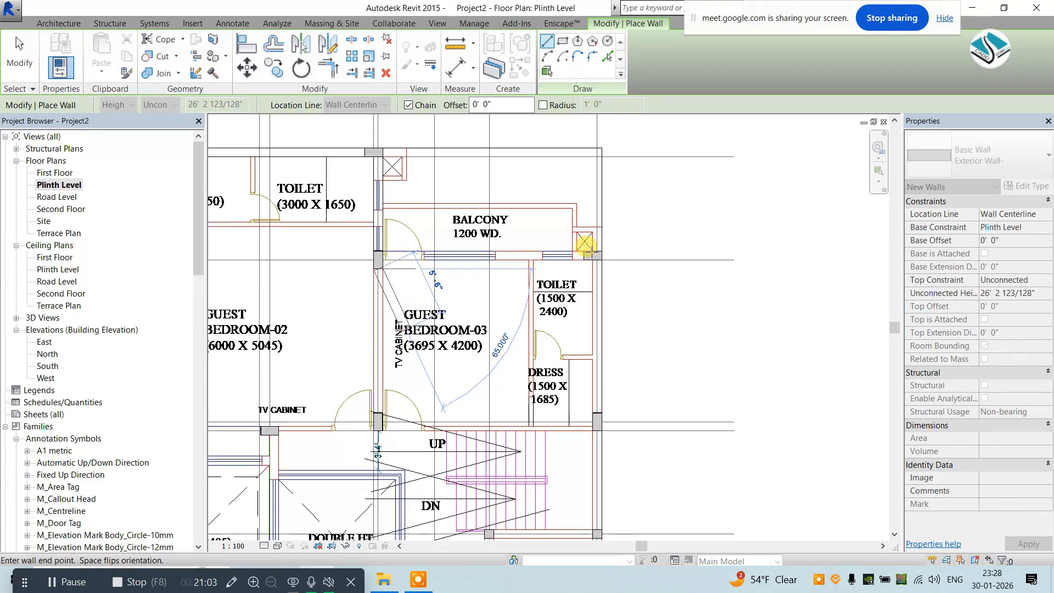
scroll(589, 253, up, 4)
scroll(542, 260, up, 1)
scroll(564, 262, down, 4)
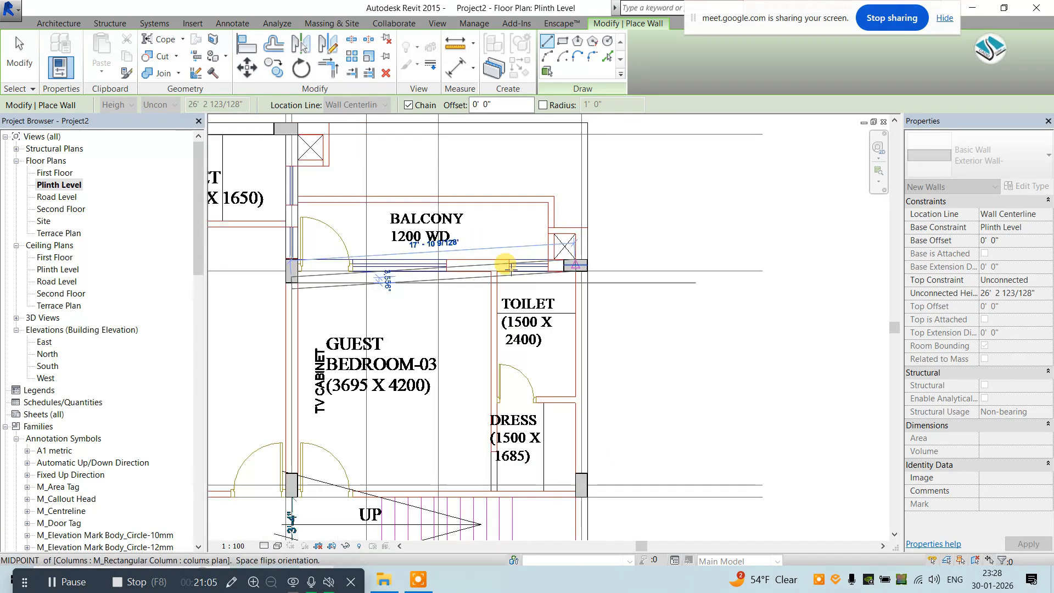
Draw an Exterior Wall about 14'-11" long between BALCONY 1200 WD. and GUEST BEDROOM-03, ending at the column beside the duct.
scroll(349, 272, up, 4)
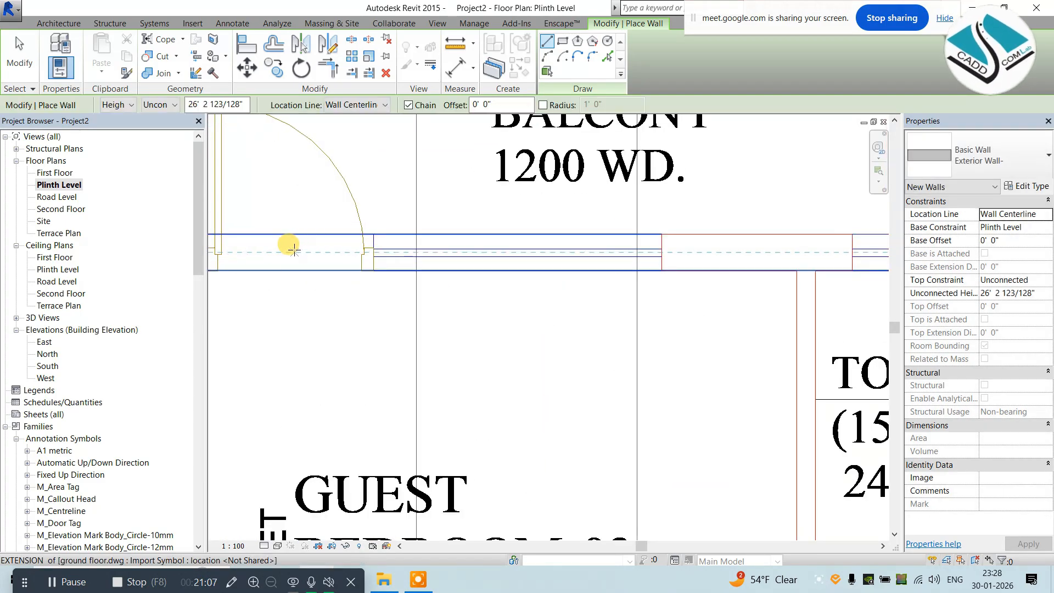
click(387, 253)
scroll(423, 265, down, 2)
scroll(506, 264, up, 6)
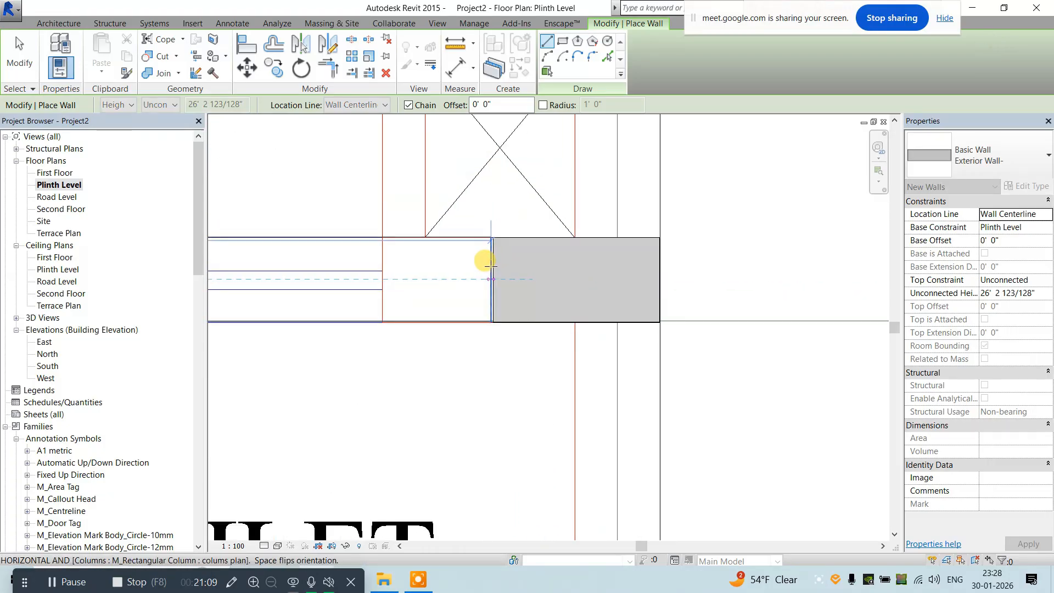
scroll(497, 275, up, 4)
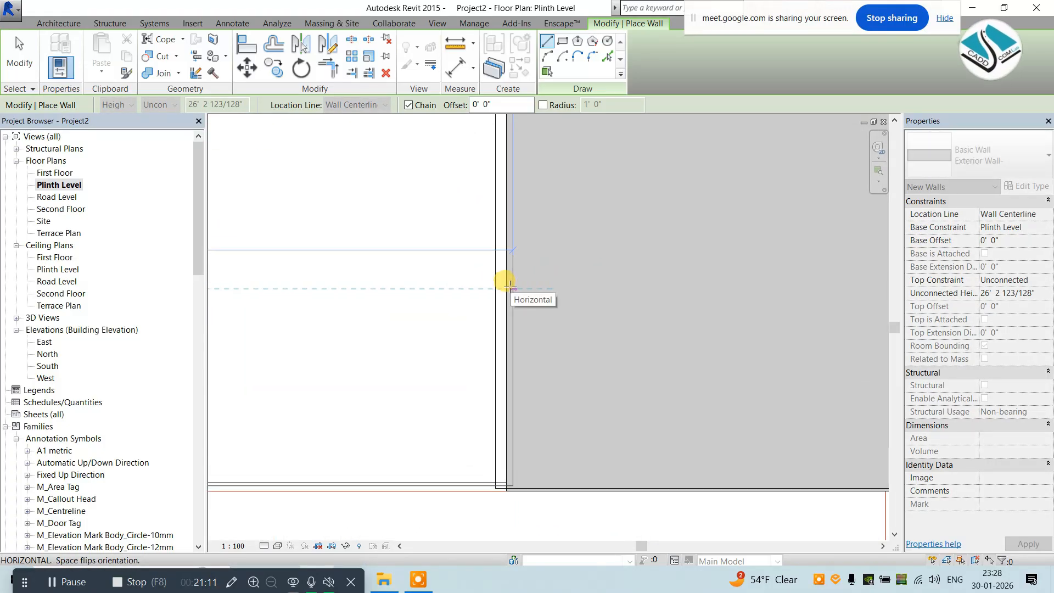
click(506, 282)
scroll(600, 252, down, 8)
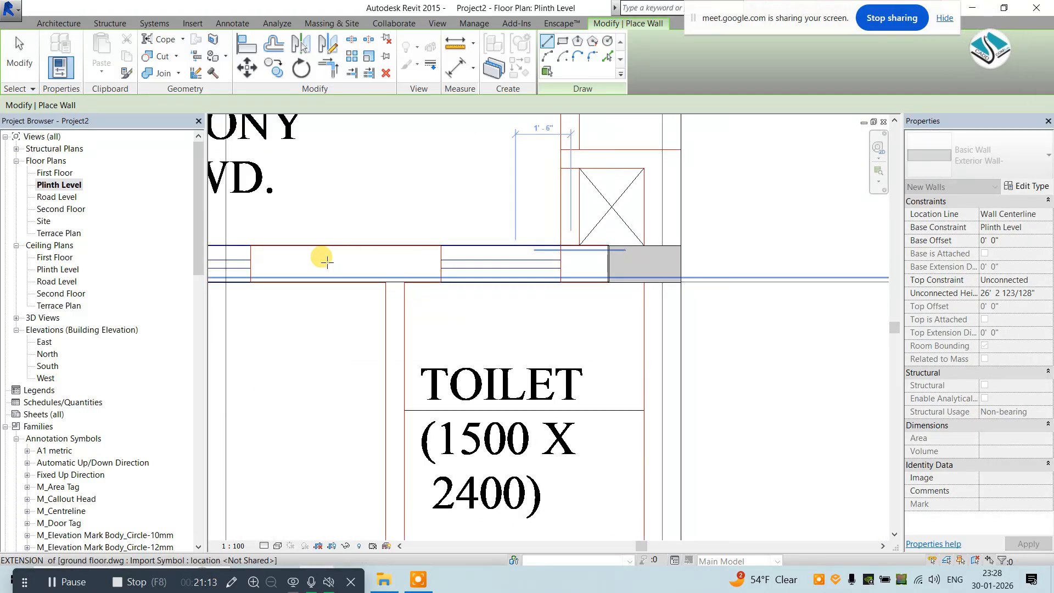
scroll(388, 263, up, 2)
key(Escape)
key(Escape)
Extend the balcony door end of the wall between BALCONY 1200 WD. and GUEST BEDROOM-03 to the column face.
click(433, 266)
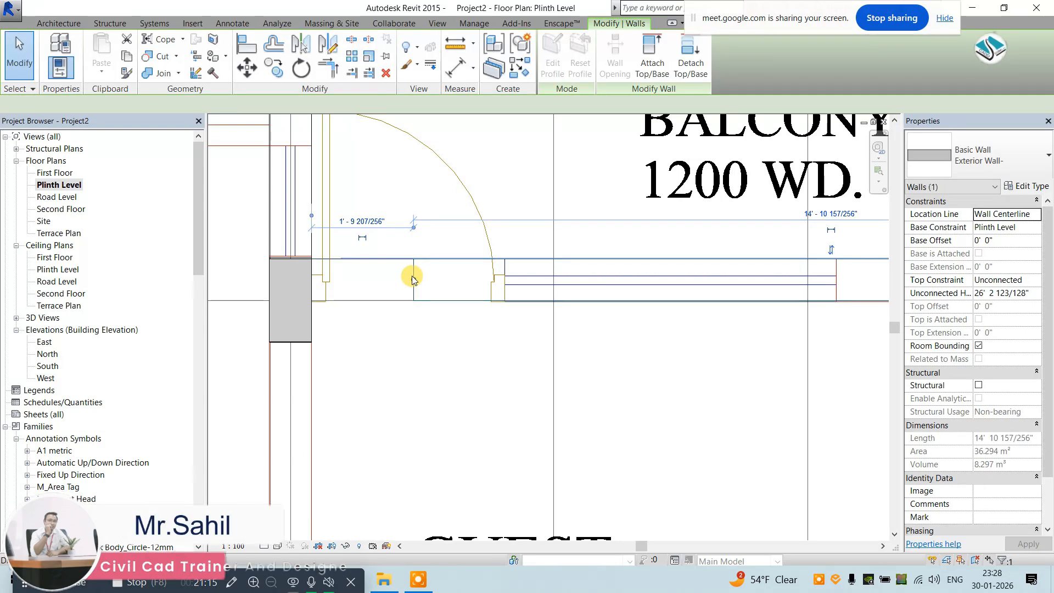
drag(356, 278, 320, 278)
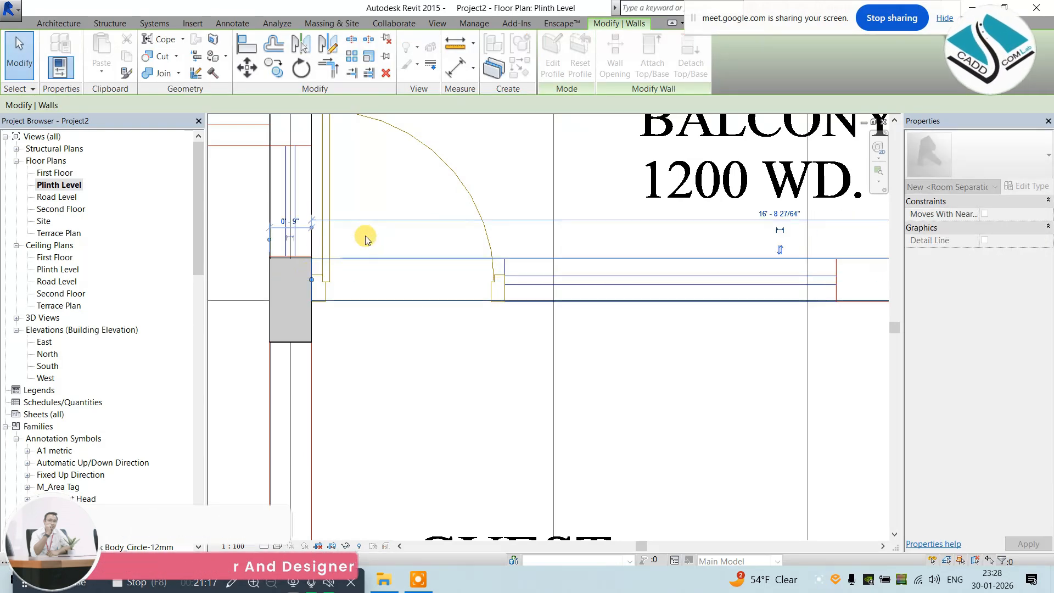
key(Escape)
Draw the Exterior Wall from the column beside TOILET (1500 X 2400) down the building's edge to the DRAWING ROOM's balcony-side corner column.
scroll(366, 240, down, 7)
middle_drag(613, 241, 428, 227)
scroll(428, 227, up, 1)
scroll(552, 229, down, 4)
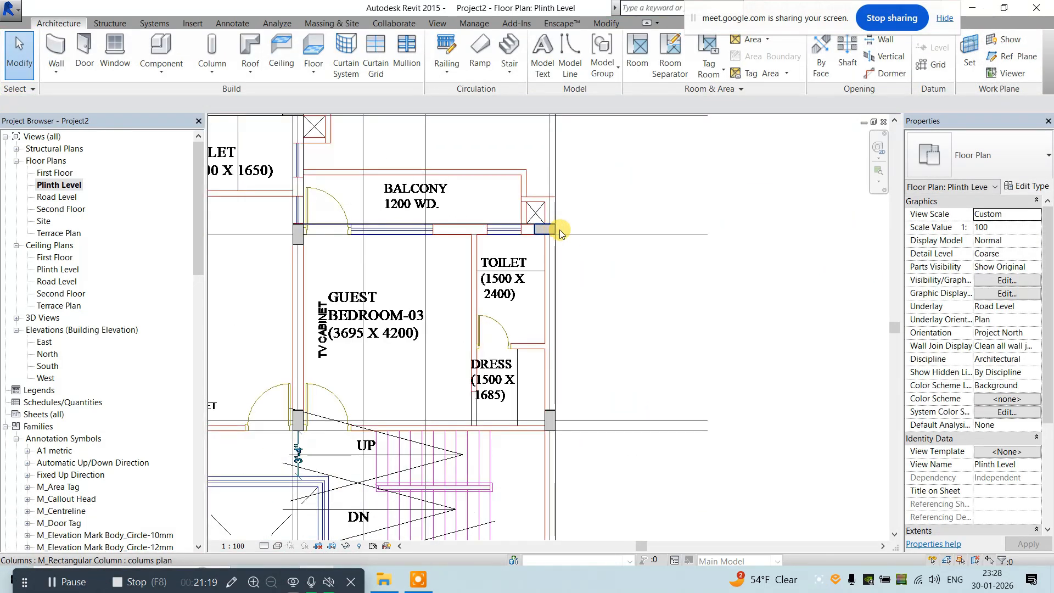
scroll(569, 225, up, 2)
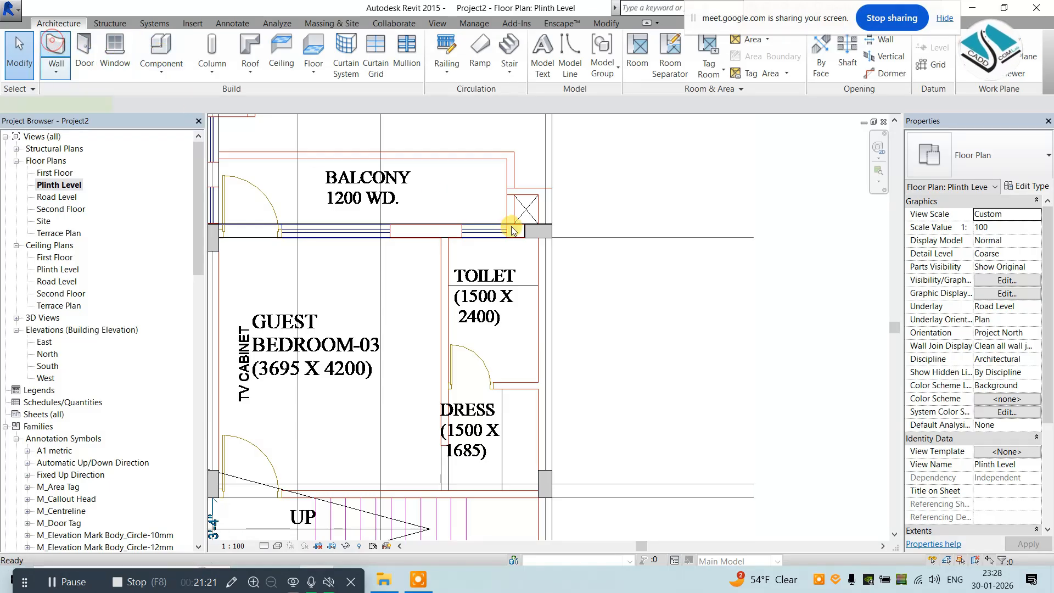
scroll(517, 228, up, 6)
click(571, 250)
scroll(553, 173, down, 2)
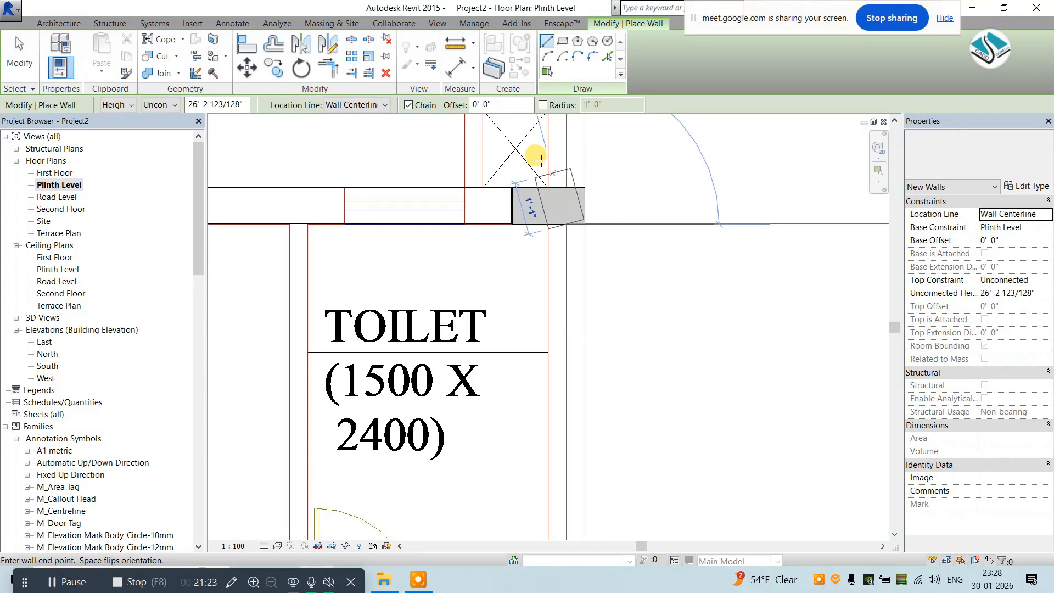
scroll(541, 160, down, 10)
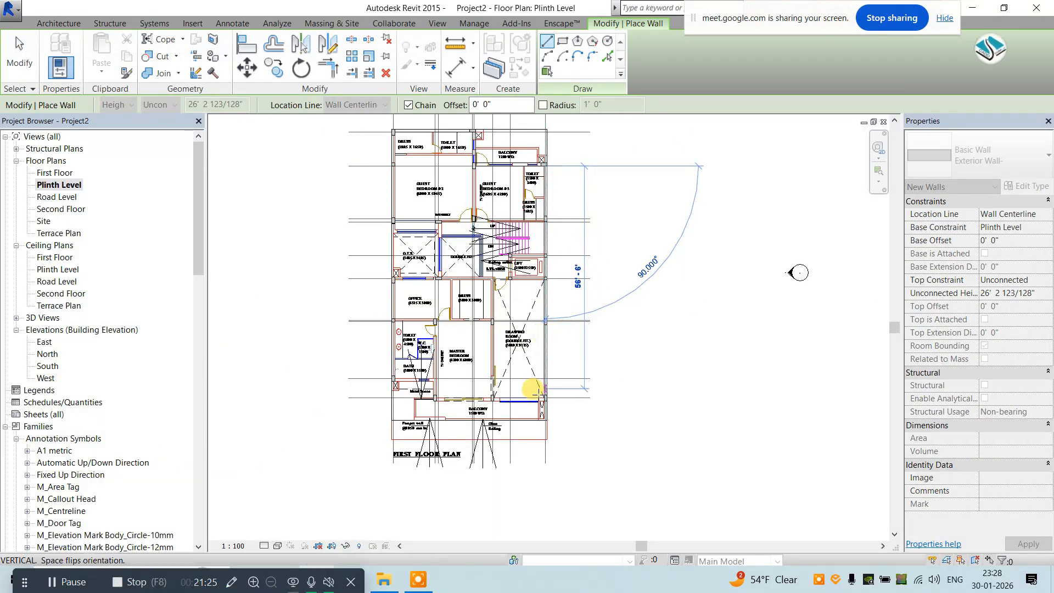
scroll(531, 388, up, 7)
scroll(577, 301, up, 4)
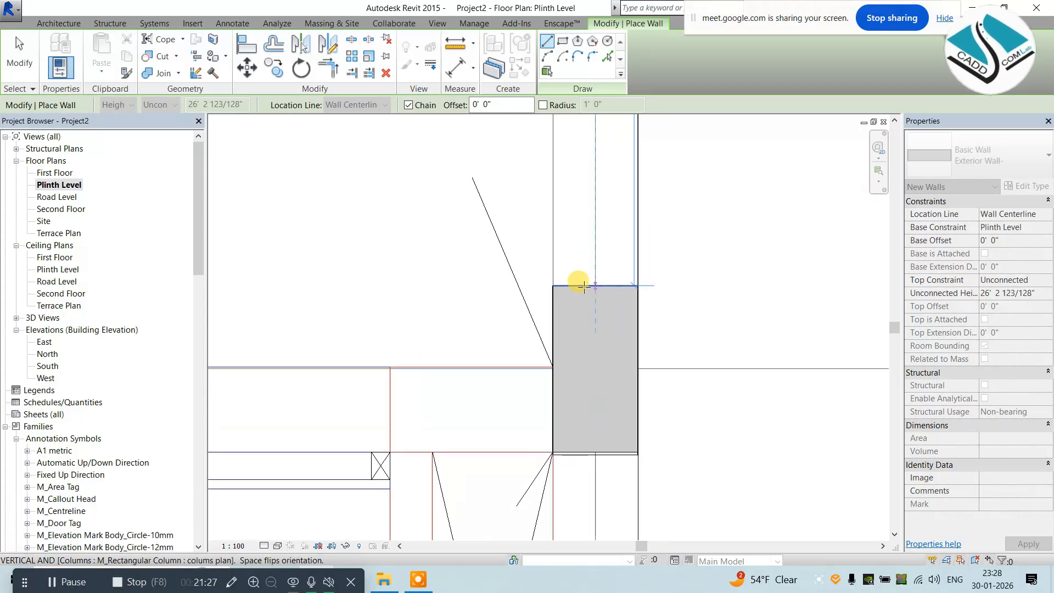
scroll(584, 233, down, 4)
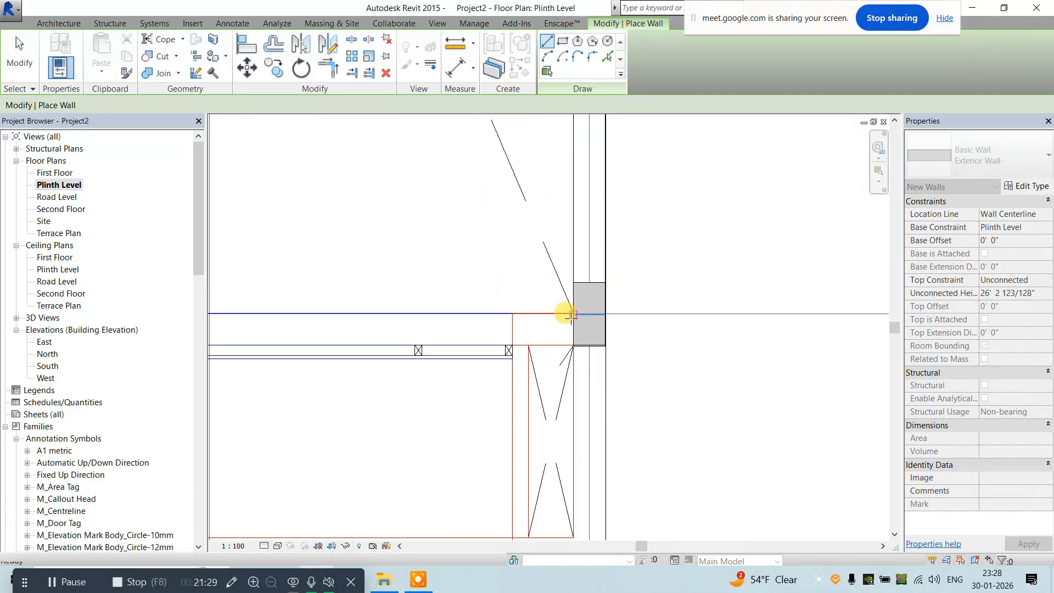
Draw the Exterior Wall between DRAWING ROOM and BALCONY 1500 WD., from the outer corner column to the MASTER BEDROOM column.
scroll(571, 314, down, 5)
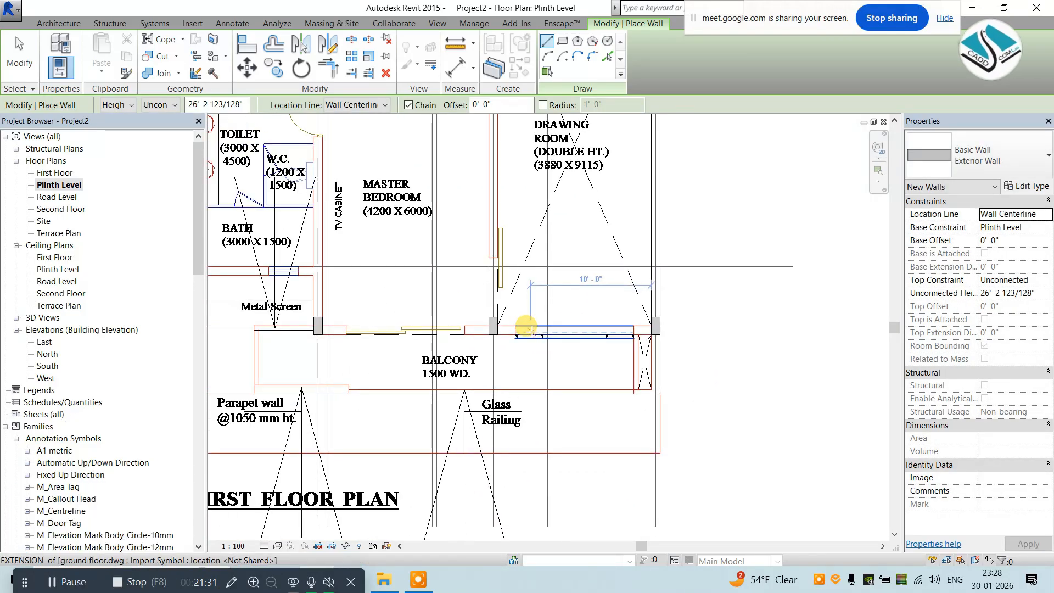
scroll(656, 327, up, 5)
click(699, 328)
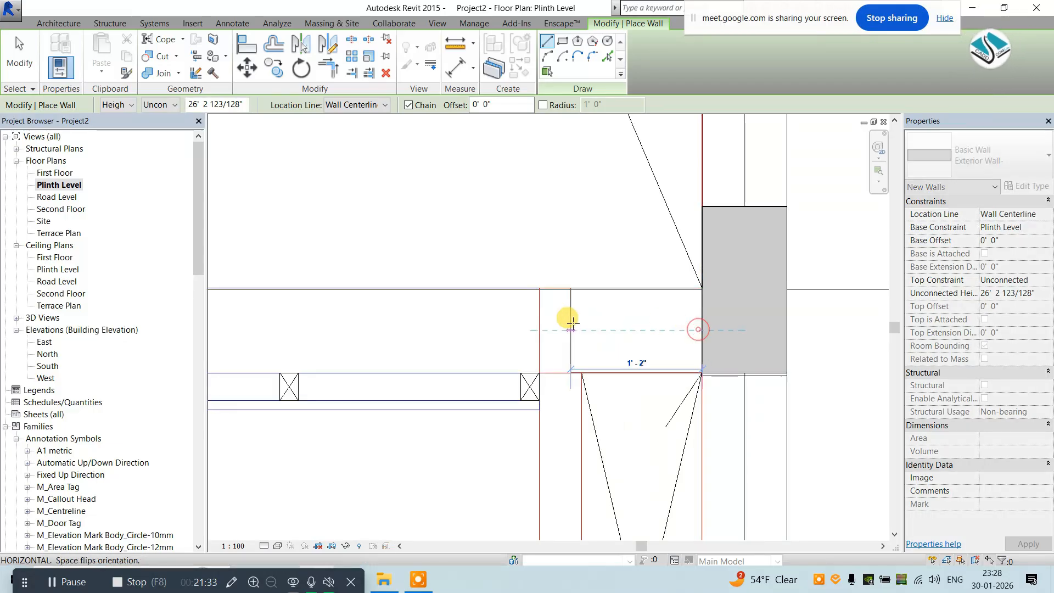
scroll(483, 318, down, 5)
scroll(549, 338, up, 8)
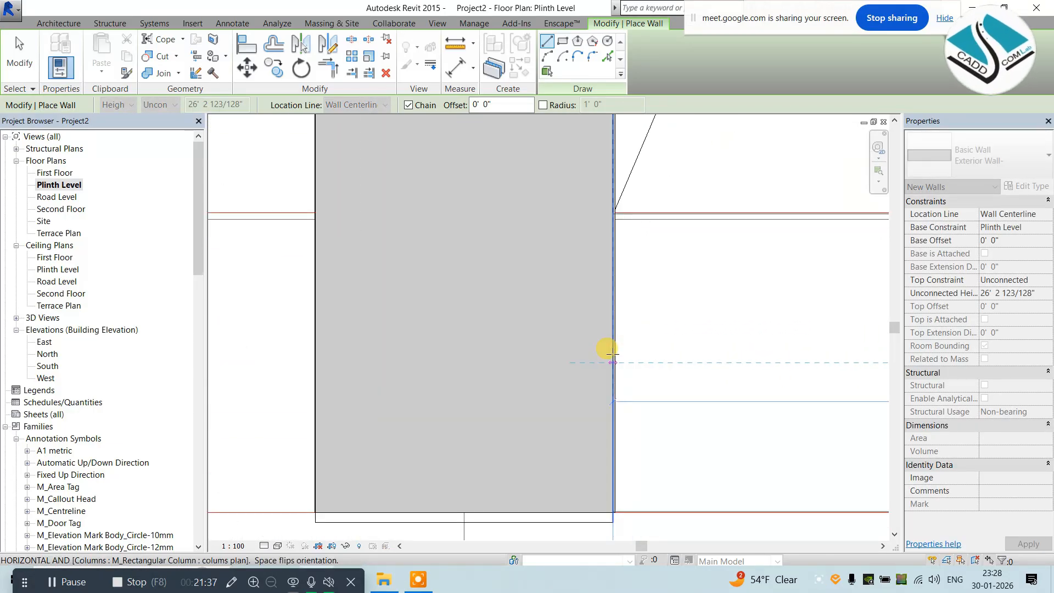
scroll(671, 335, down, 2)
key(Escape)
key(Escape)
Draw the Exterior Wall between MASTER BEDROOM and BALCONY 1500 WD., ending at the column beside the Metal Screen.
click(464, 350)
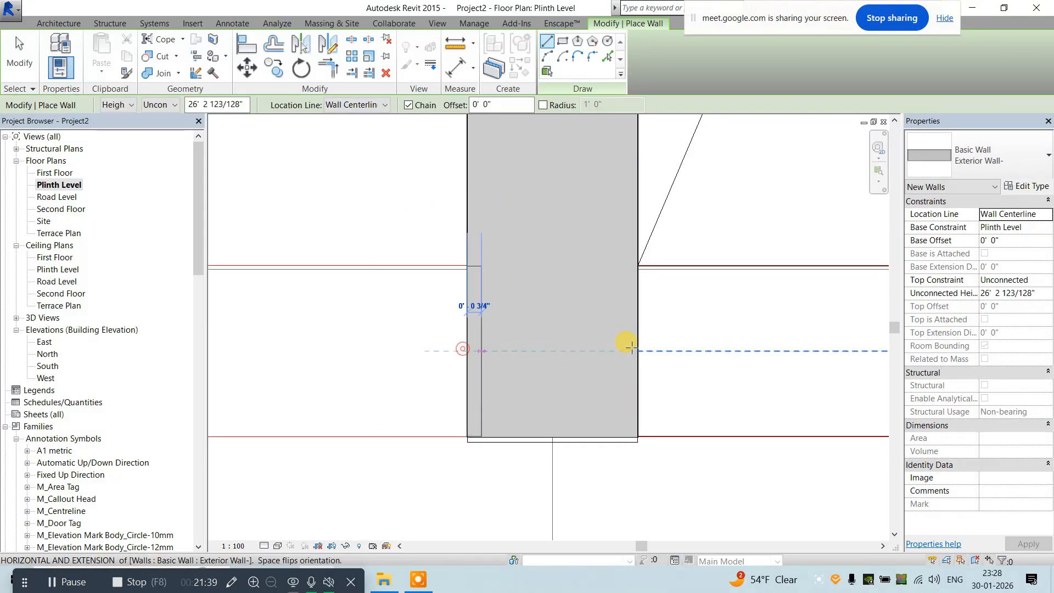
scroll(686, 337, down, 4)
scroll(350, 344, up, 6)
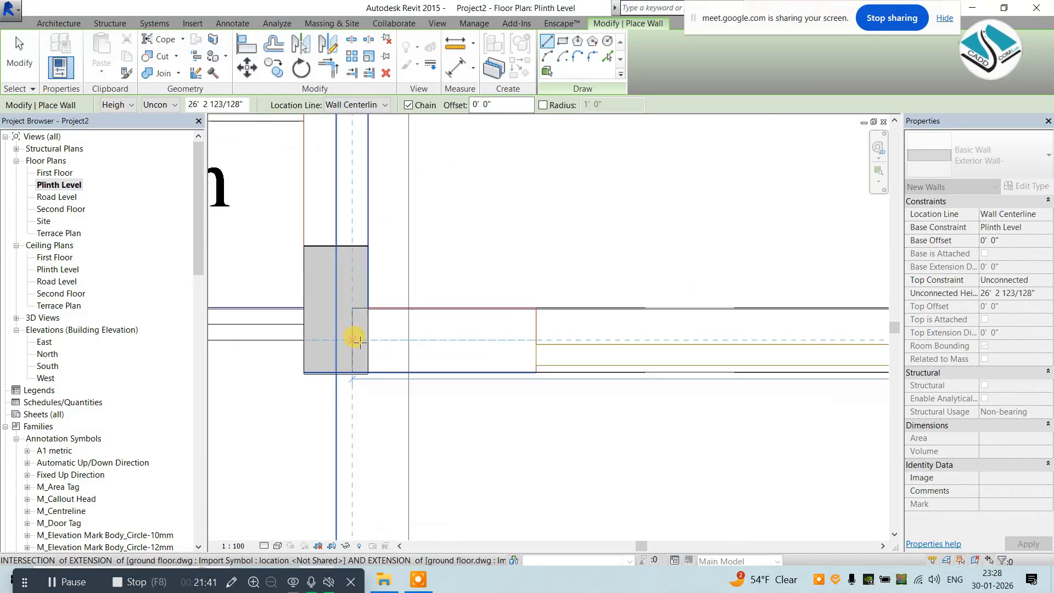
scroll(546, 341, down, 6)
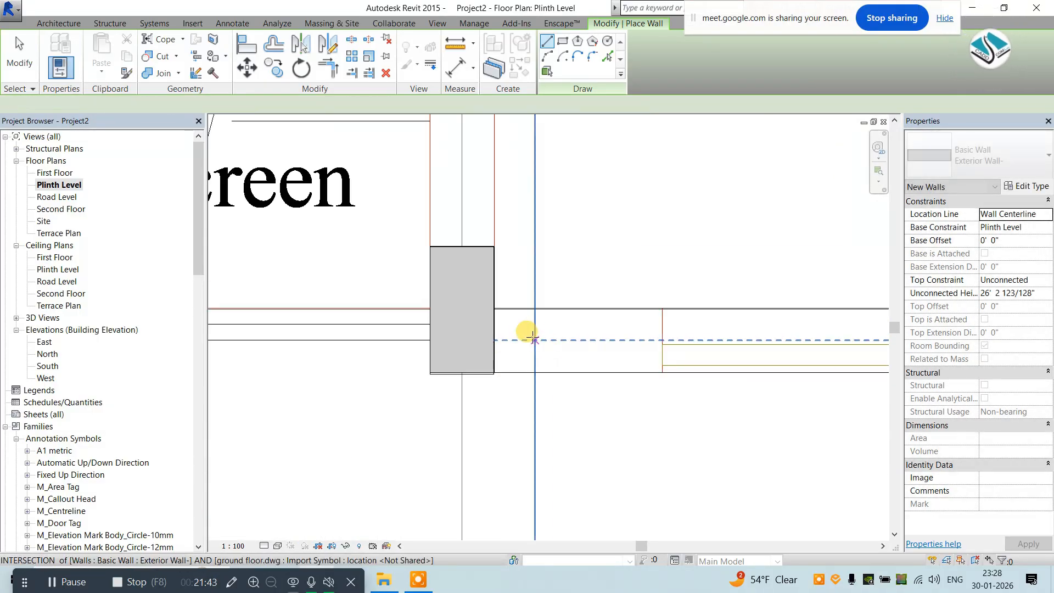
Draw an Exterior Wall about 4'-2" long from the Metal Screen column up to the far face of the BATH wall outline.
scroll(497, 278, down, 2)
scroll(548, 340, up, 5)
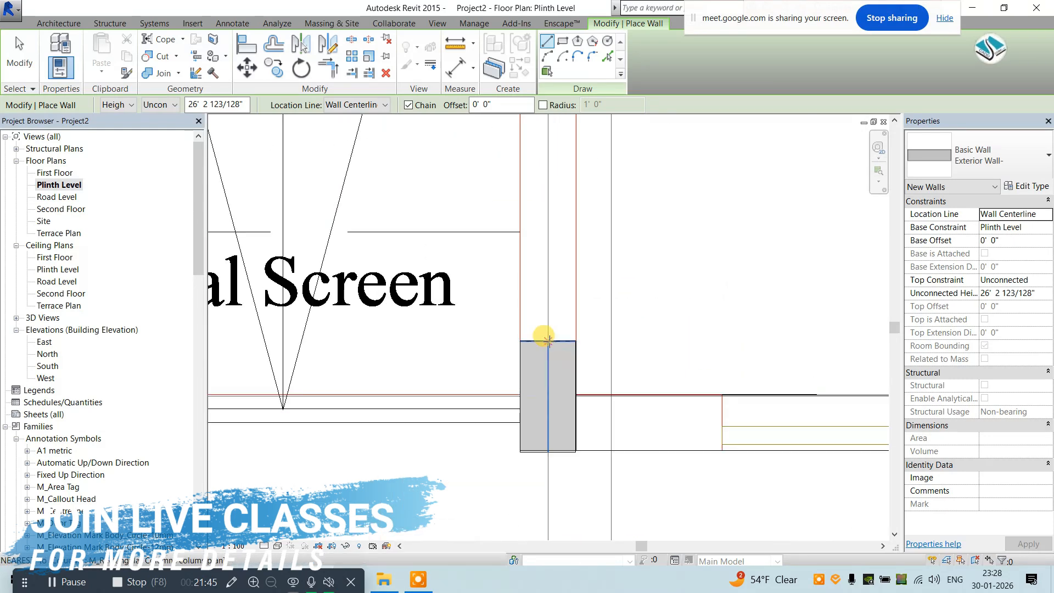
scroll(542, 341, up, 1)
click(543, 340)
scroll(567, 362, down, 5)
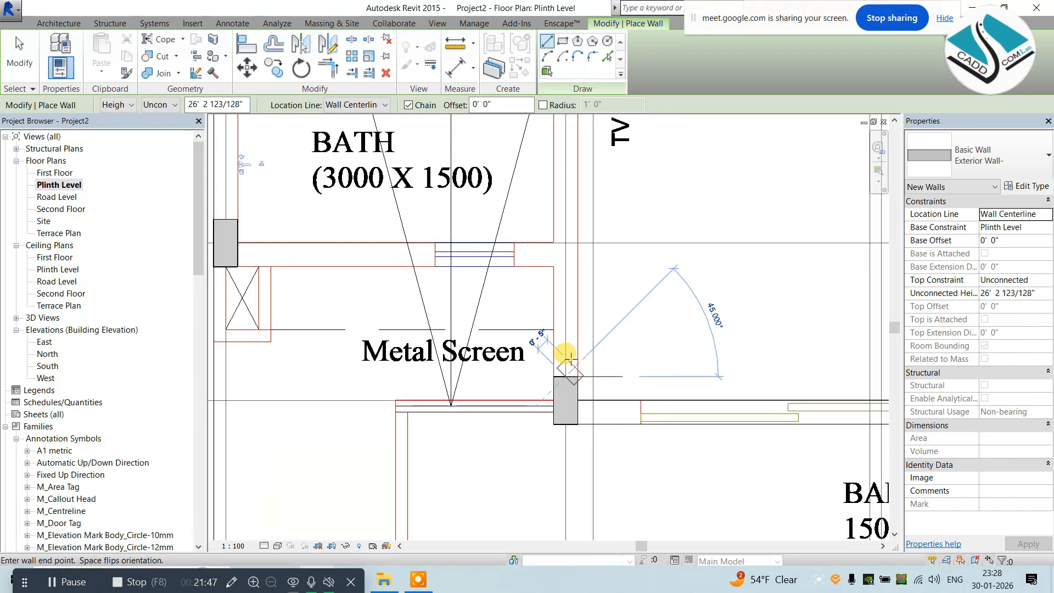
scroll(554, 258, up, 3)
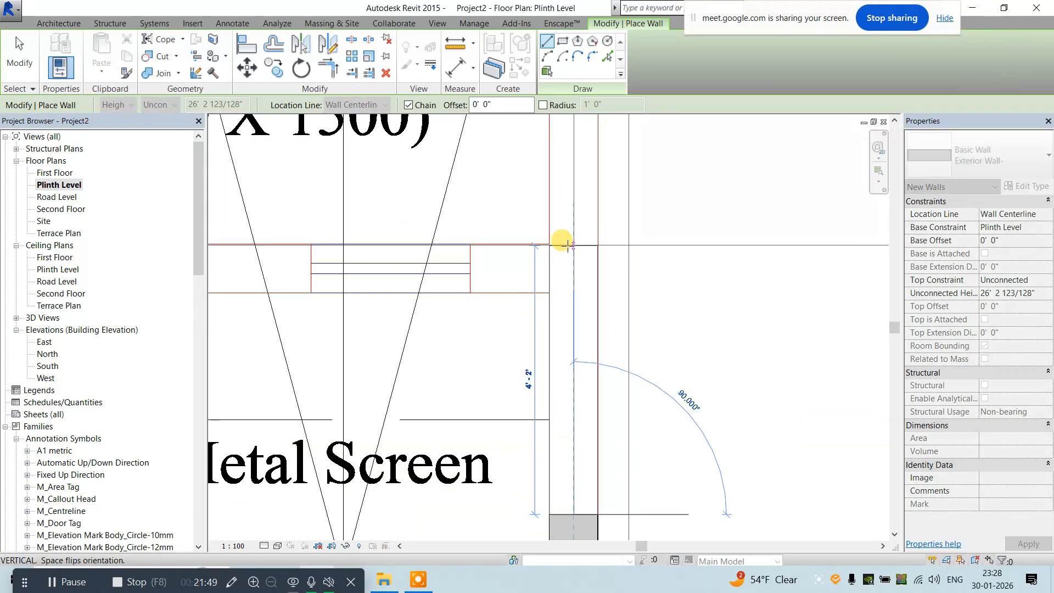
scroll(648, 278, down, 3)
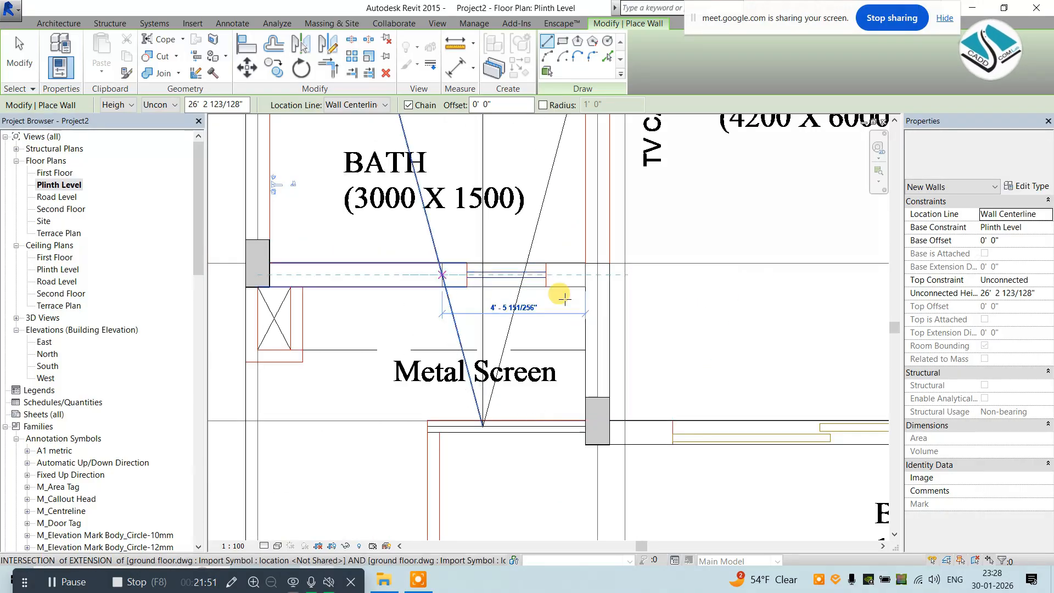
Draw the Exterior Wall between BATH and the Metal Screen area, ending at the outer column beside the duct.
scroll(497, 323, up, 5)
scroll(494, 328, up, 2)
click(467, 340)
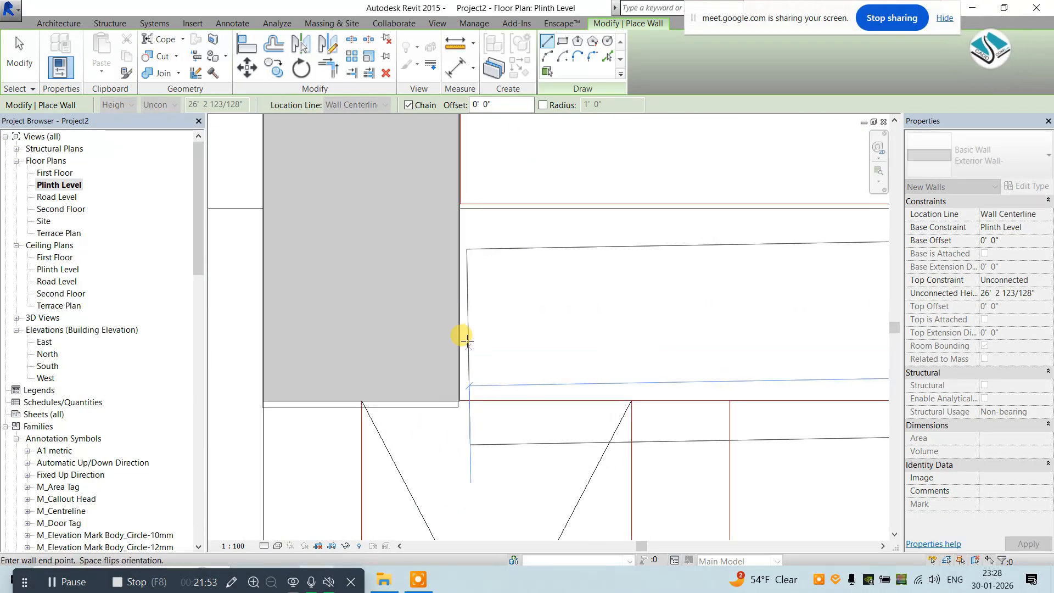
click(460, 330)
key(Escape)
scroll(463, 357, down, 4)
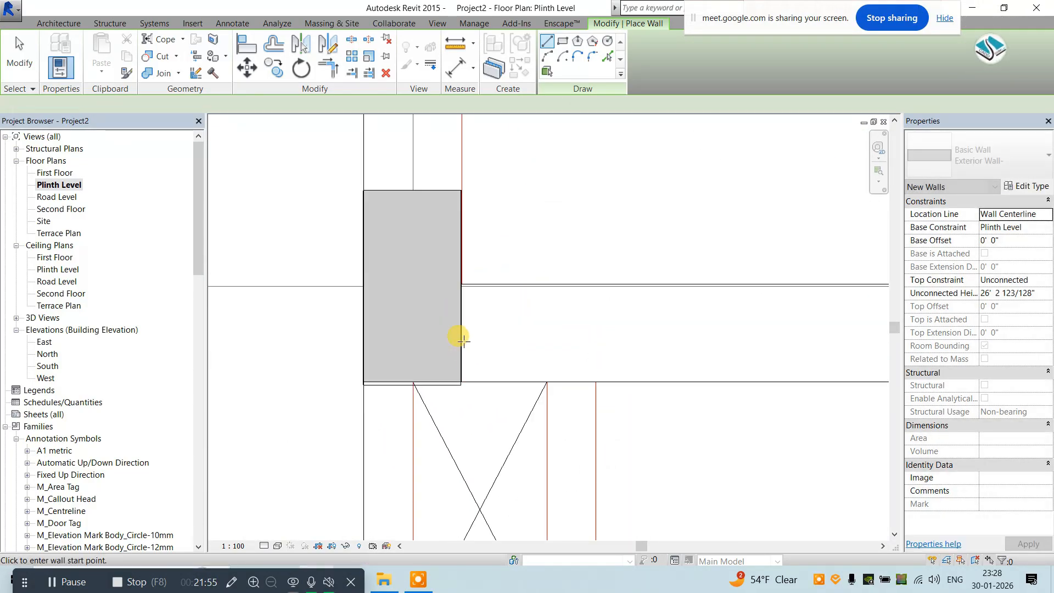
Draw the Exterior Wall along BATH and TOILET (3000 X 4500), from the column beside BATH to the 9x9 column at OFFICE.
scroll(440, 275, up, 3)
click(440, 275)
scroll(447, 282, down, 6)
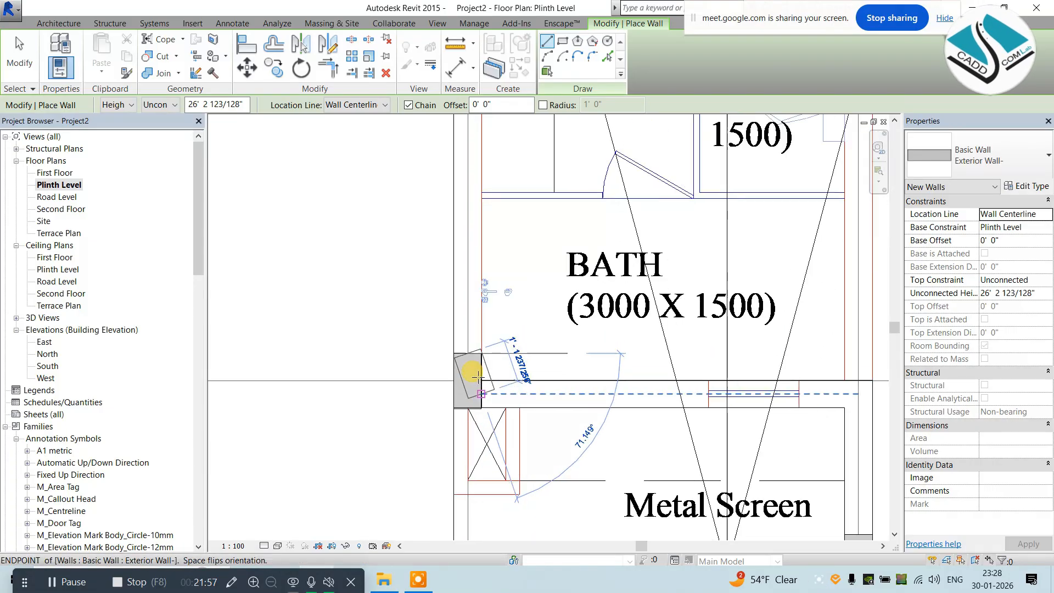
scroll(473, 237, down, 2)
scroll(466, 439, up, 7)
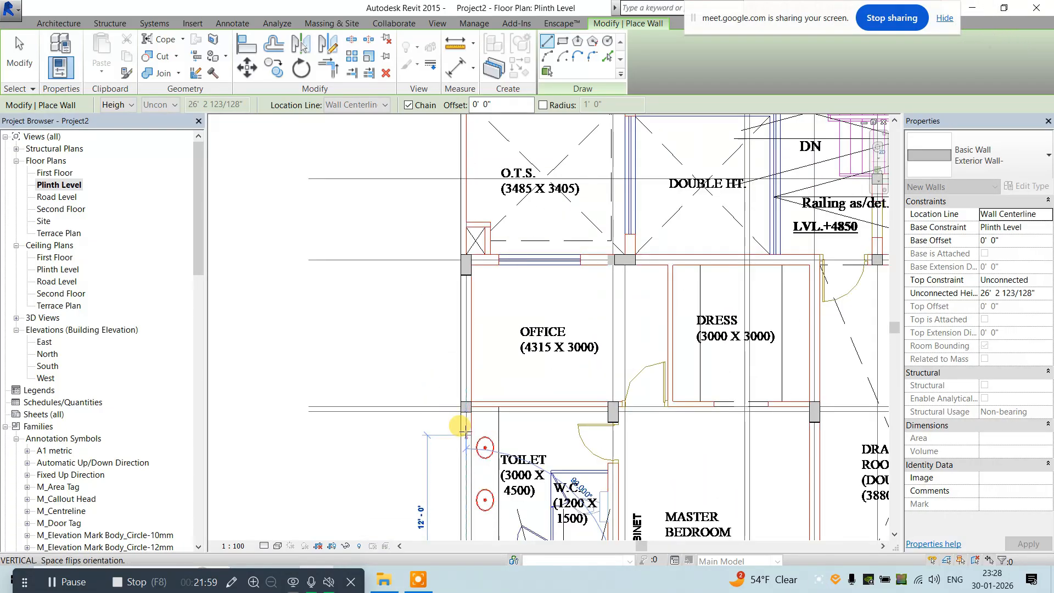
scroll(478, 386, up, 4)
click(499, 354)
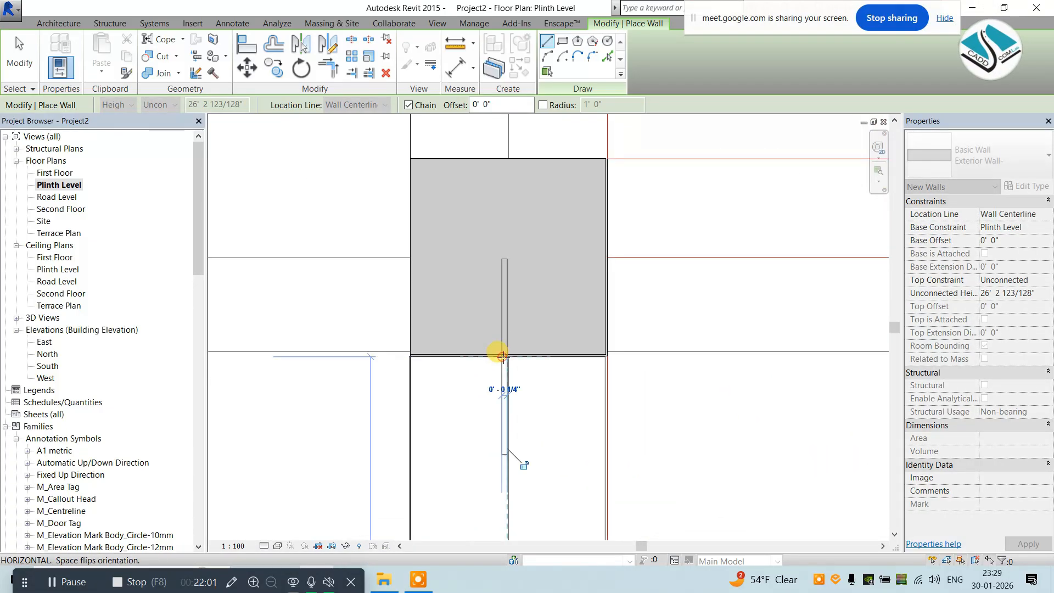
key(Escape)
Draw the Exterior Wall along the outer side of OFFICE, from the 9x9 column to the column at the O.T.S. corner.
scroll(499, 384, down, 5)
scroll(500, 306, up, 3)
scroll(500, 306, up, 2)
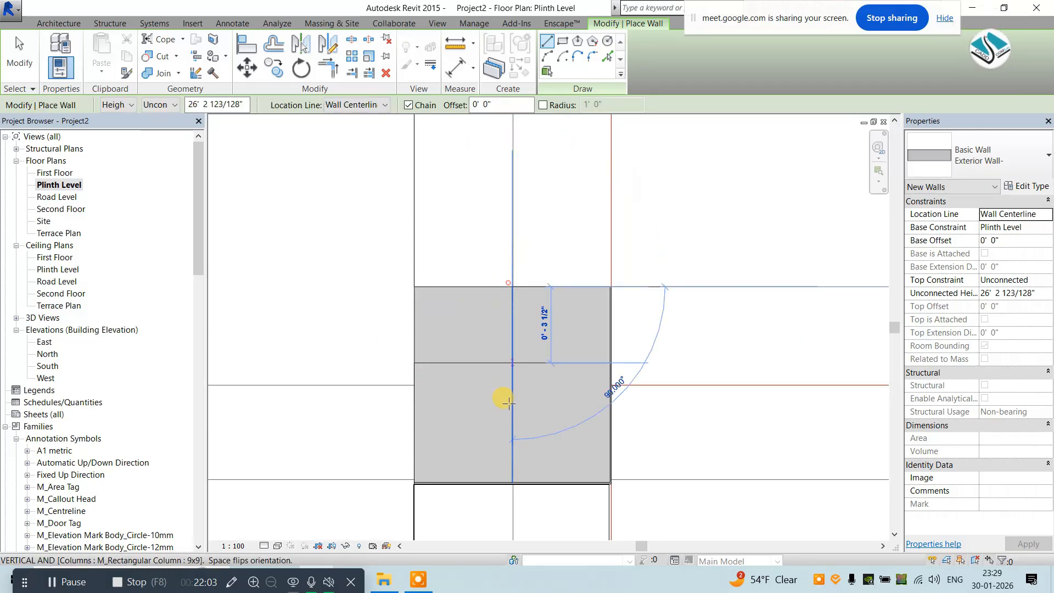
scroll(505, 402, down, 3)
scroll(499, 236, up, 6)
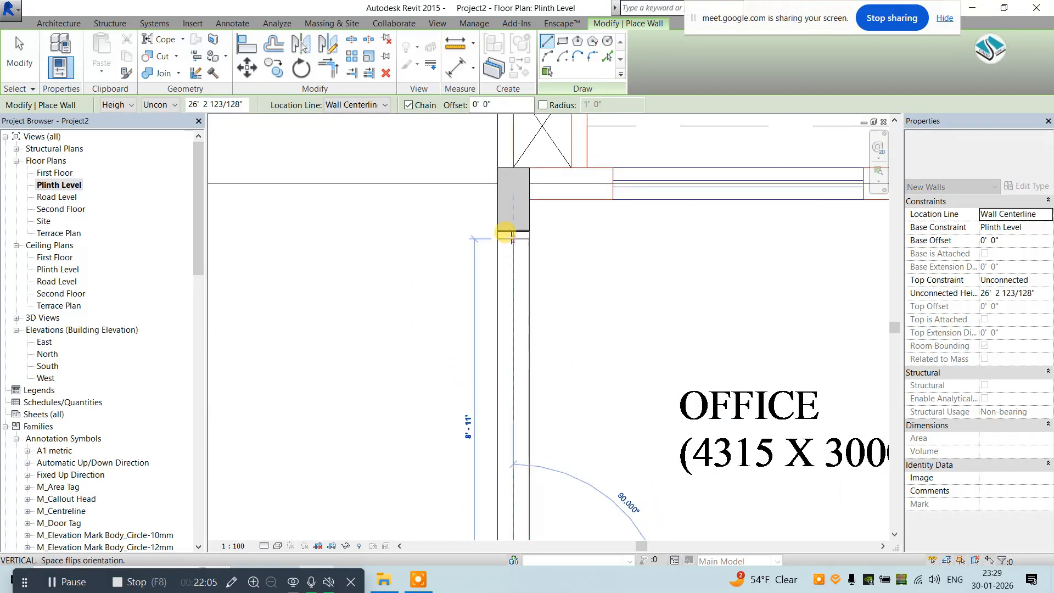
scroll(505, 234, up, 6)
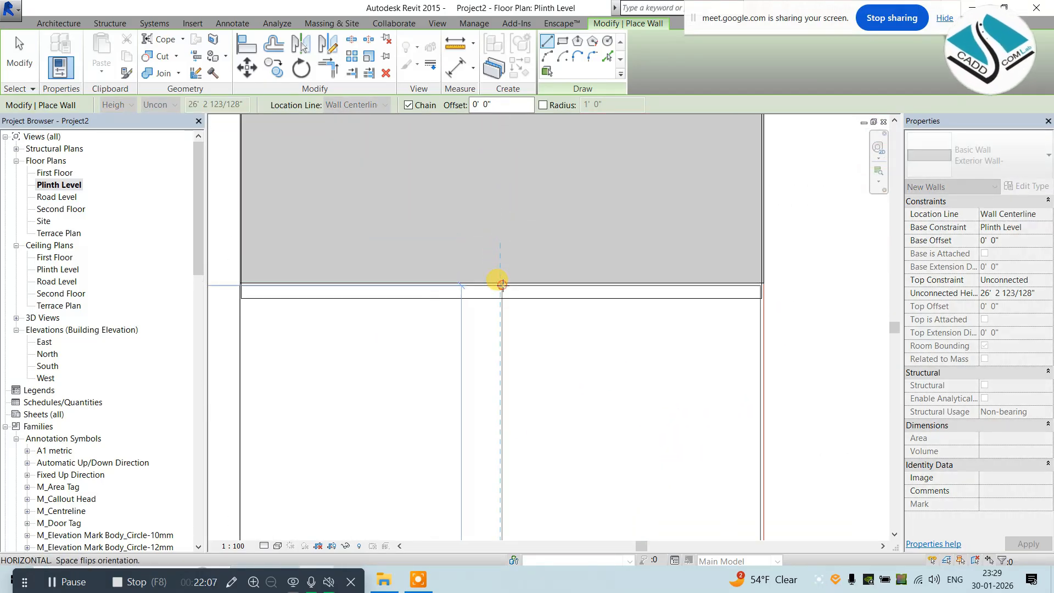
Duplicate the Exterior Wall- type as a new basic wall type named 5".
scroll(501, 284, down, 5)
scroll(507, 242, up, 3)
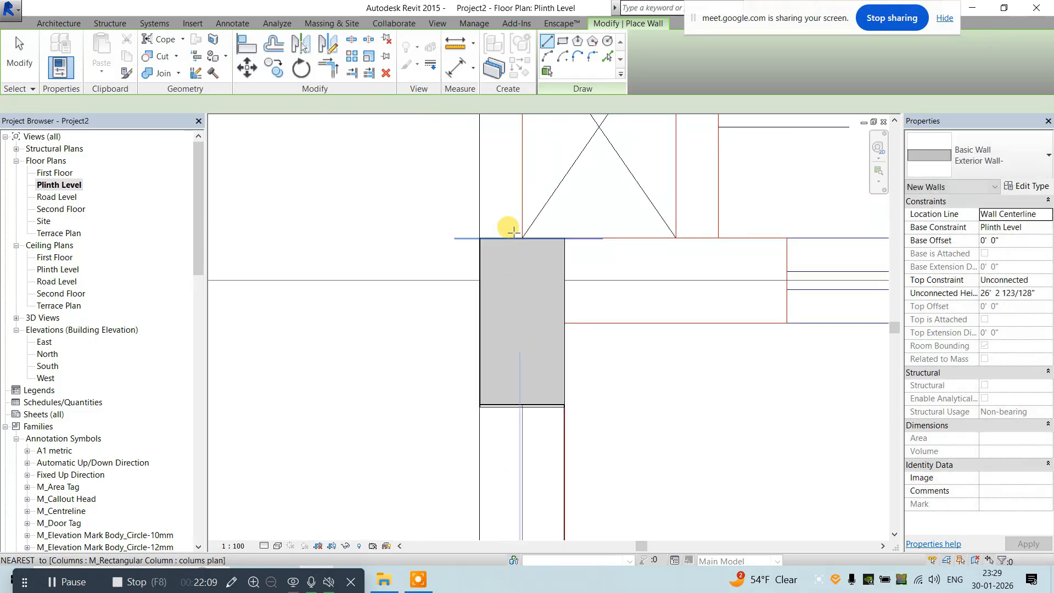
scroll(513, 236, down, 5)
middle_drag(483, 289, 485, 357)
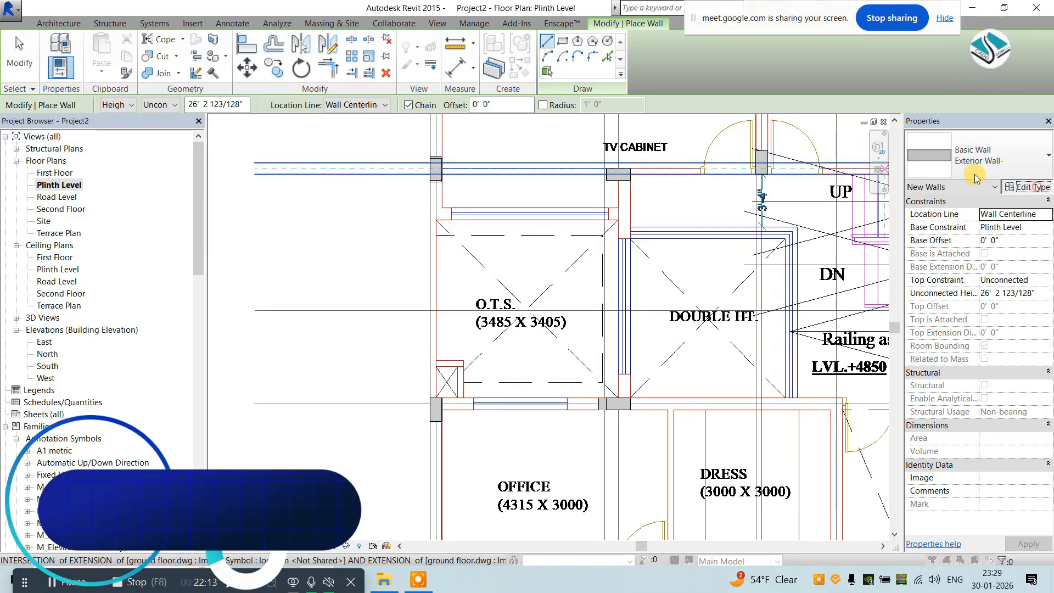
click(1027, 186)
click(713, 122)
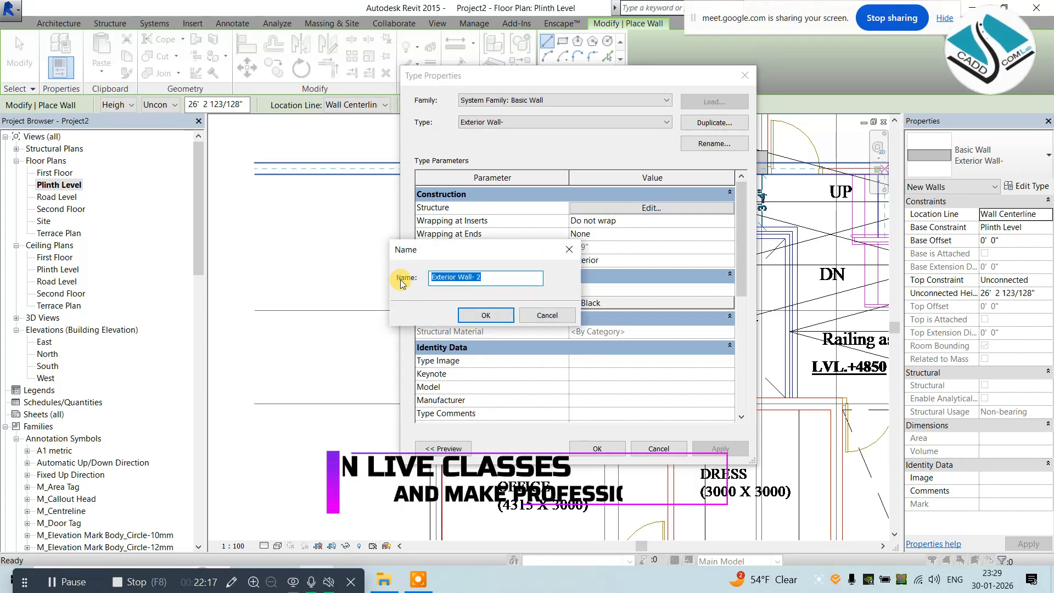
key(Return)
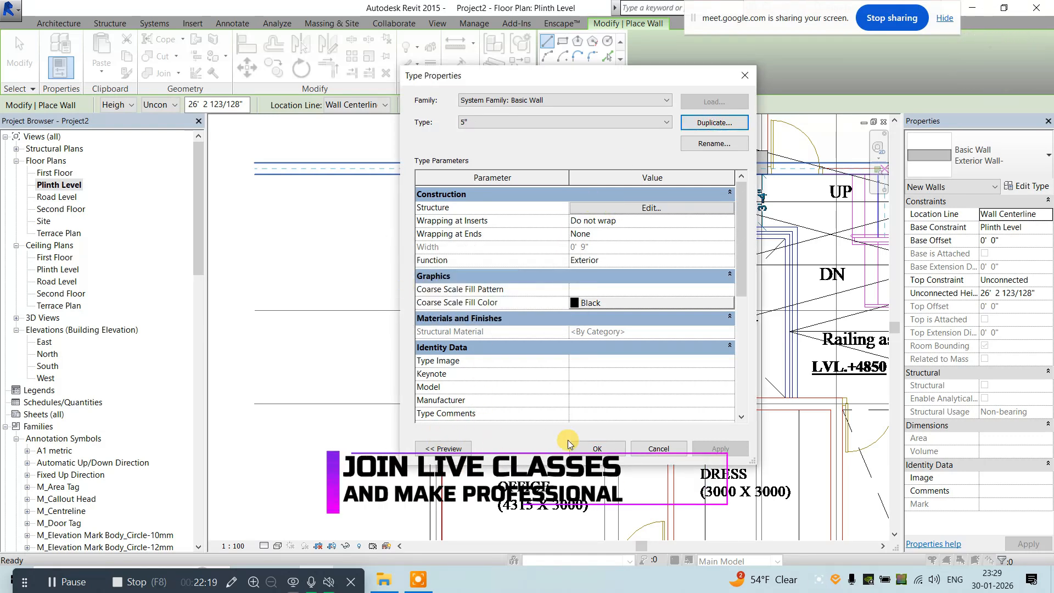
Edit the structure of the 5" wall type so its structural layer thickness matches the type name.
click(1028, 192)
click(674, 203)
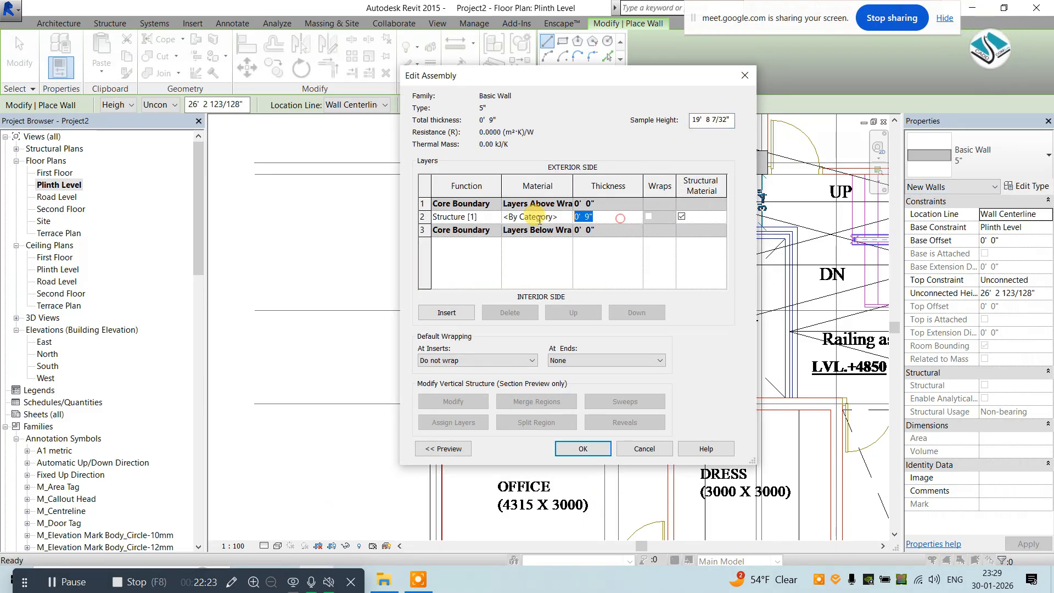
click(581, 451)
click(589, 449)
Draw a 5" wall about 13'-7" long along the outer side of O.T.S., from the OFFICE corner column to the GUEST BEDROOM-02 column.
scroll(436, 405, up, 4)
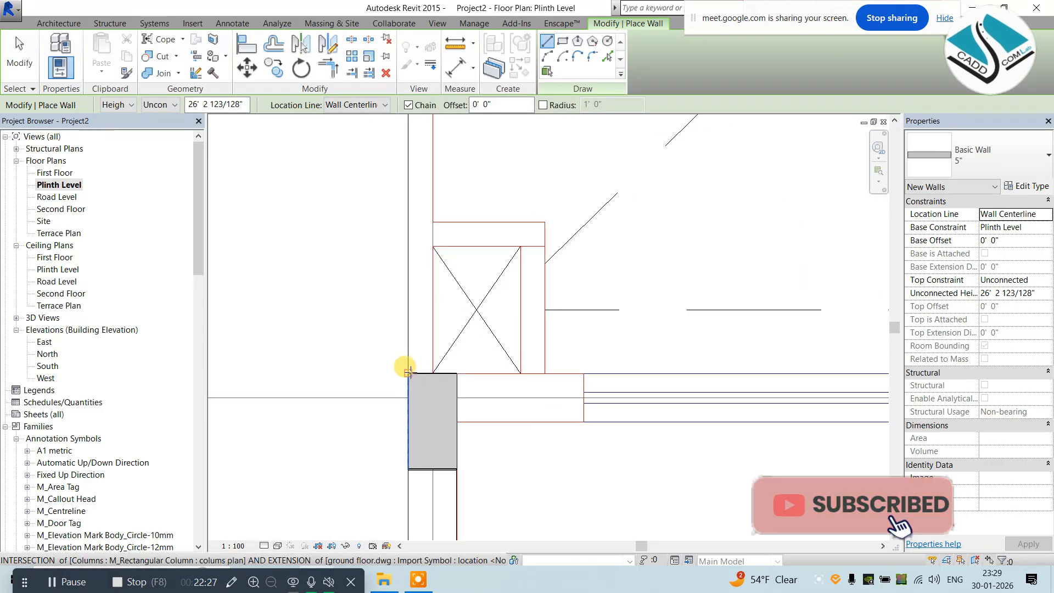
scroll(409, 371, up, 2)
scroll(444, 416, down, 6)
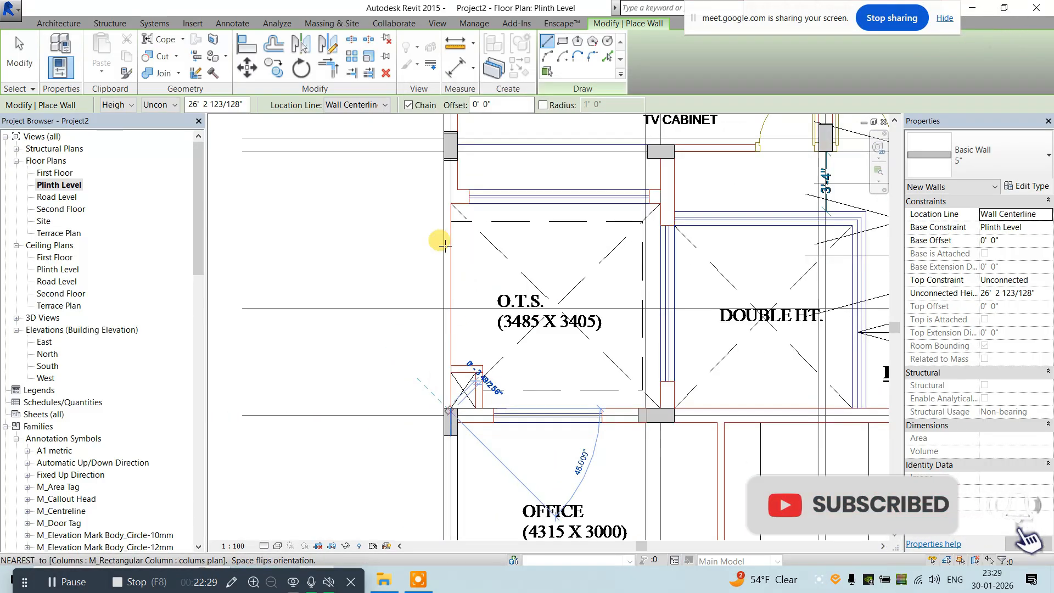
middle_drag(443, 242, 463, 351)
scroll(462, 350, up, 2)
scroll(463, 299, up, 5)
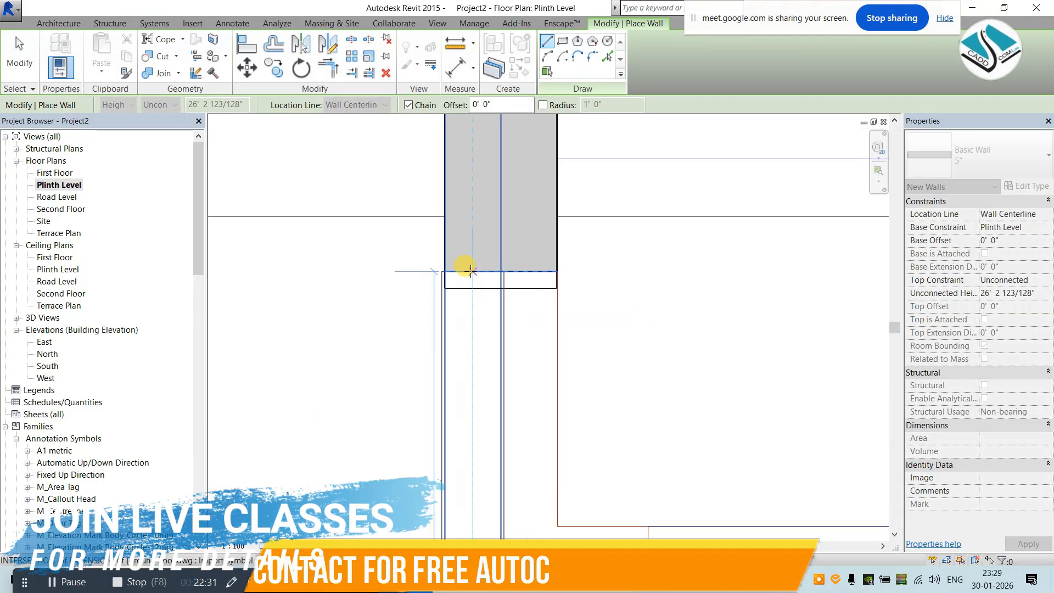
scroll(468, 242, down, 5)
scroll(472, 277, up, 2)
key(Escape)
Shift the 5" wall beside O.T.S. slightly so its outer face lines up with the outer face of the column.
scroll(477, 331, up, 2)
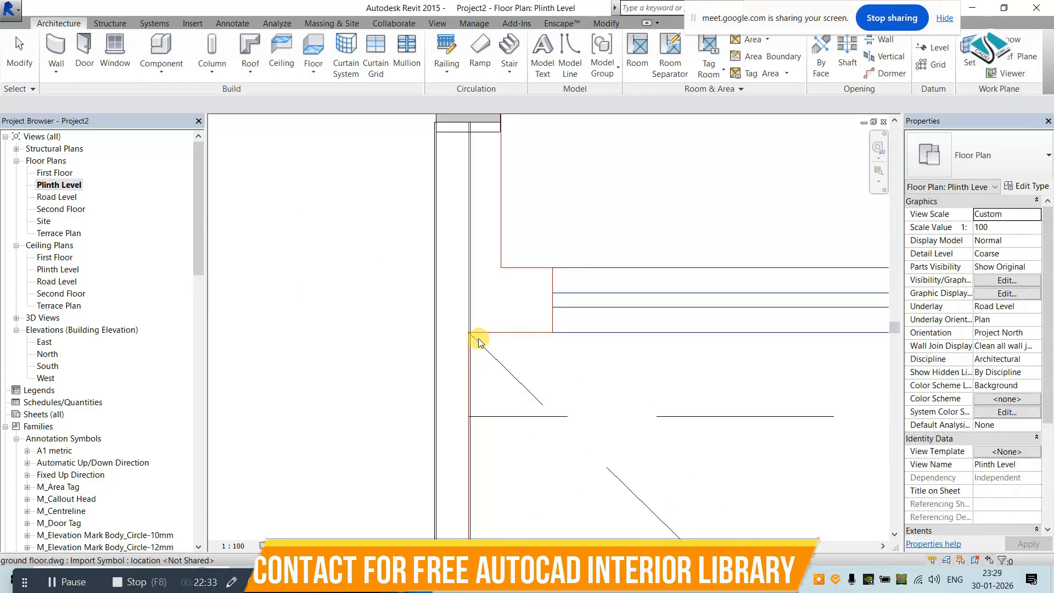
click(472, 318)
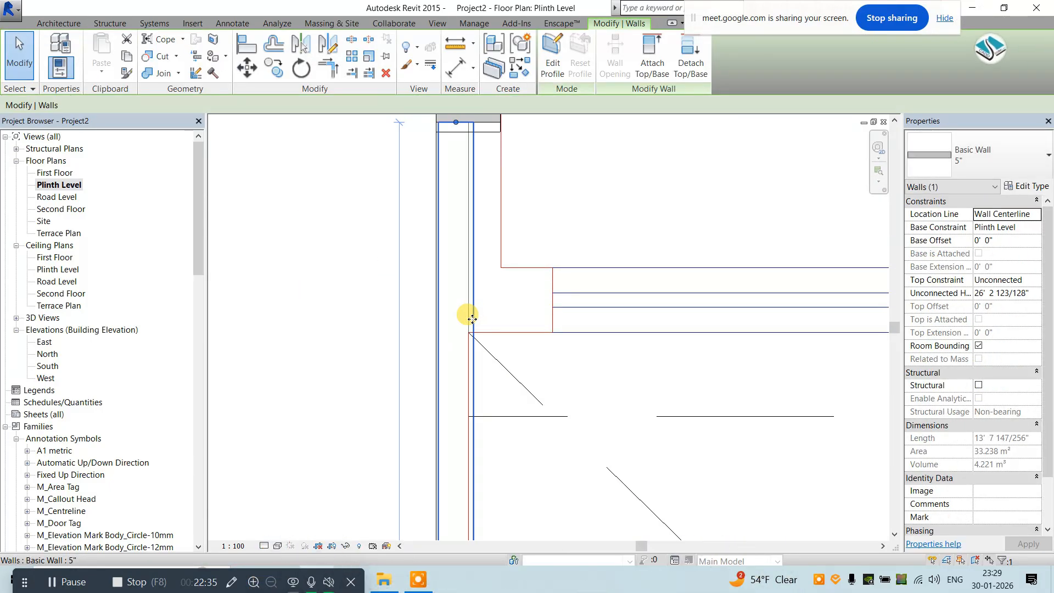
key(Escape)
scroll(469, 311, down, 6)
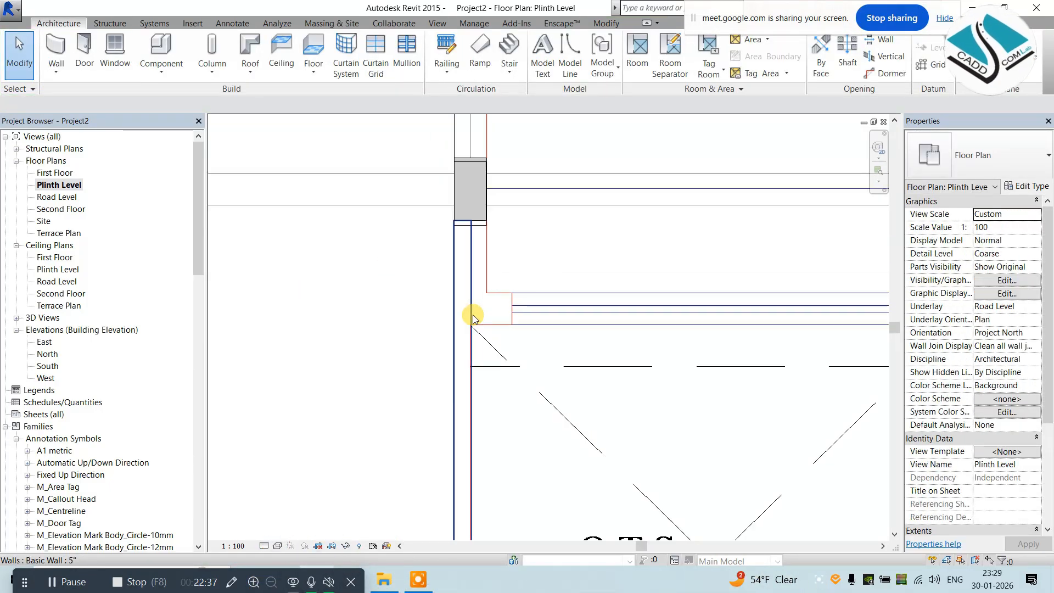
scroll(471, 225, up, 5)
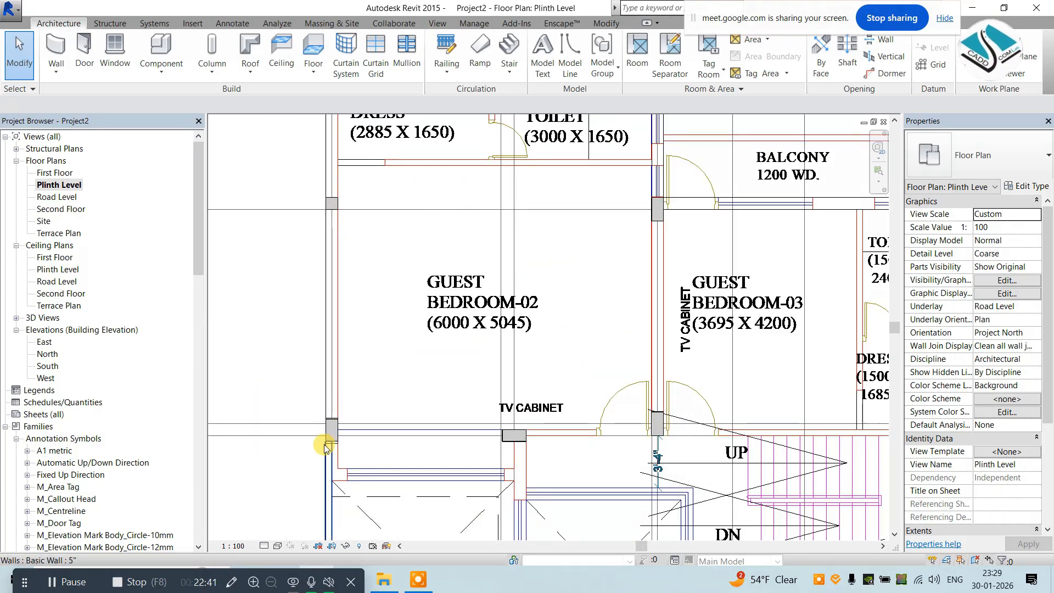
scroll(325, 447, up, 6)
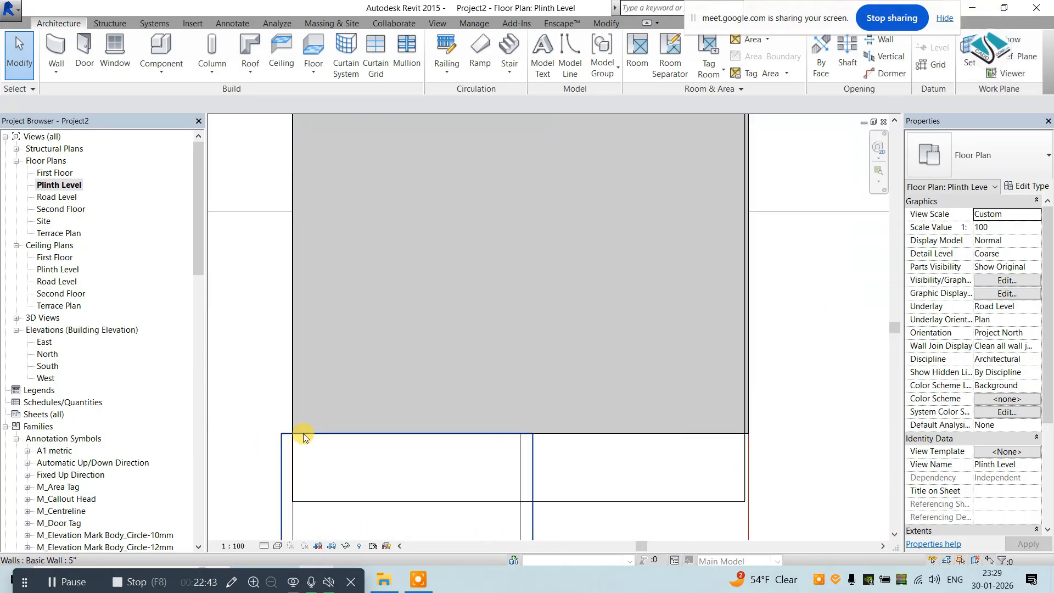
click(280, 434)
scroll(281, 430, up, 3)
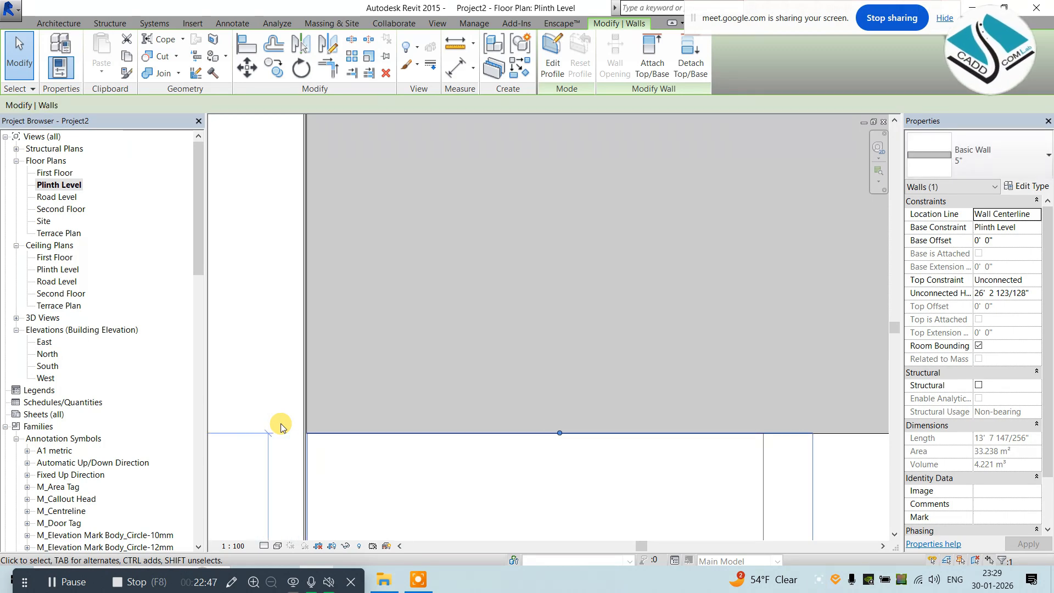
scroll(423, 359, down, 6)
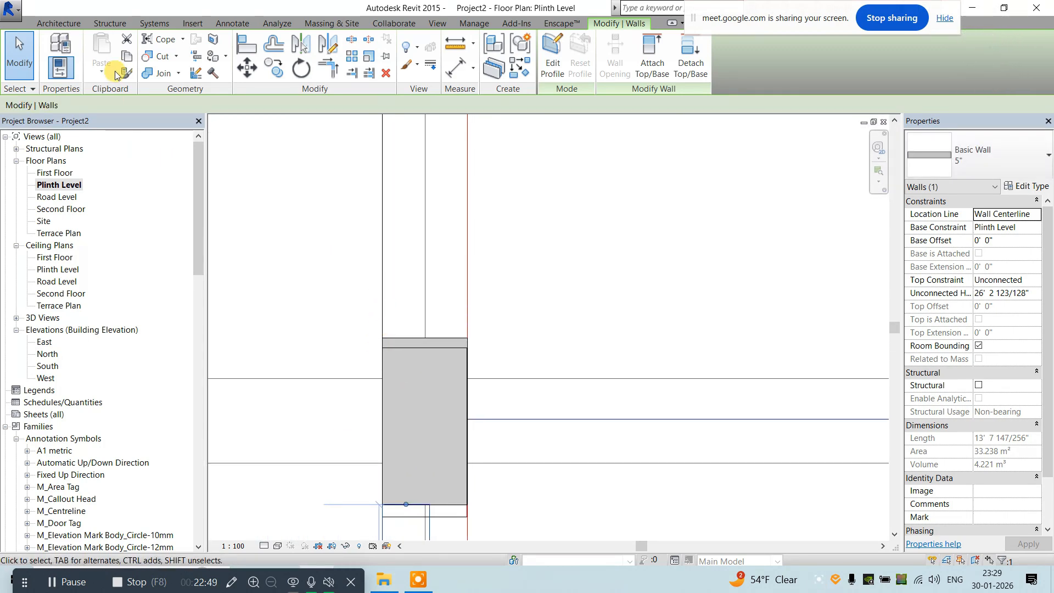
key(Escape)
Switch the wall type back to Exterior Wall- and draw the wall along the outer side of GUEST BEDROOM-02 between its two outer columns.
scroll(391, 284, down, 5)
middle_drag(493, 186, 483, 335)
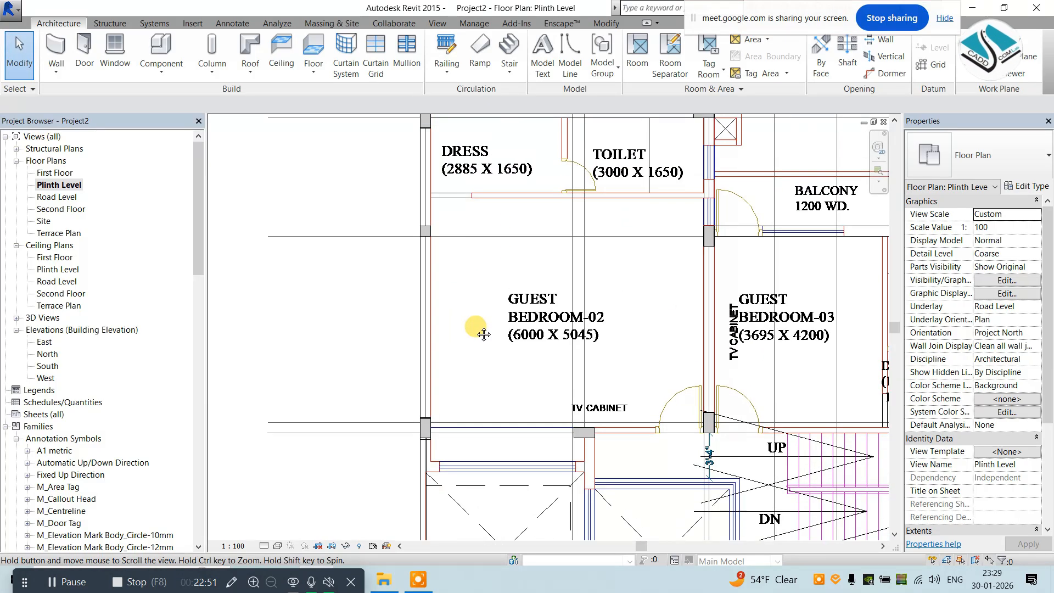
key(w)
key(a)
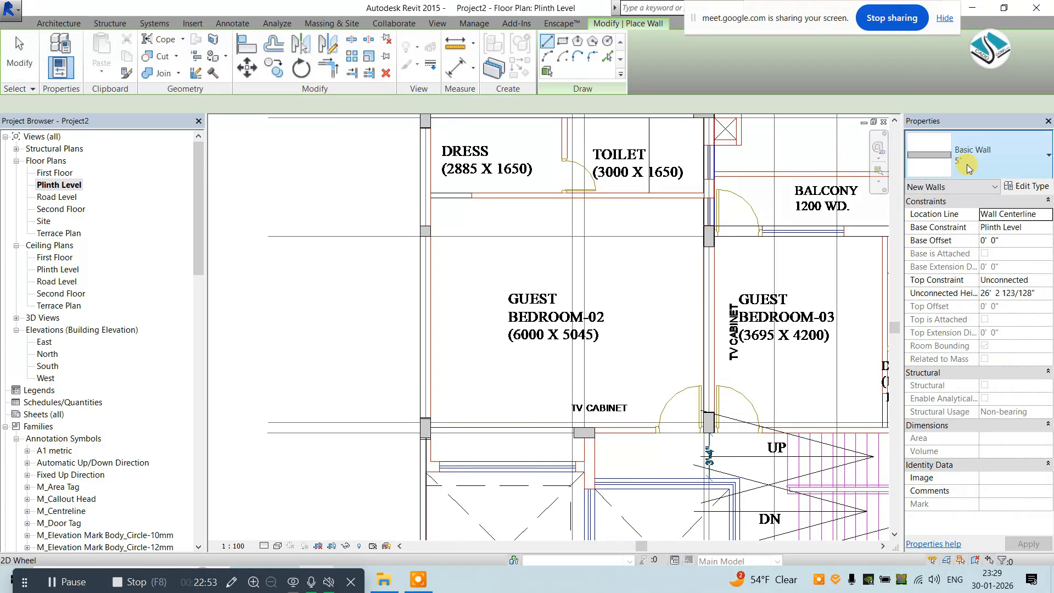
click(982, 156)
scroll(933, 329, down, 6)
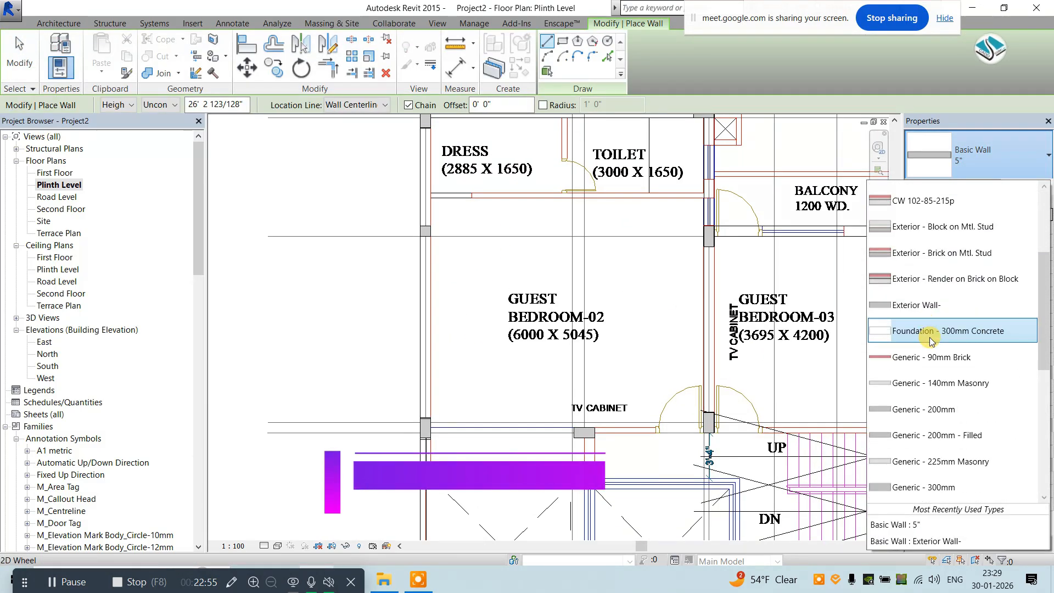
scroll(936, 375, up, 4)
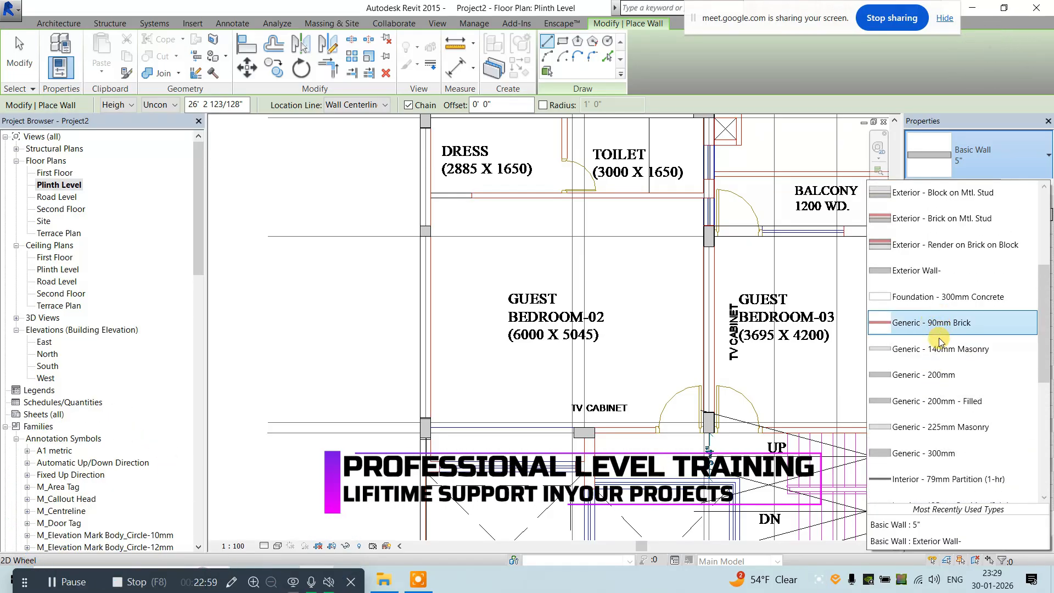
scroll(940, 337, up, 2)
click(944, 338)
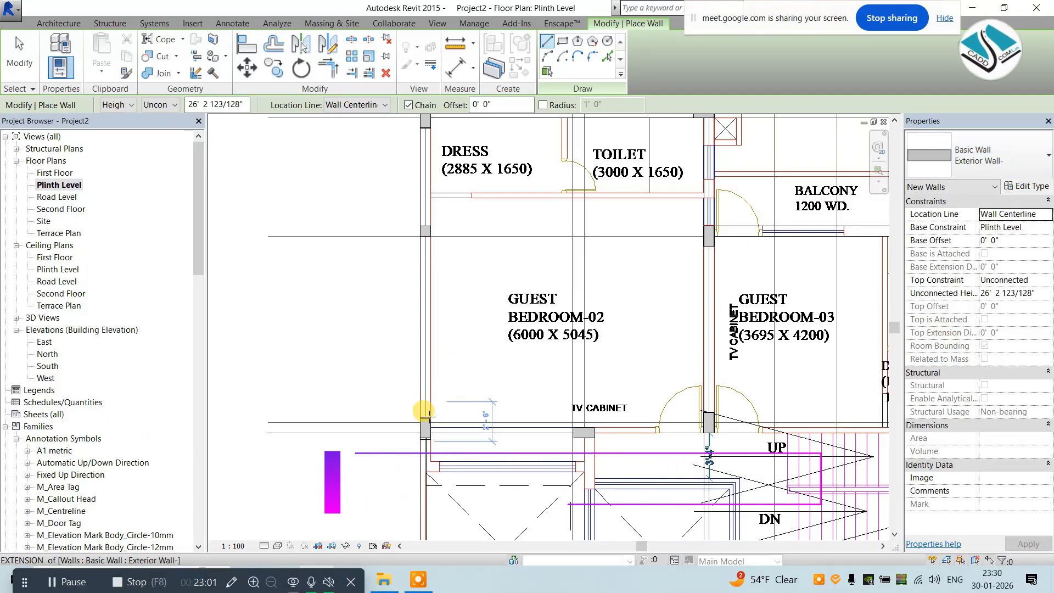
scroll(430, 413, up, 5)
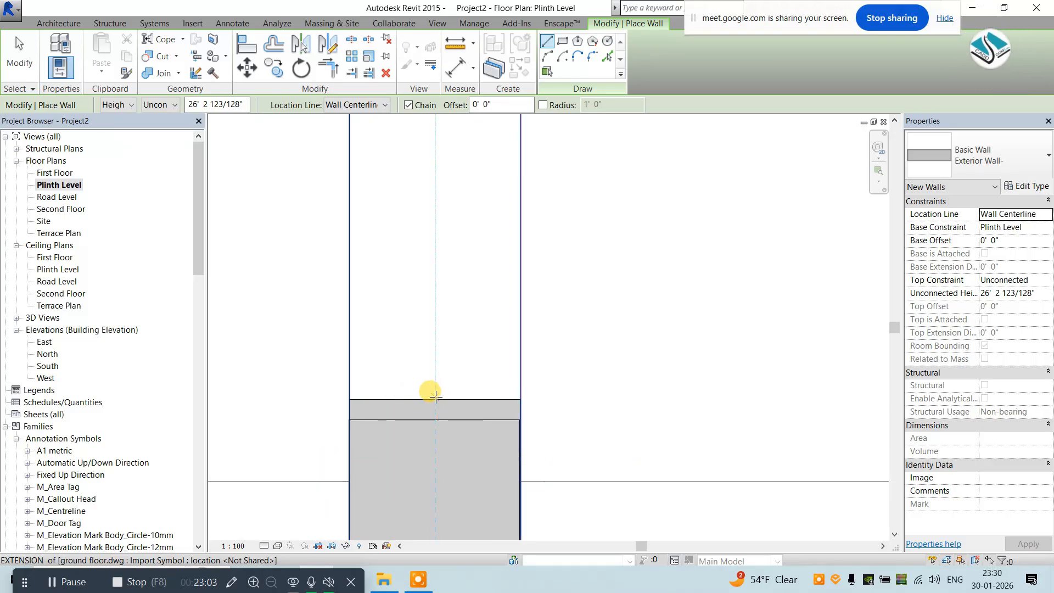
click(439, 379)
scroll(439, 380, down, 5)
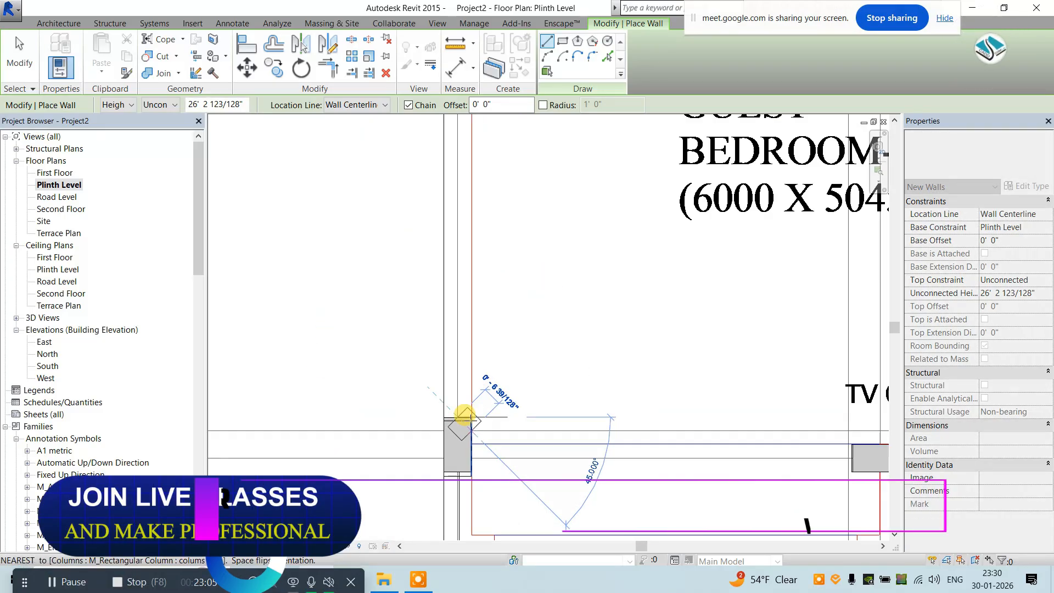
scroll(449, 299, up, 5)
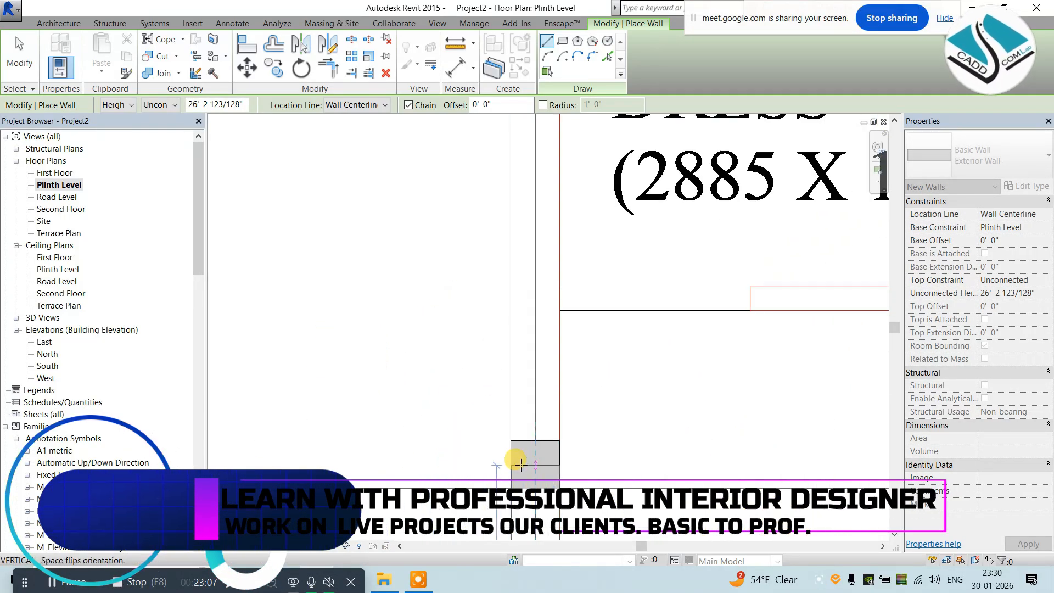
scroll(448, 279, up, 5)
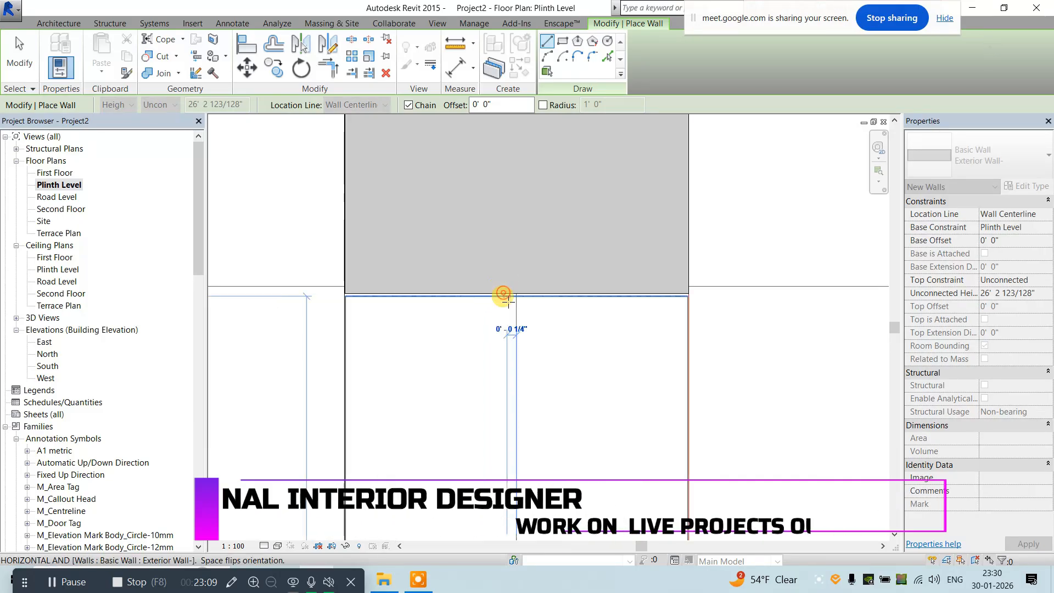
click(510, 299)
Draw the Exterior Wall along the outer side of DRESS (2885 X 1650), from the GUEST BEDROOM-02 column to the corner column.
scroll(507, 387, down, 3)
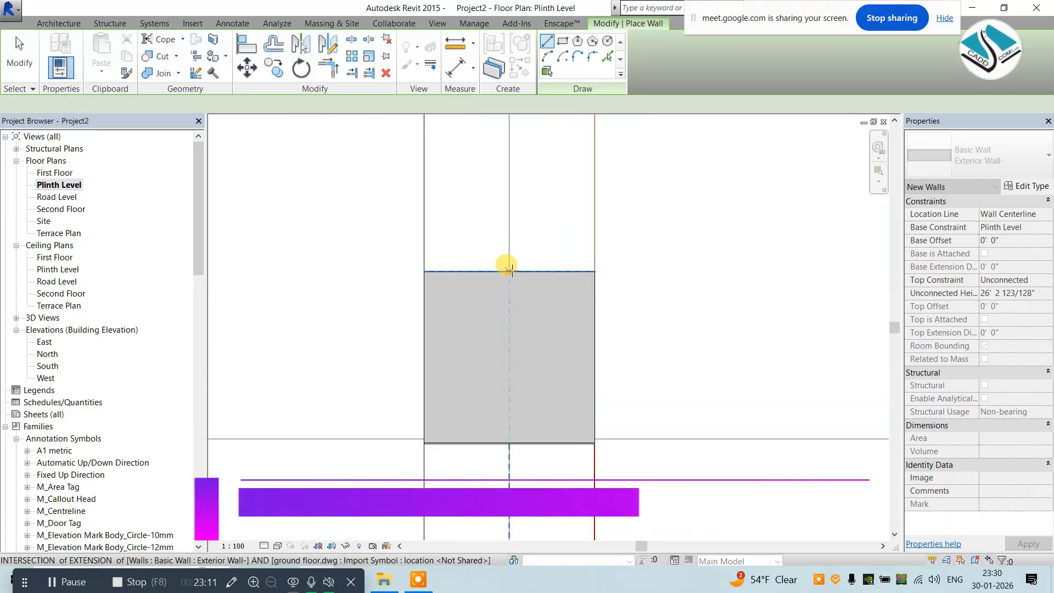
click(511, 269)
scroll(519, 403, down, 4)
scroll(535, 269, up, 5)
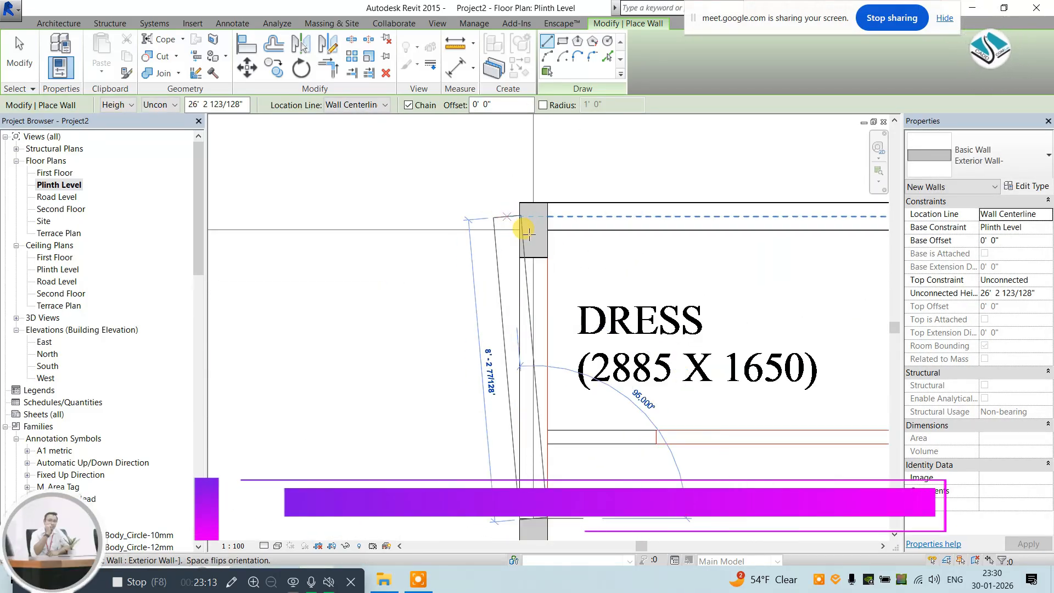
scroll(537, 288, up, 4)
click(553, 281)
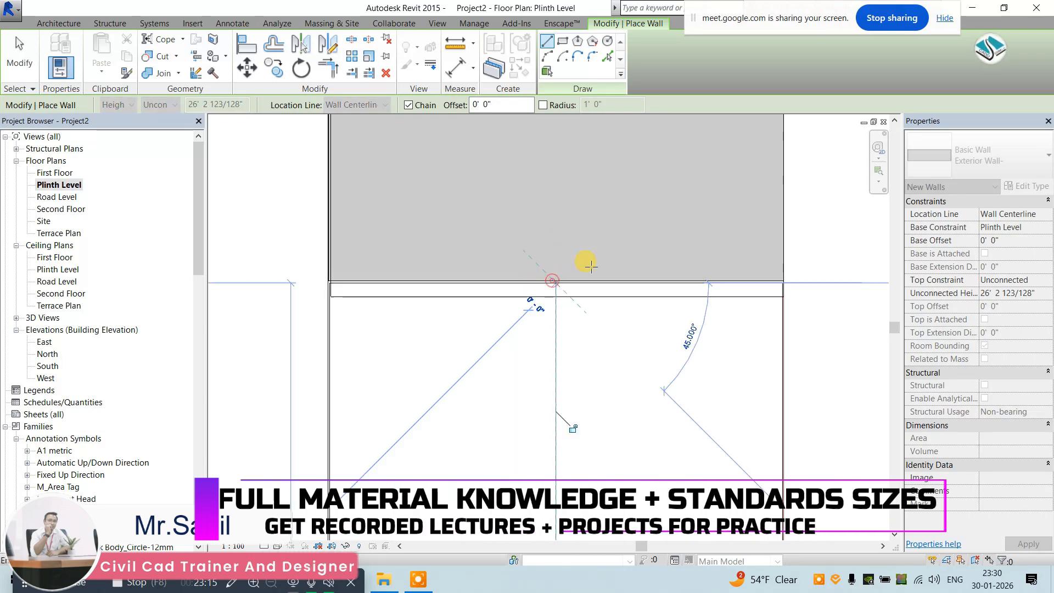
key(Escape)
Open the default 3D view and orbit the model to examine the walls and columns.
scroll(471, 231, down, 2)
click(437, 23)
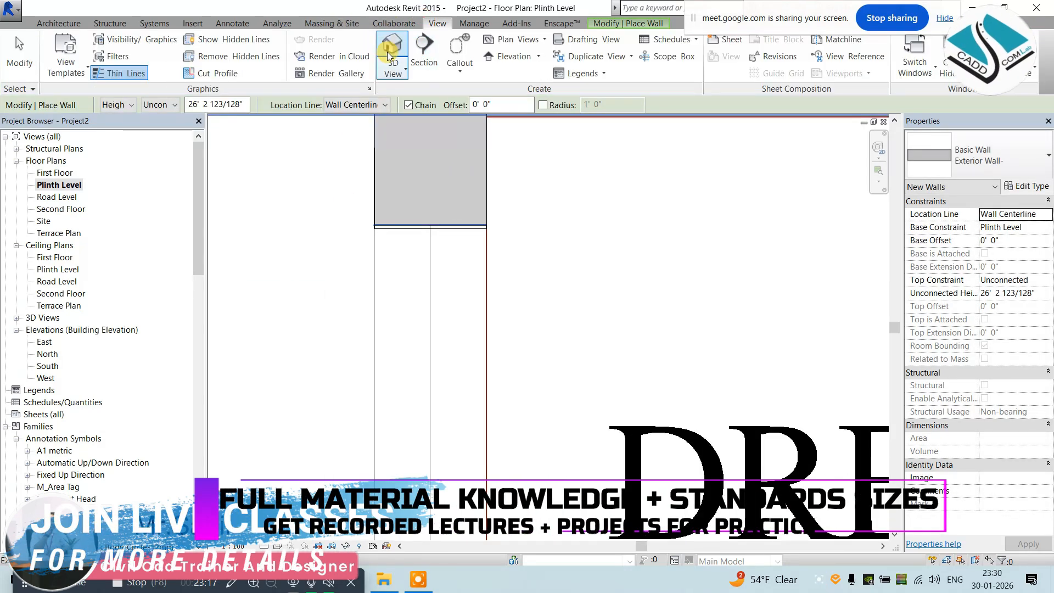
click(393, 52)
key(Escape)
scroll(474, 280, down, 4)
shift+middle_drag(489, 285, 578, 230)
scroll(574, 247, up, 2)
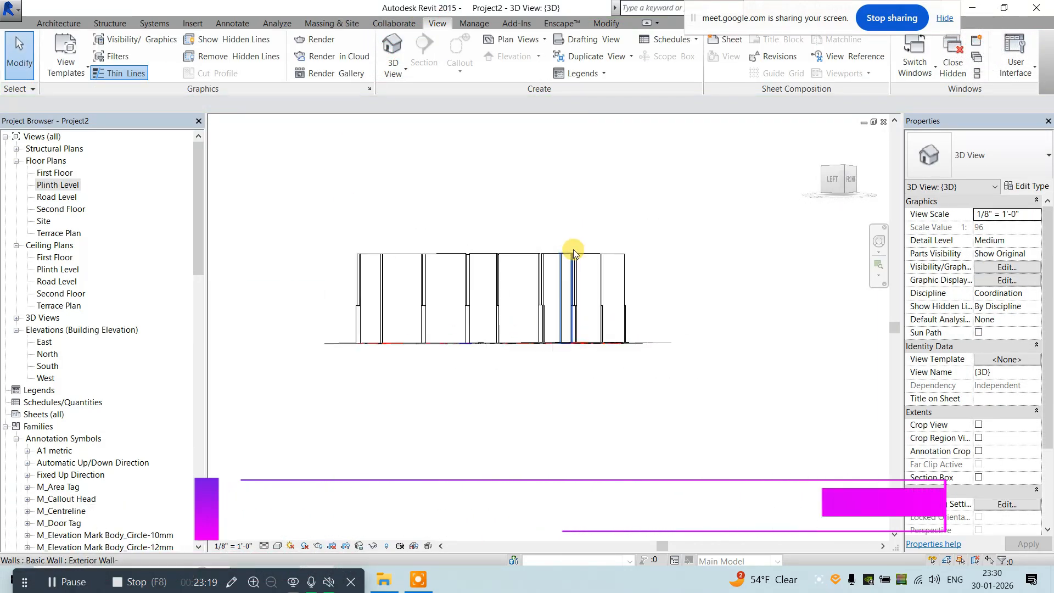